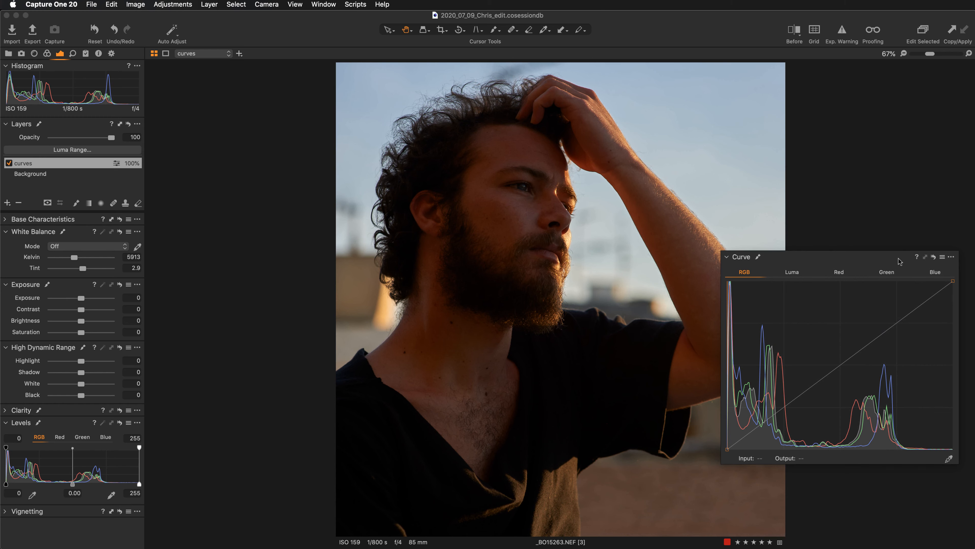
# Step: Apply the Contrast RGB curve preset to the curves layer and move the floating Curve tool higher over the photo
pyautogui.click(942, 256)
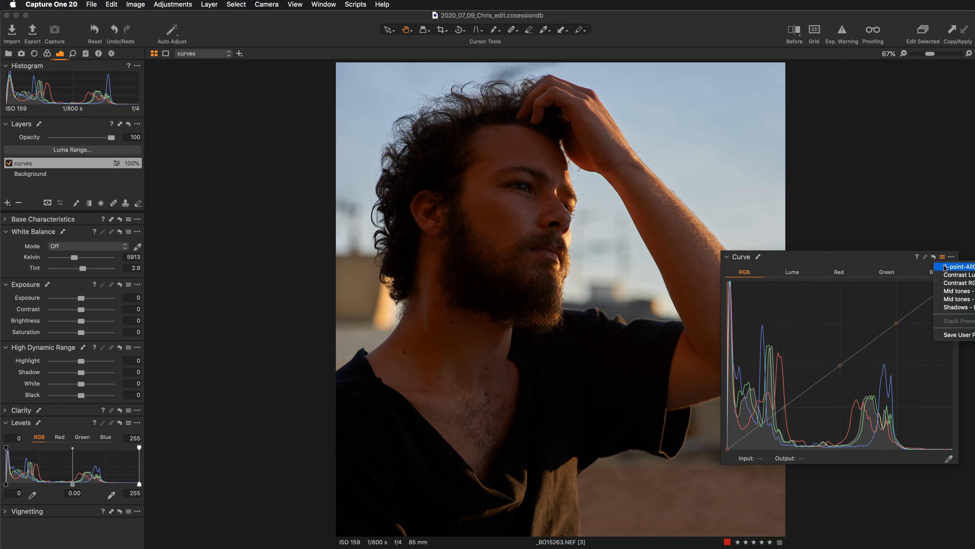
pyautogui.click(948, 285)
pyautogui.moveTo(888, 259); pyautogui.dragTo(869, 150)
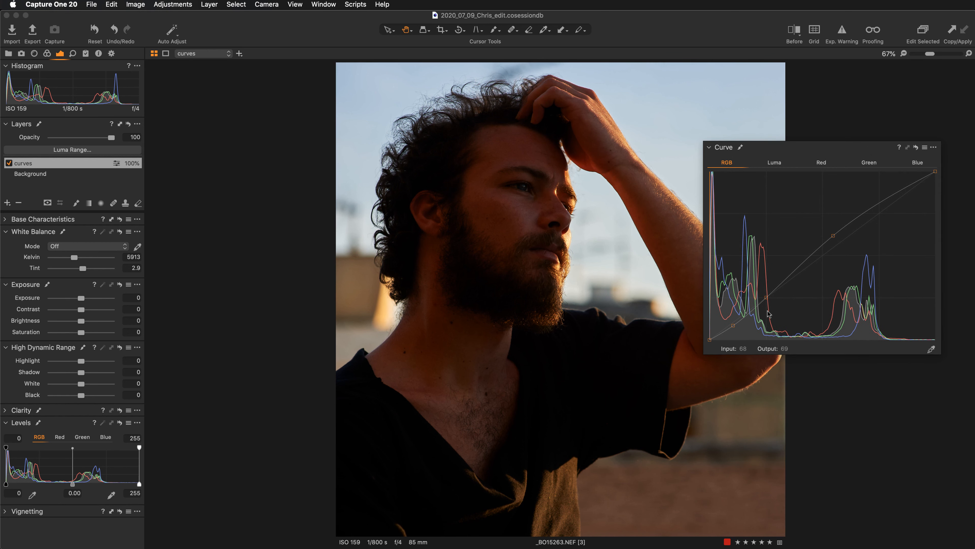
# Step: Compare the portrait with the curves layer off and on, including at 100% zoom
pyautogui.click(9, 163)
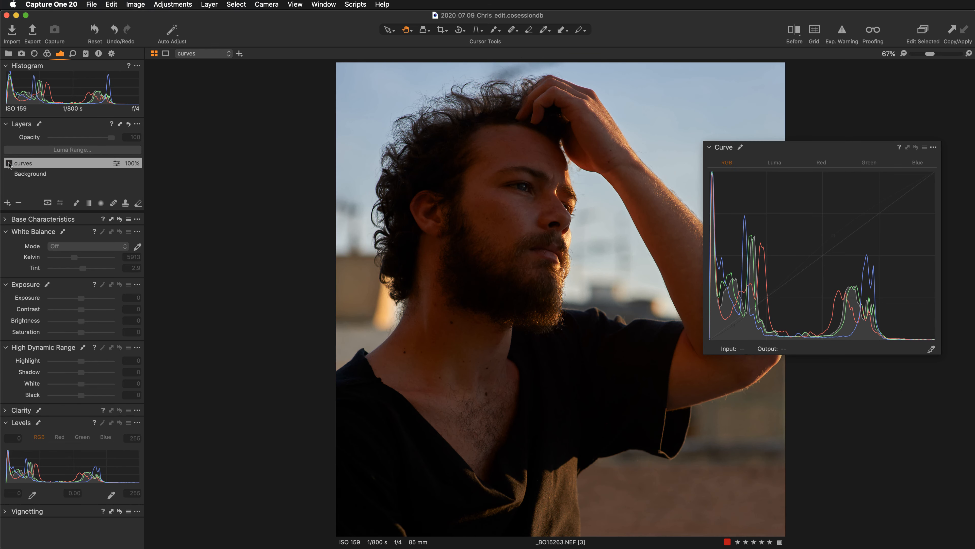
pyautogui.click(8, 164)
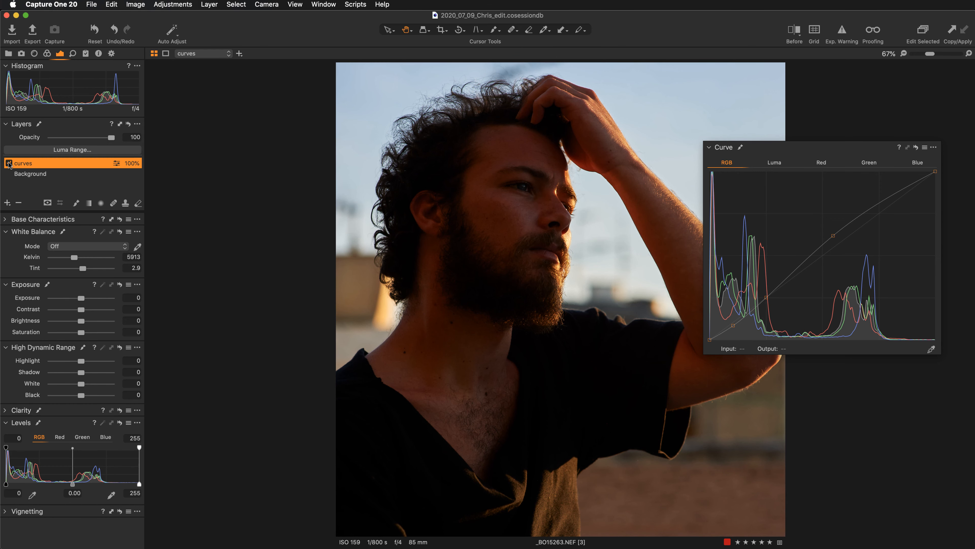
pyautogui.press('super+plus')
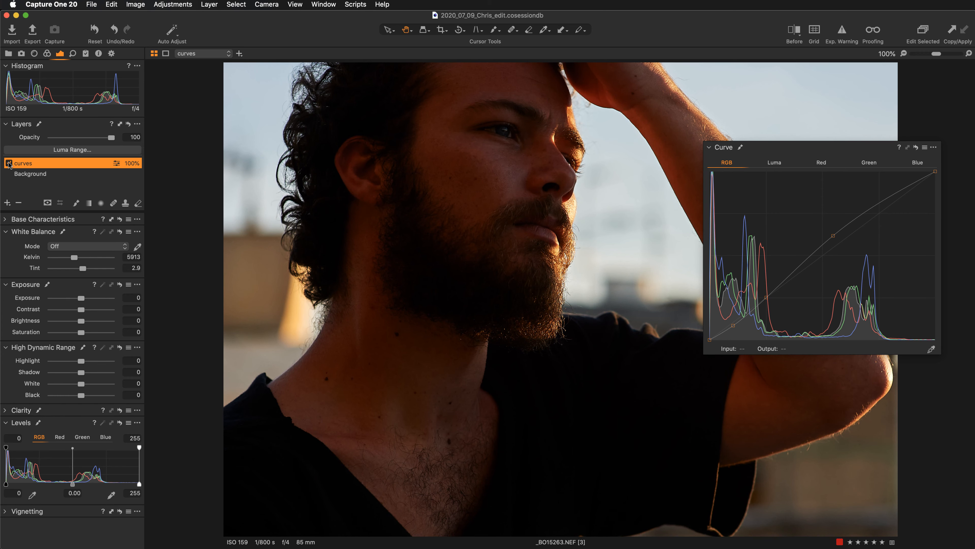
pyautogui.click(8, 164)
# Step: Raise the RGB curve's upper point to about input 133, output 170 and the lower midtone point to about input 58, output 70
pyautogui.moveTo(803, 149); pyautogui.dragTo(799, 298)
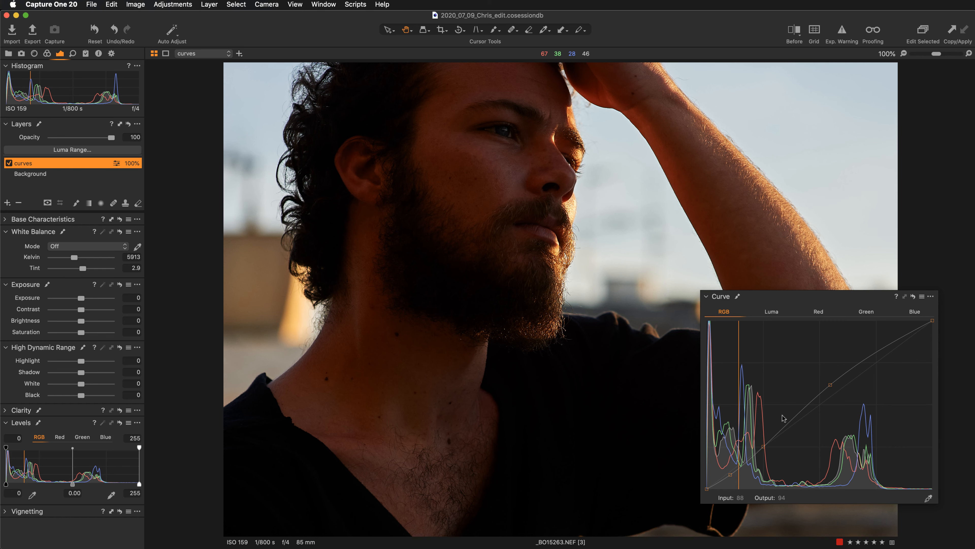
pyautogui.moveTo(826, 387); pyautogui.dragTo(825, 380)
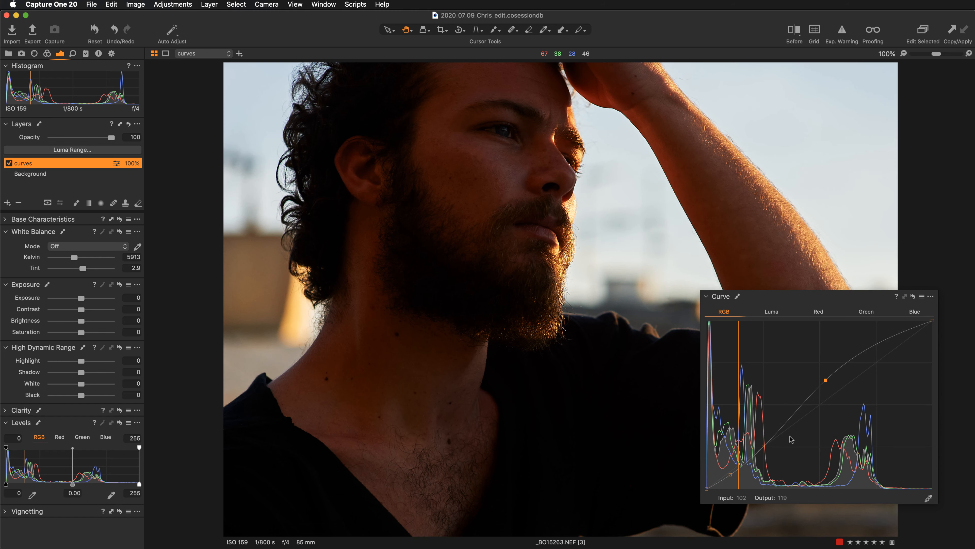
pyautogui.moveTo(765, 445); pyautogui.dragTo(758, 440)
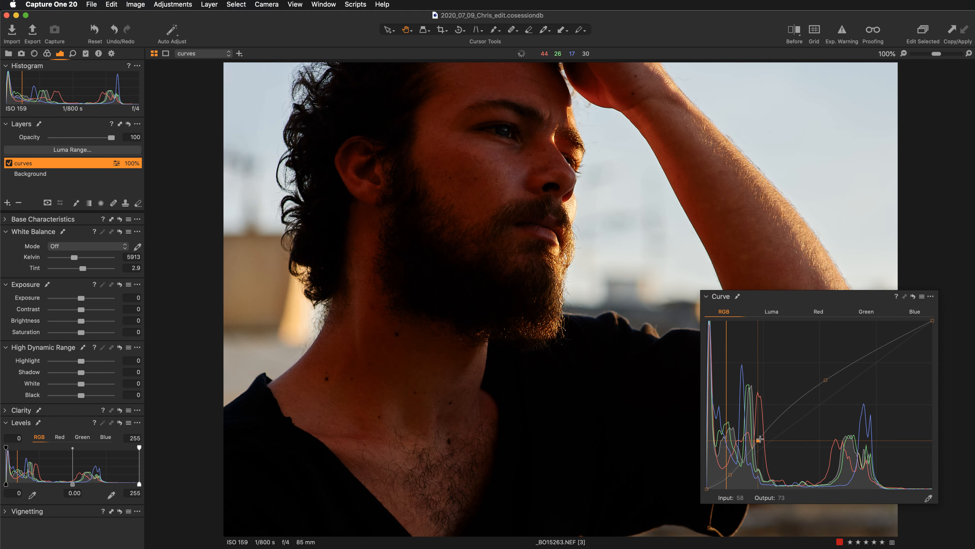
pyautogui.moveTo(827, 379); pyautogui.dragTo(824, 376)
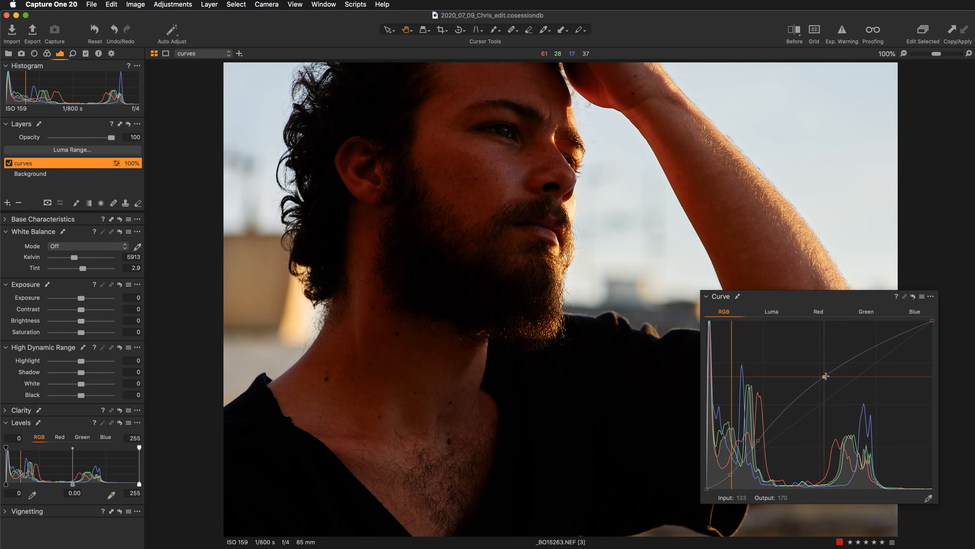
pyautogui.moveTo(756, 442); pyautogui.dragTo(757, 443)
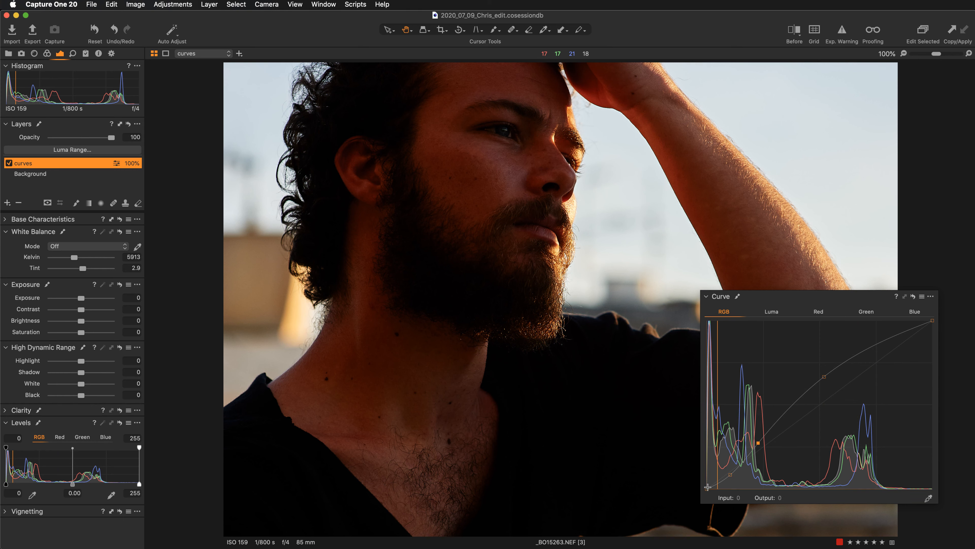
# Step: Lift the RGB curve's black point to output 7 and pull the lower midtone point slightly darker
pyautogui.moveTo(707, 487); pyautogui.dragTo(707, 484)
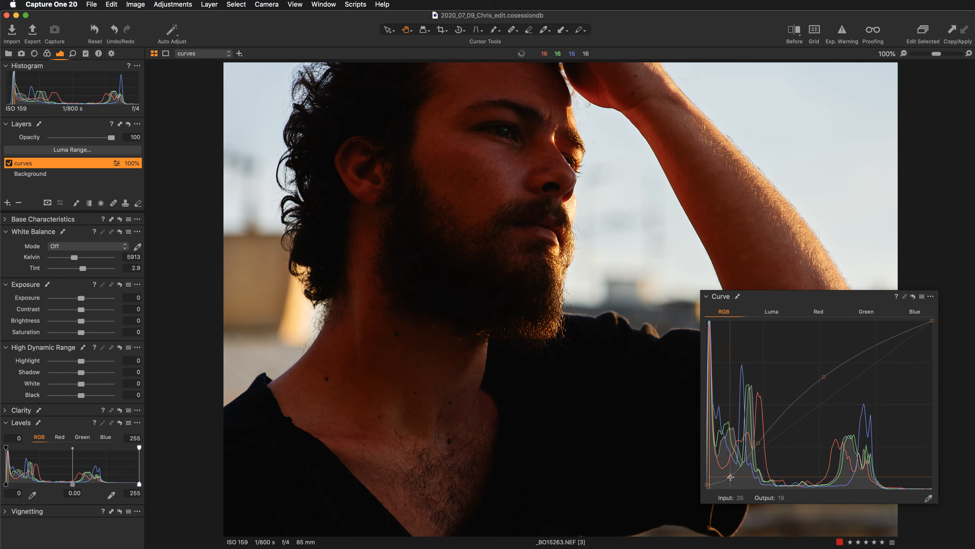
pyautogui.click(730, 476)
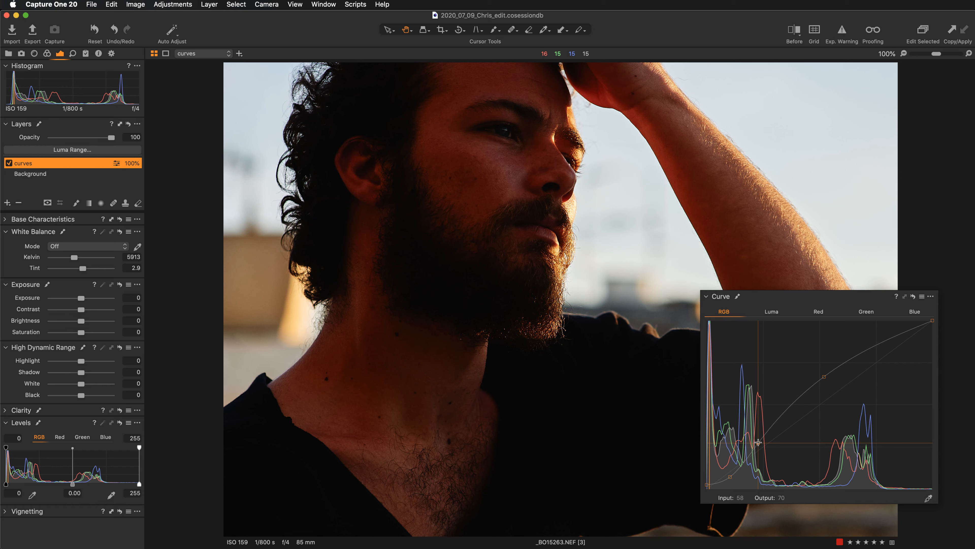
pyautogui.moveTo(758, 443); pyautogui.dragTo(752, 447)
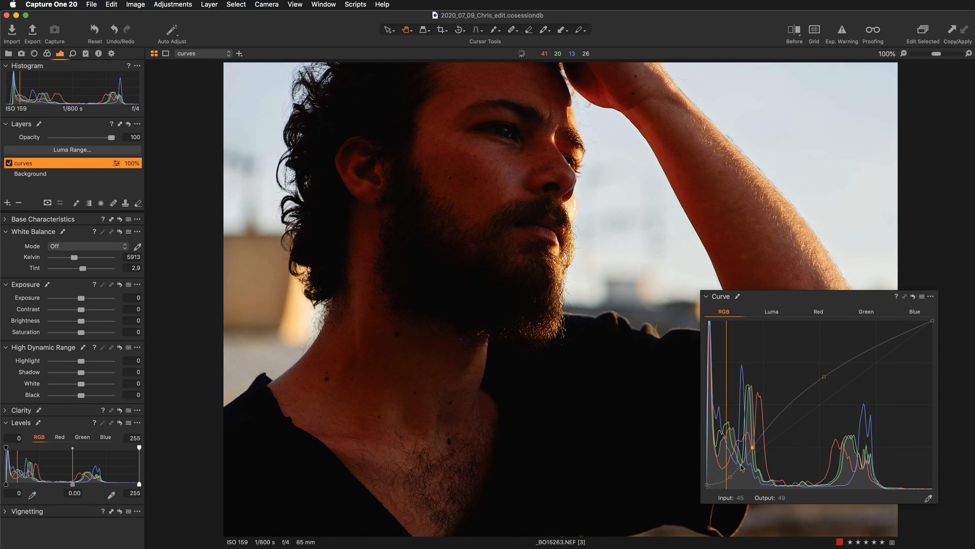
pyautogui.click(708, 484)
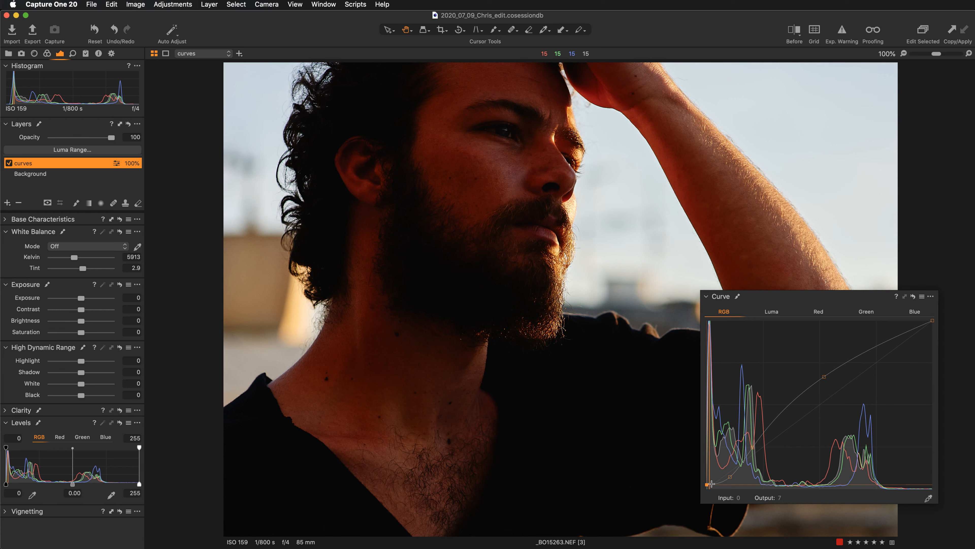
# Step: Fine-tune the RGB curve's deep shadow point to about input 27, output 20
pyautogui.click(730, 476)
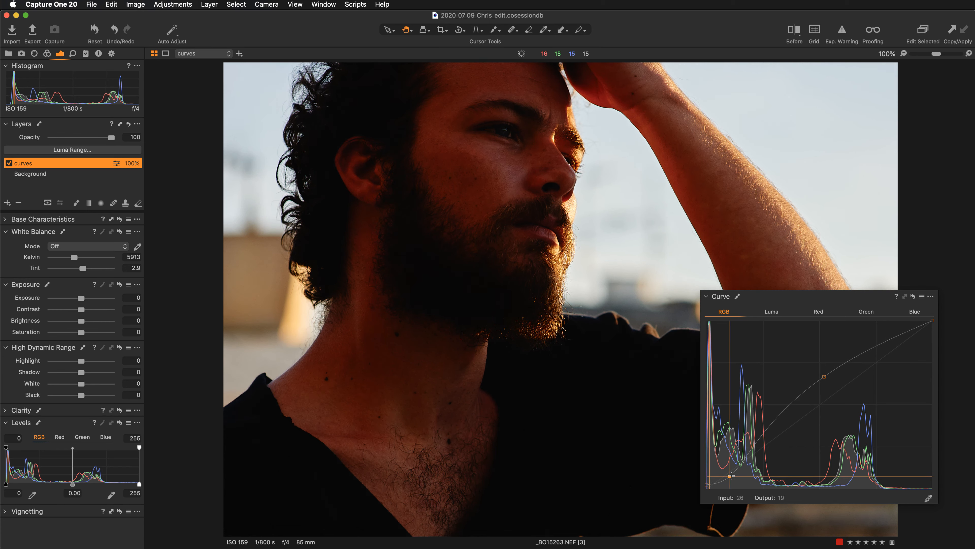
pyautogui.moveTo(730, 476); pyautogui.dragTo(730, 474)
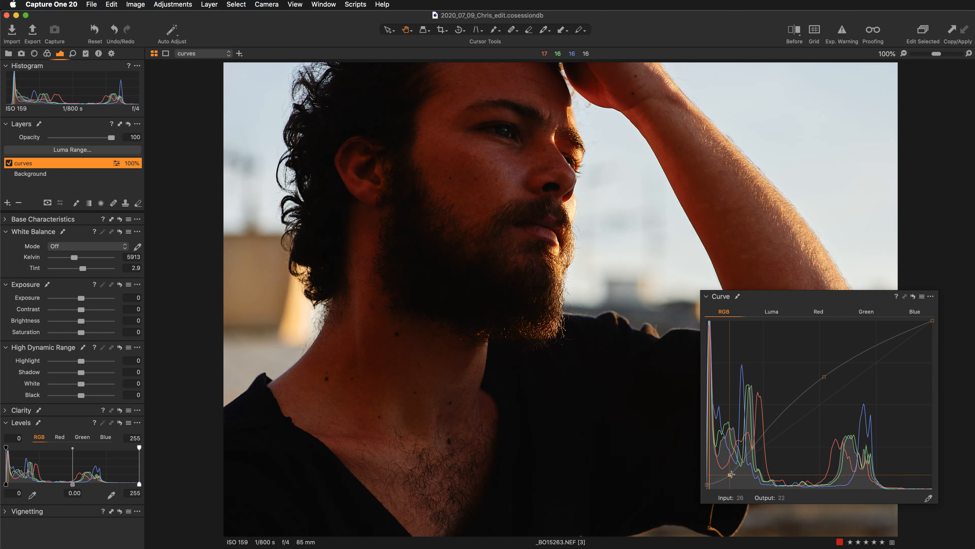
pyautogui.moveTo(731, 474); pyautogui.dragTo(732, 476)
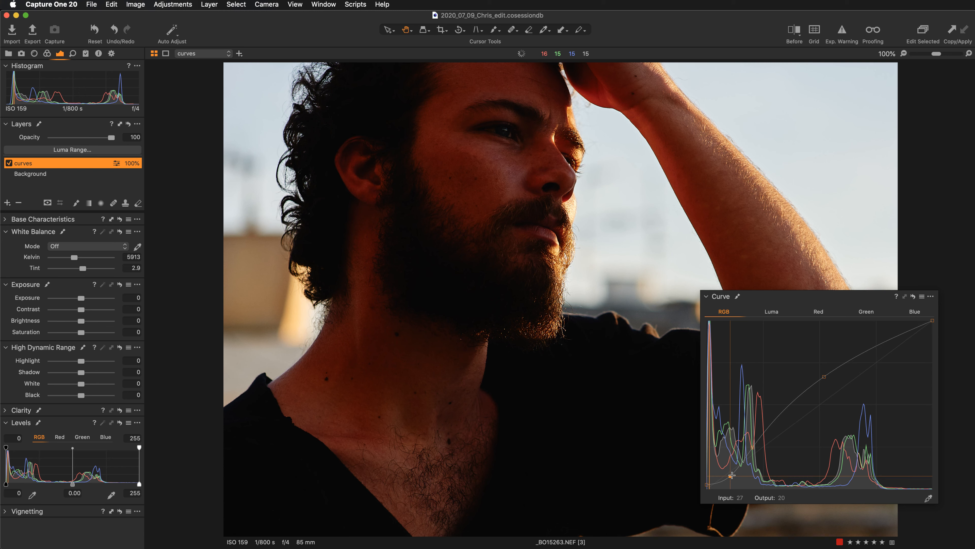
pyautogui.moveTo(732, 475); pyautogui.dragTo(732, 475)
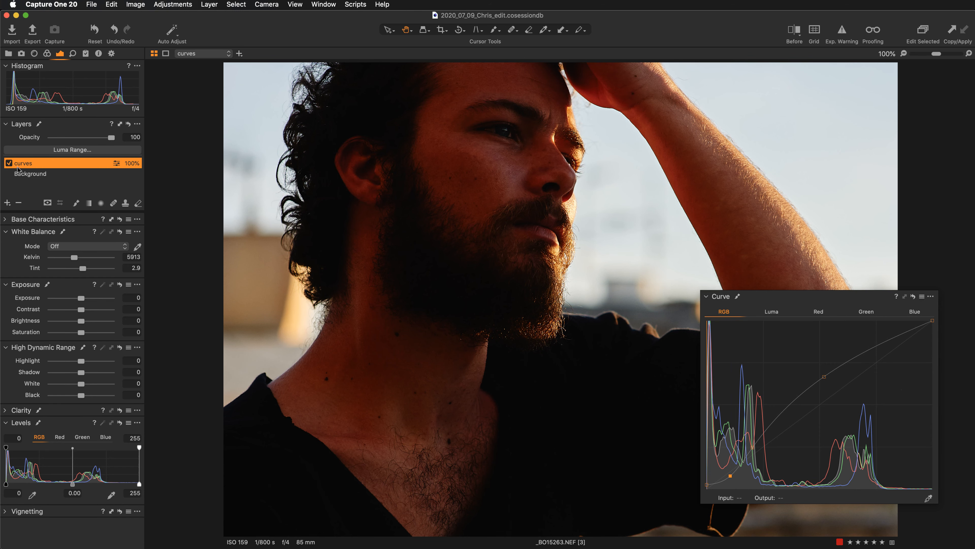
# Step: Compare the photo with and without the adjusted curves layer, both close up and at 50% zoom
pyautogui.click(9, 163)
pyautogui.click(8, 163)
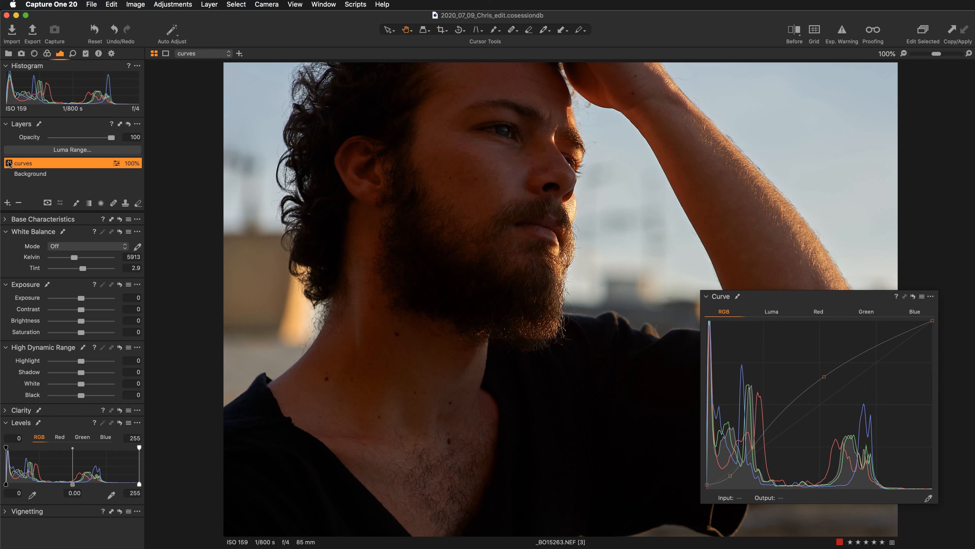
pyautogui.click(379, 229)
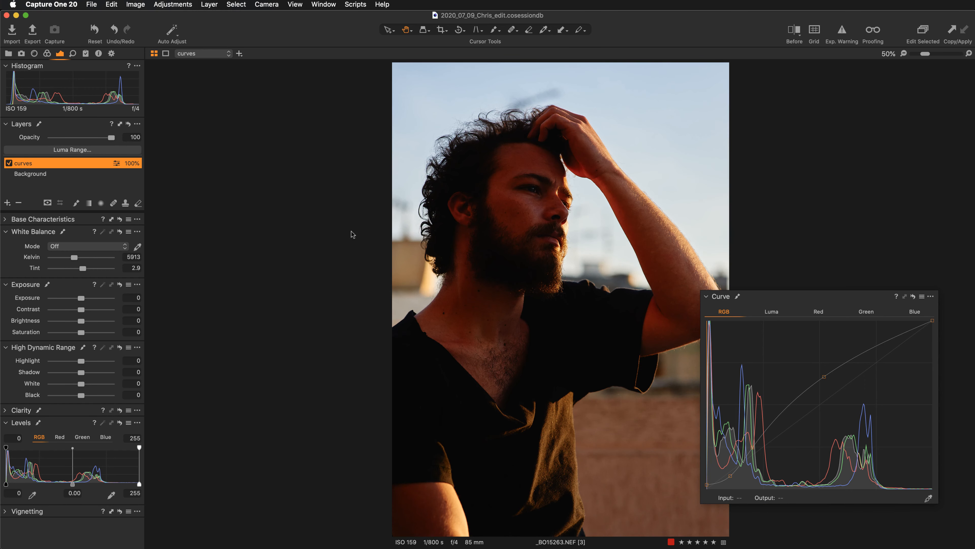
pyautogui.click(8, 163)
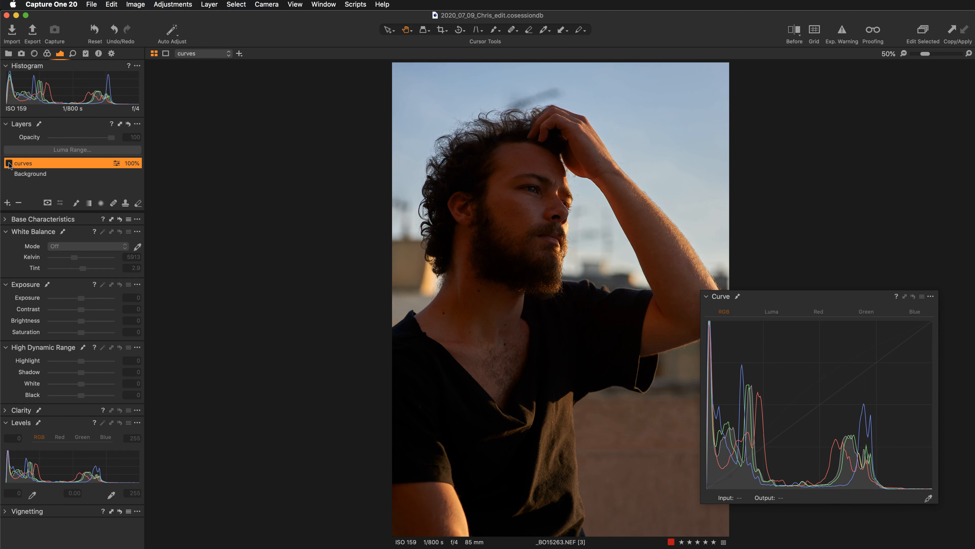
pyautogui.click(8, 163)
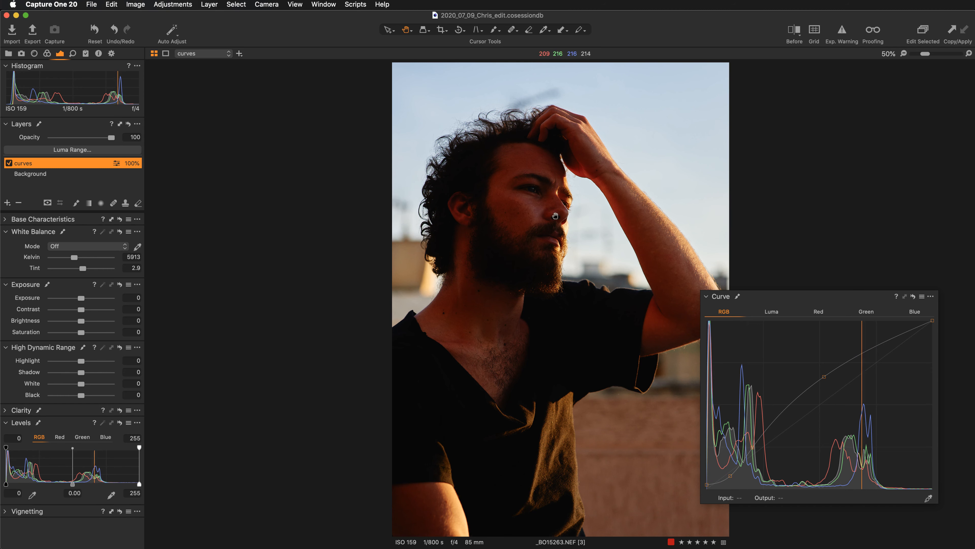
# Step: Add a new filled adjustment layer above curves and name it HDR
pyautogui.click(7, 205)
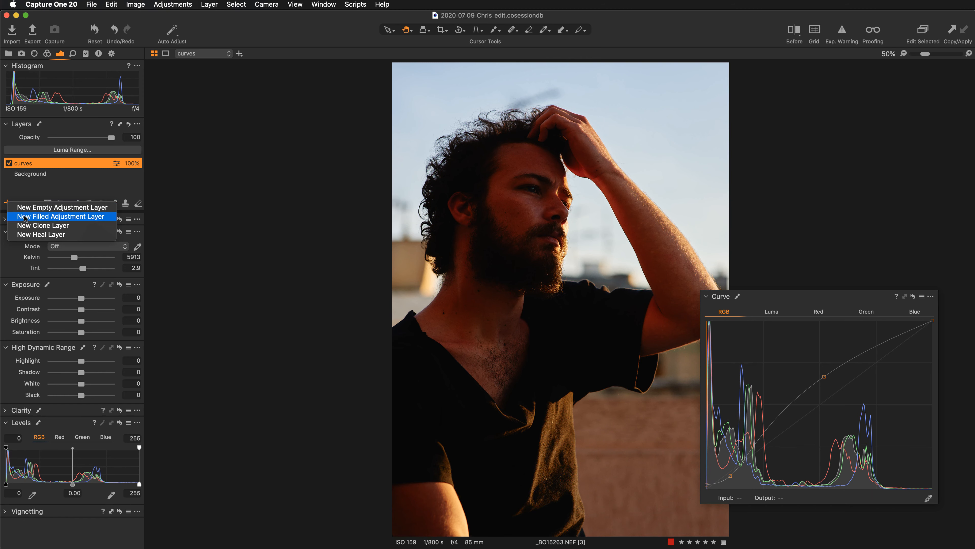
pyautogui.click(24, 216)
pyautogui.doubleClick(42, 162)
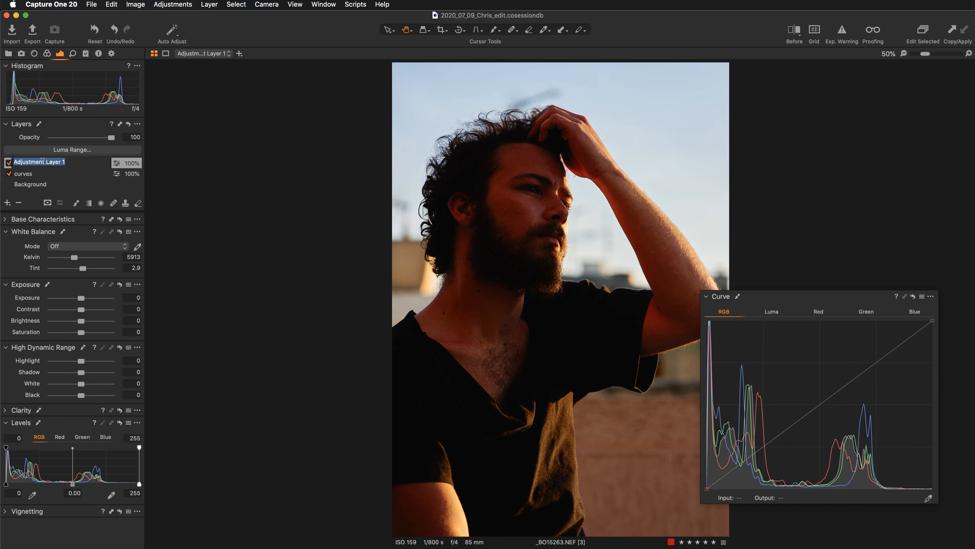
pyautogui.write('HDR')
pyautogui.press('Return')
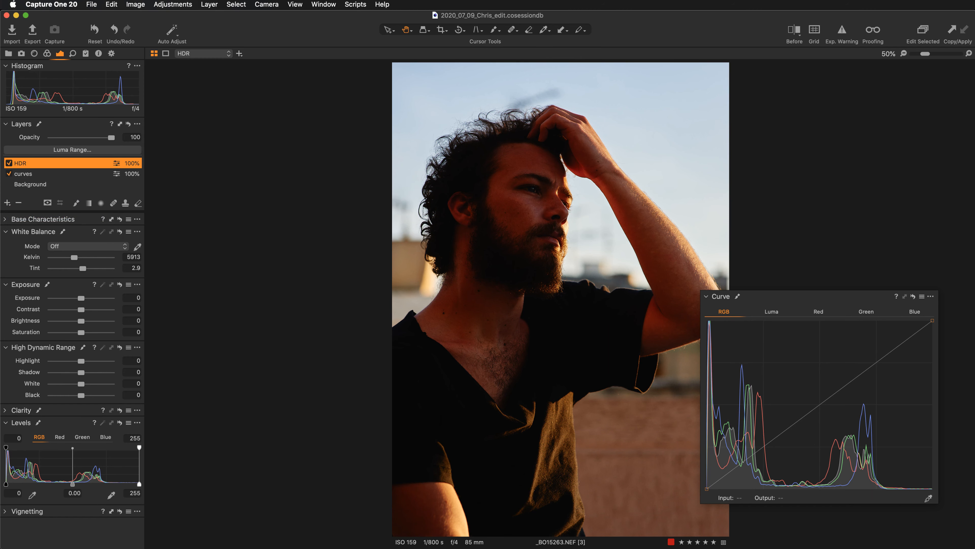
# Step: Set the High Dynamic Range Highlight to -71 on the HDR layer
pyautogui.press('super+equal')
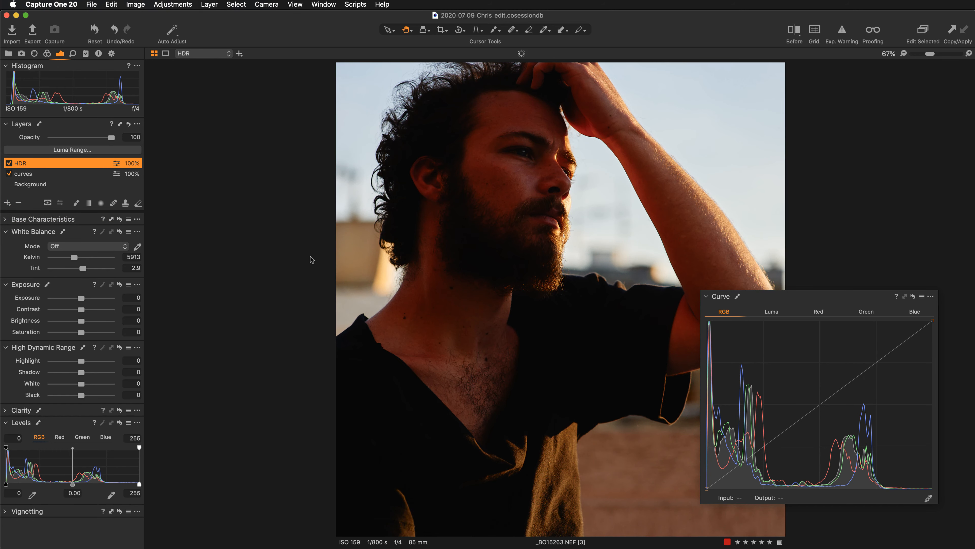
pyautogui.moveTo(389, 233); pyautogui.dragTo(384, 258)
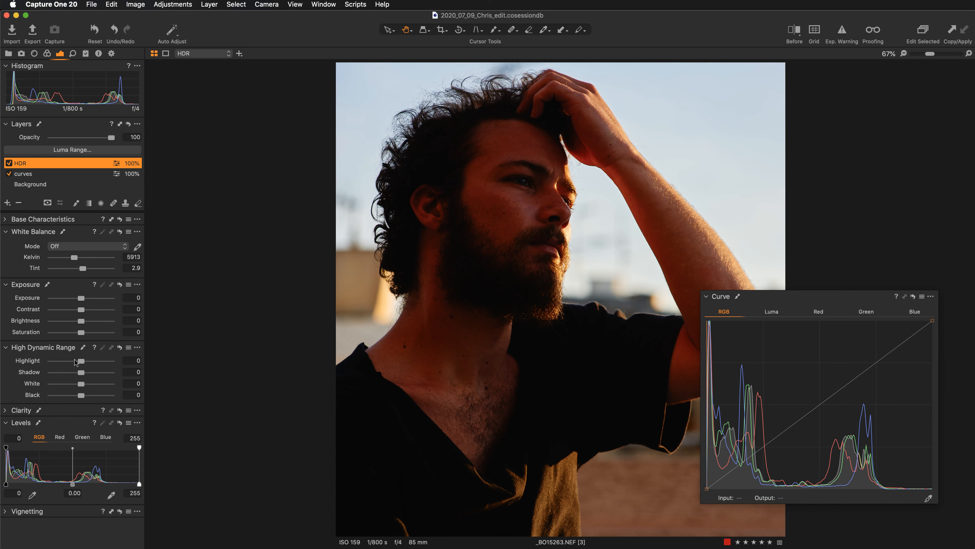
pyautogui.moveTo(81, 361); pyautogui.dragTo(60, 363)
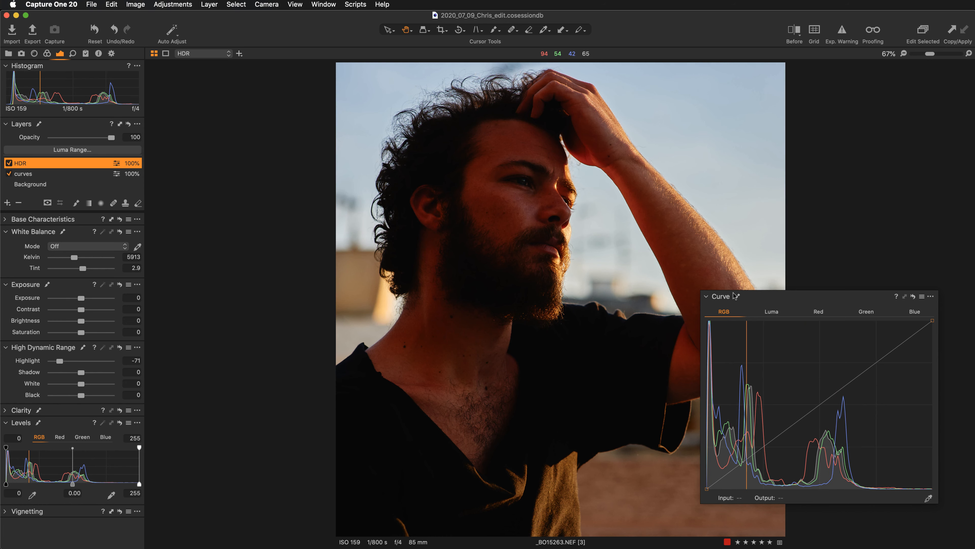
# Step: Dock the Curve tool between Exposure and High Dynamic Range, and preview the photo without the Highlight adjustment
pyautogui.moveTo(763, 299); pyautogui.dragTo(135, 323)
pyautogui.scroll(-5, 75, 409)
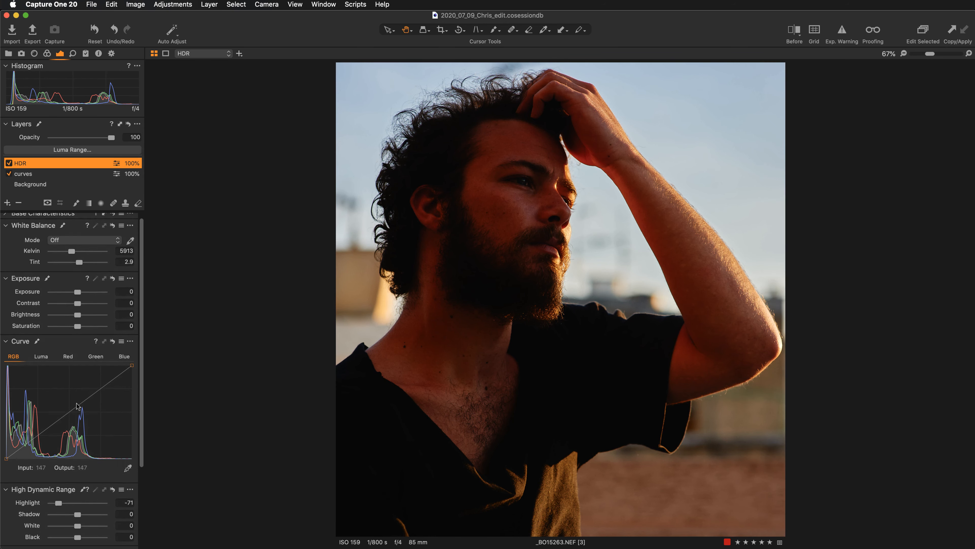
pyautogui.click(30, 422)
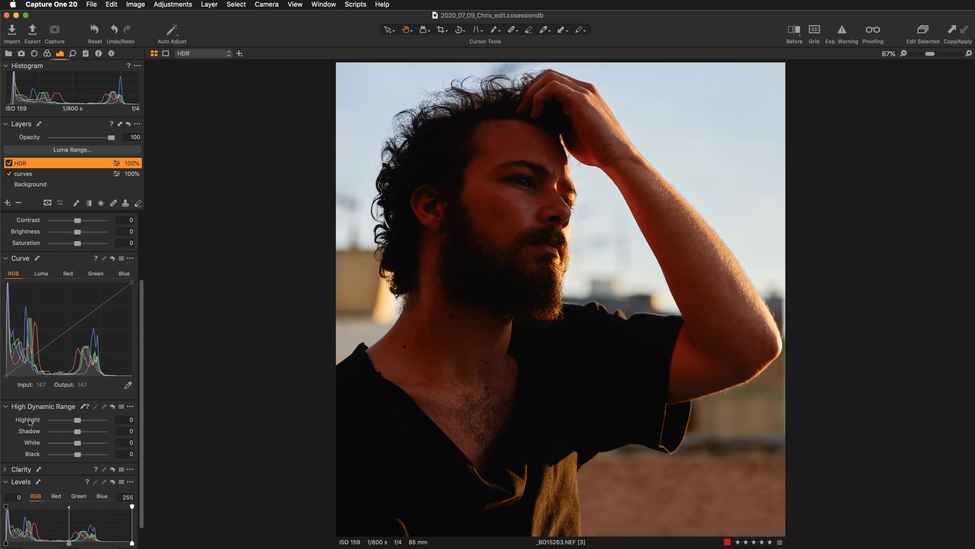
pyautogui.click(29, 421)
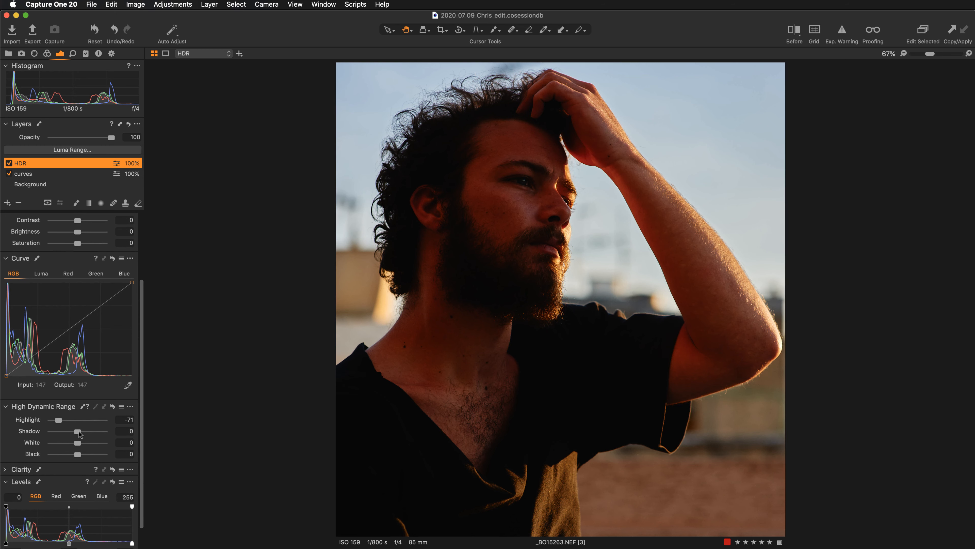
# Step: Set the High Dynamic Range Shadow to 45 and Black to 35 on the HDR layer
pyautogui.moveTo(78, 433); pyautogui.dragTo(90, 434)
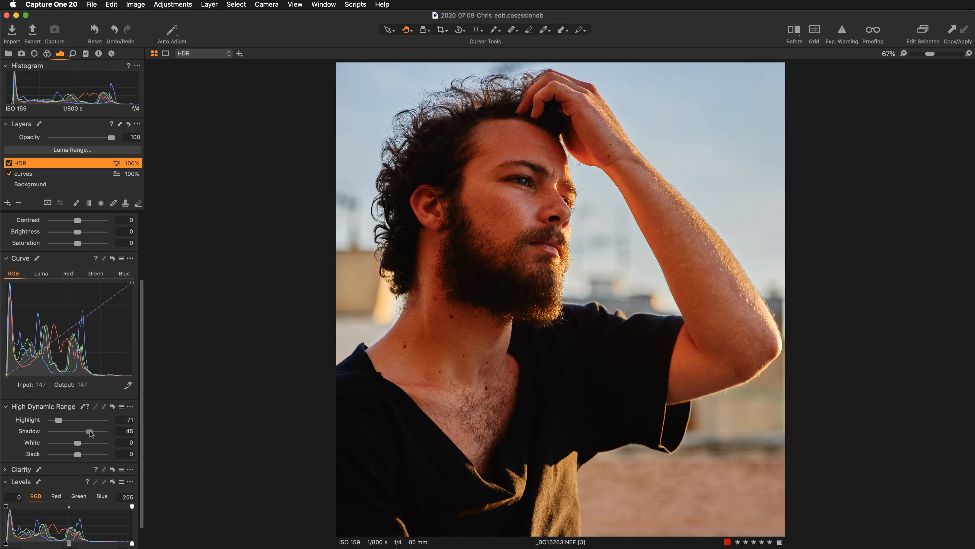
pyautogui.doubleClick(27, 431)
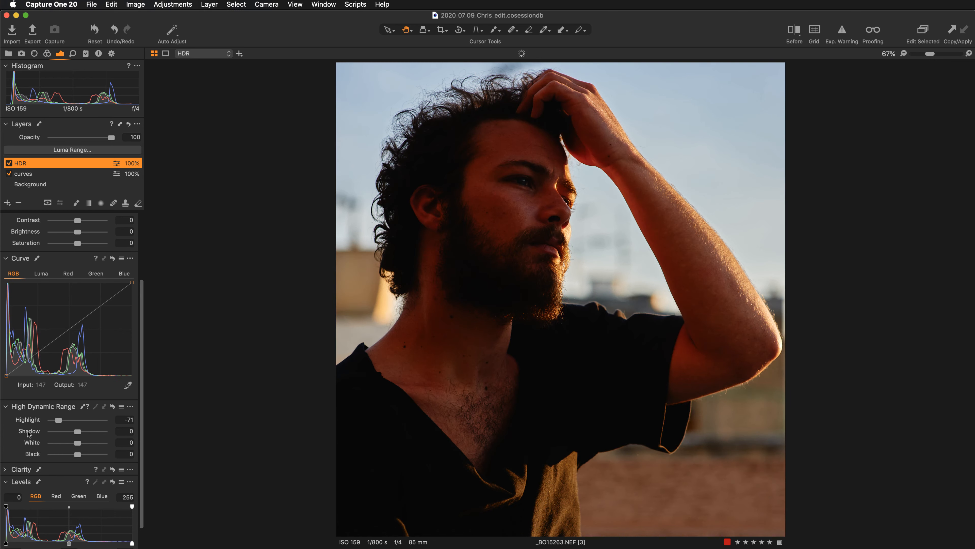
pyautogui.press('super+z')
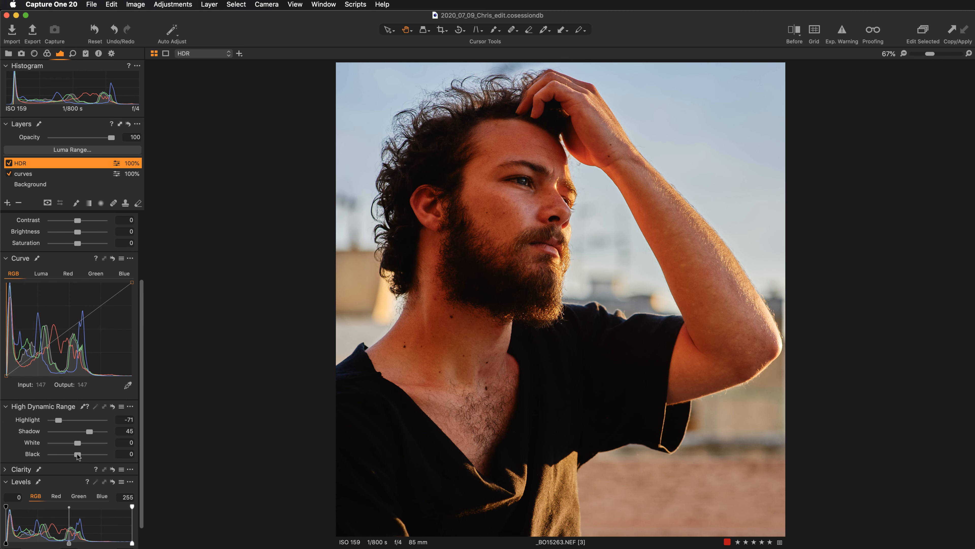
pyautogui.moveTo(80, 454); pyautogui.dragTo(87, 454)
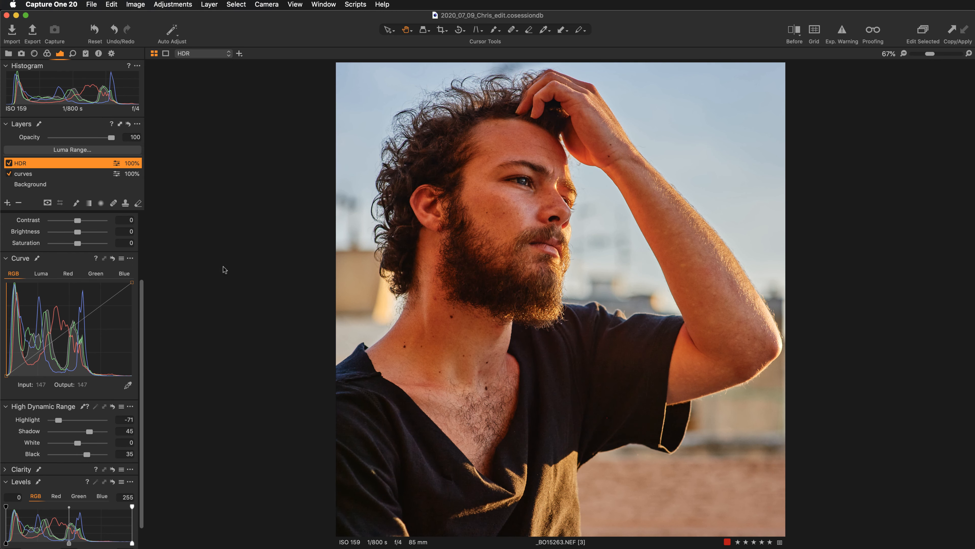
# Step: Compare the photo with and without the HDR layer, and examine the shirt, chest and beard at 200%
pyautogui.click(8, 163)
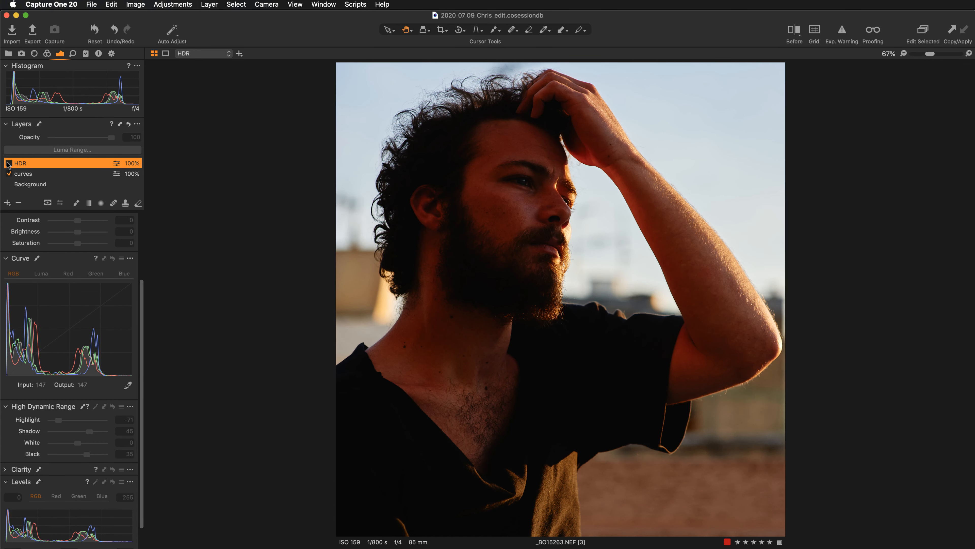
pyautogui.click(8, 163)
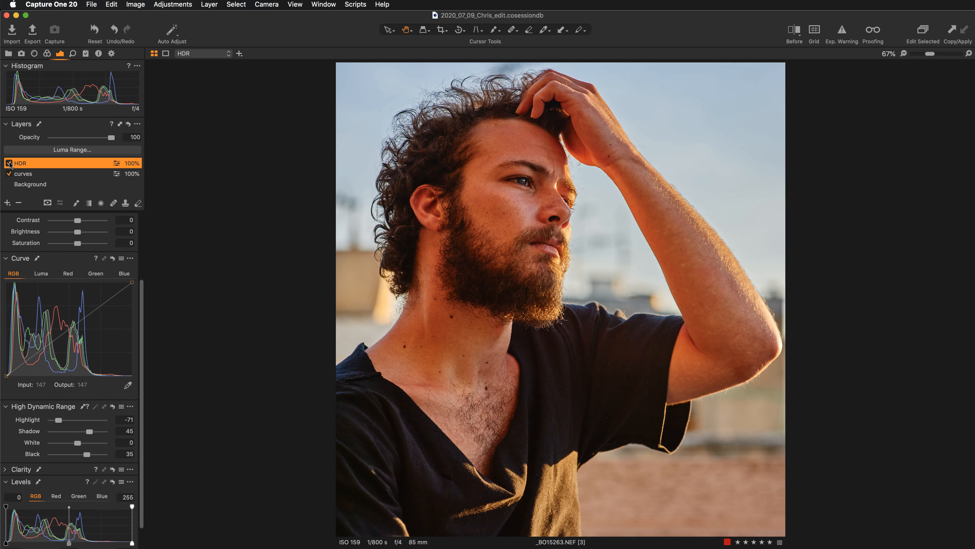
pyautogui.press('super+plus')
pyautogui.press('super+plus')
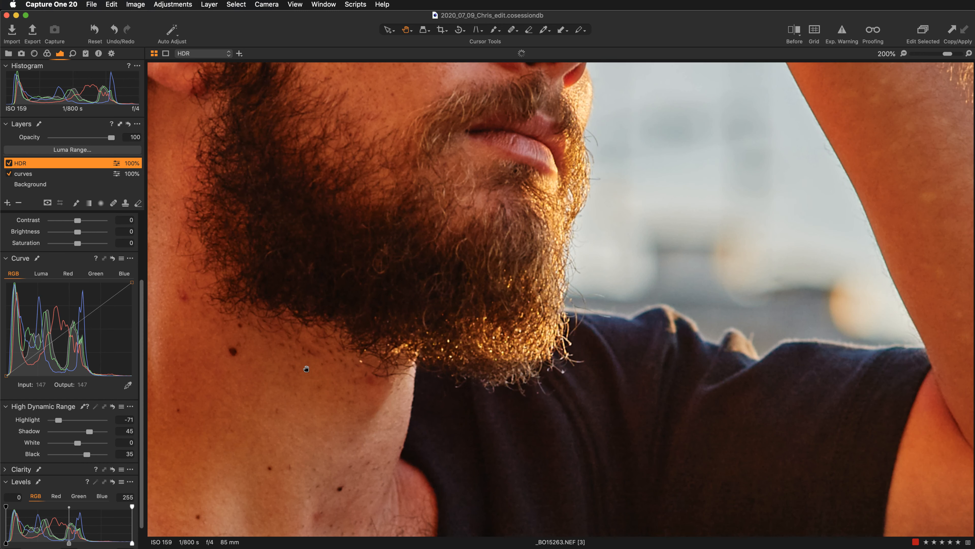
pyautogui.scroll(-10, 517, 447)
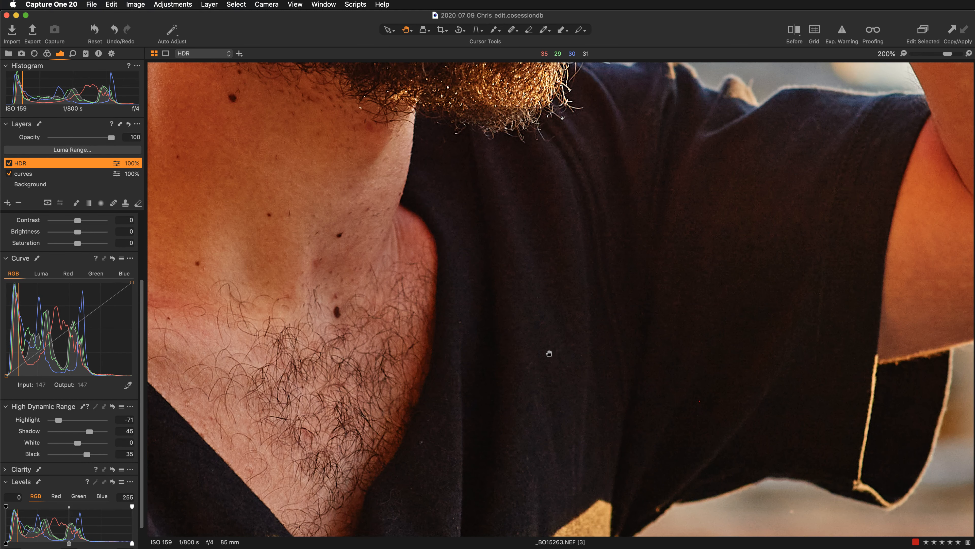
pyautogui.scroll(-5, 616, 278)
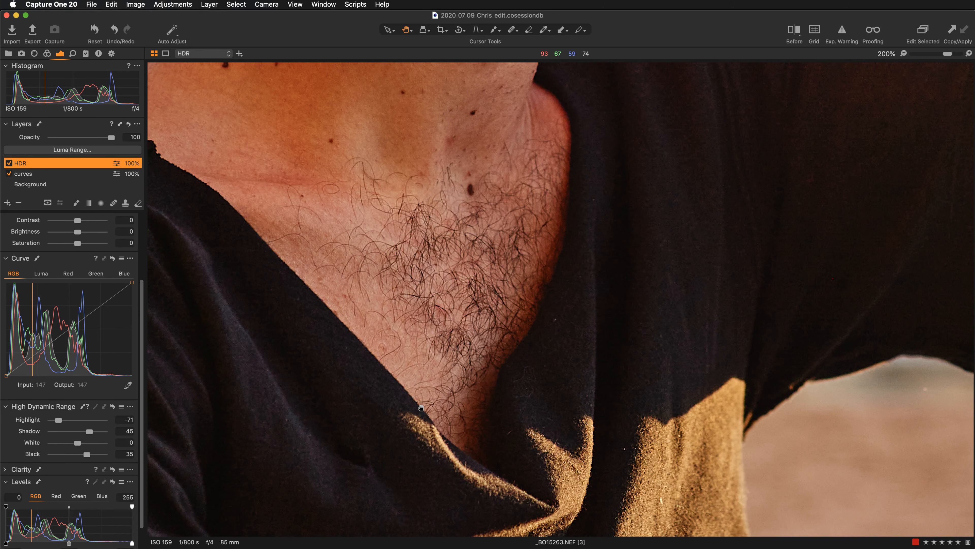
pyautogui.moveTo(260, 415); pyautogui.dragTo(444, 401)
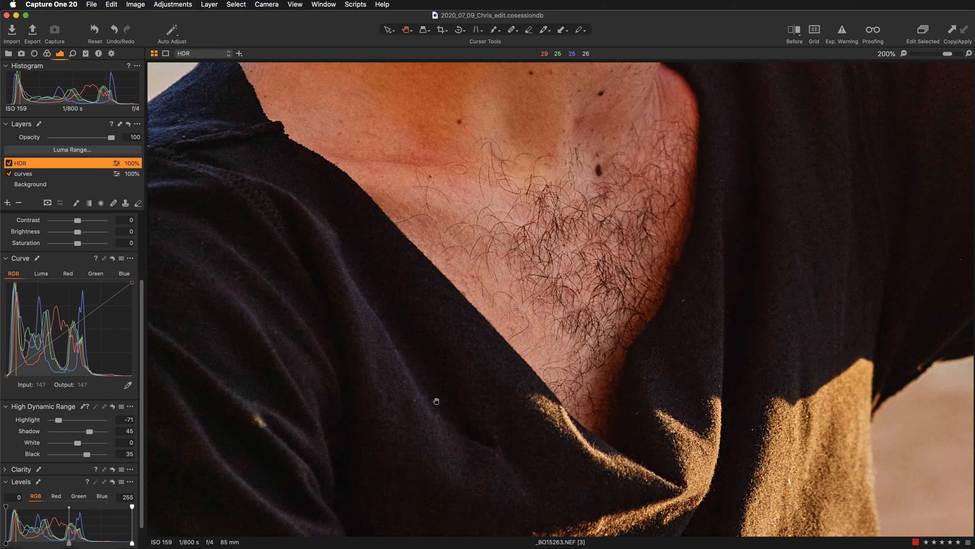
pyautogui.moveTo(827, 146); pyautogui.dragTo(615, 394)
pyautogui.moveTo(532, 164); pyautogui.dragTo(554, 303)
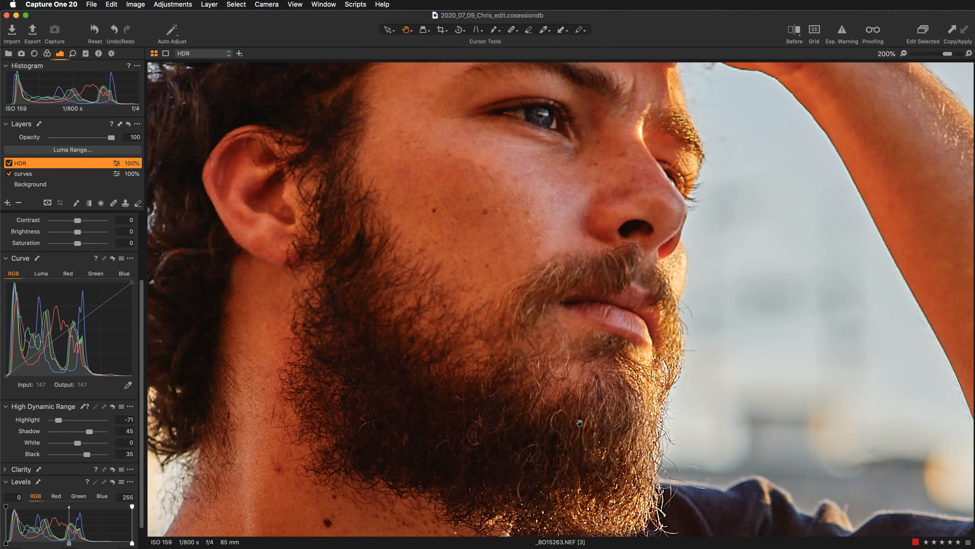
# Step: Examine the face, the beard and the raised arm at 200% for detail and skin blemishes
pyautogui.moveTo(515, 168); pyautogui.dragTo(562, 361)
pyautogui.hscroll(10, 652, 424)
pyautogui.scroll(-5, 652, 423)
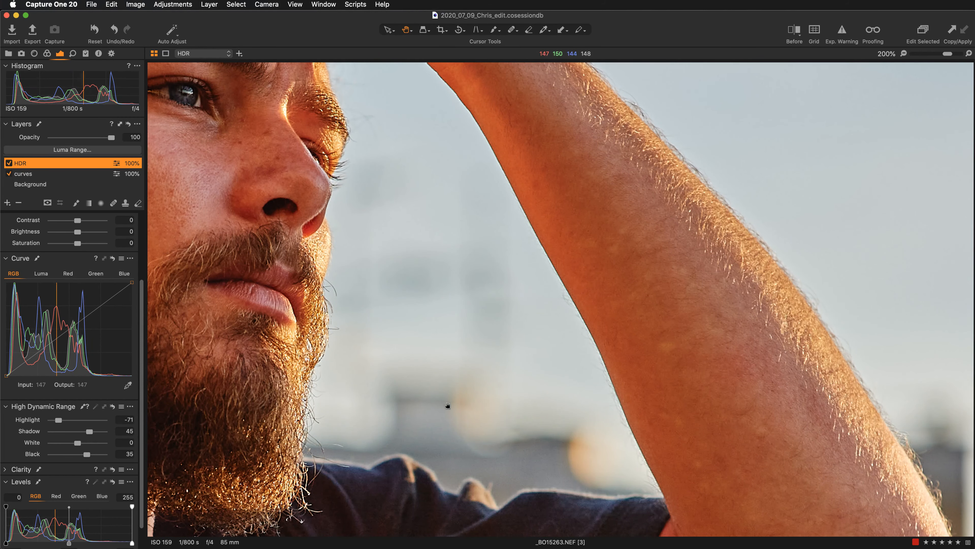
pyautogui.moveTo(448, 405); pyautogui.dragTo(683, 425)
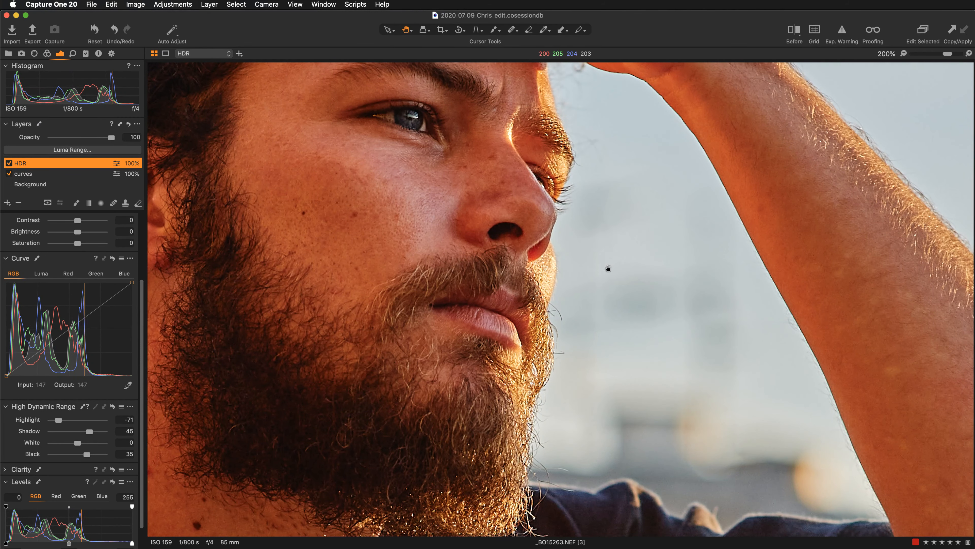
pyautogui.hscroll(-5, 538, 295)
pyautogui.scroll(5, 538, 295)
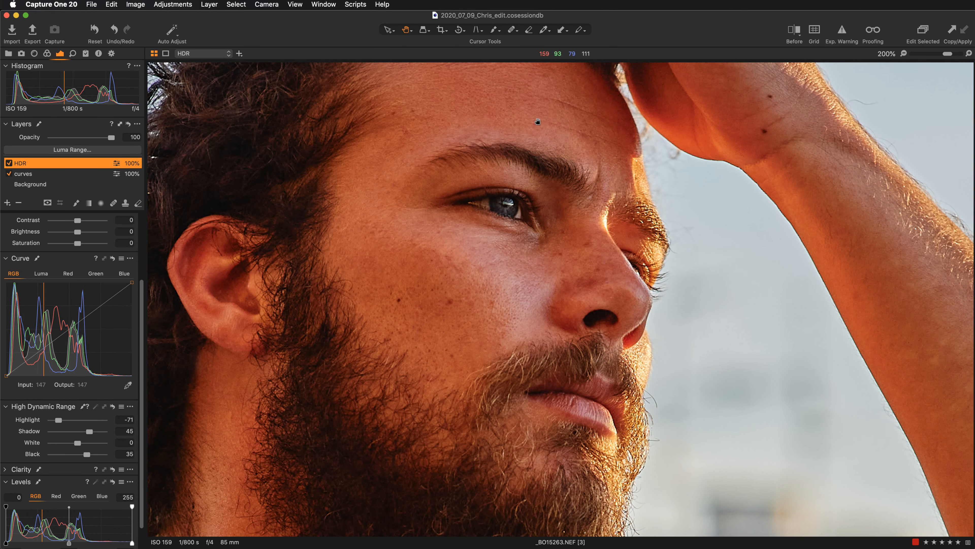
pyautogui.moveTo(780, 463); pyautogui.dragTo(420, 323)
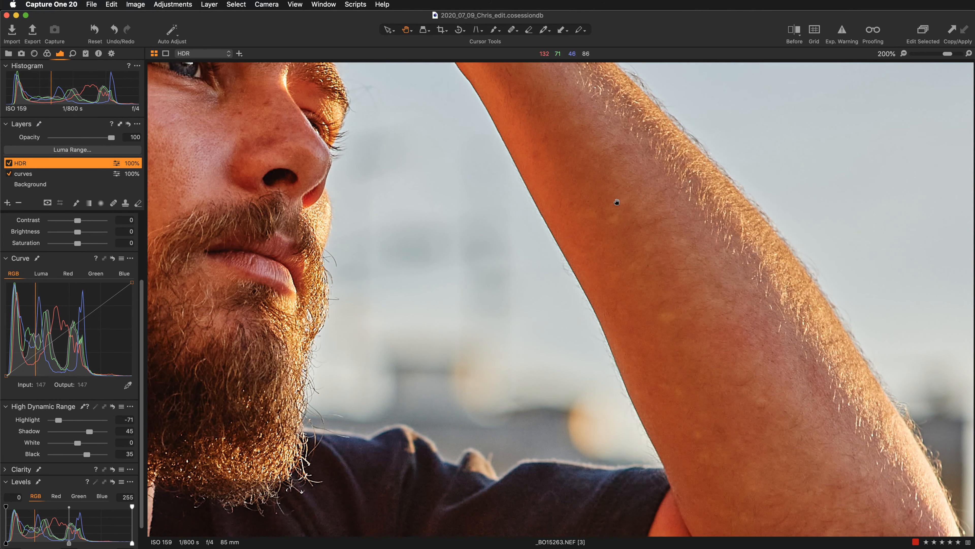
pyautogui.moveTo(726, 445); pyautogui.dragTo(692, 263)
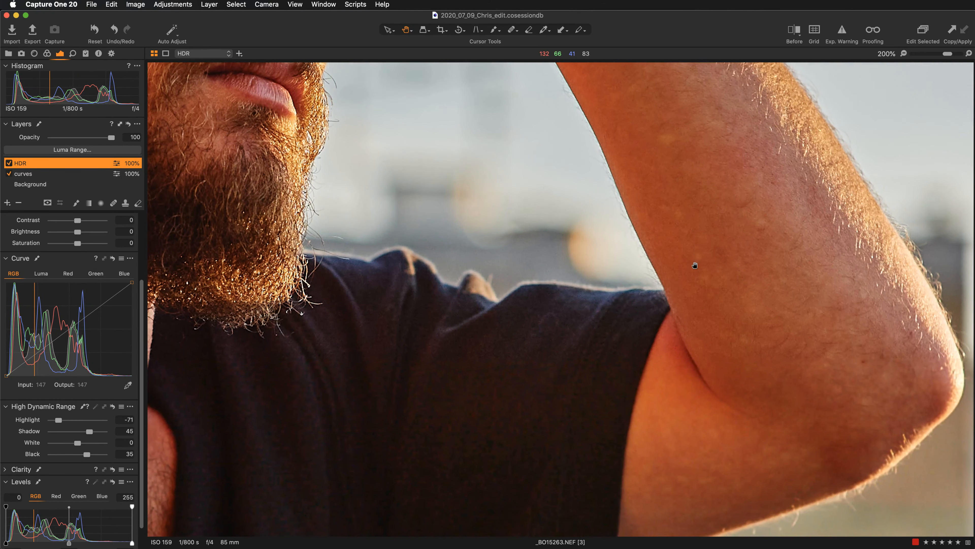
# Step: Retouch a small blemish on the raised forearm with the Heal brush, on a new heal layer
pyautogui.moveTo(565, 200); pyautogui.dragTo(524, 381)
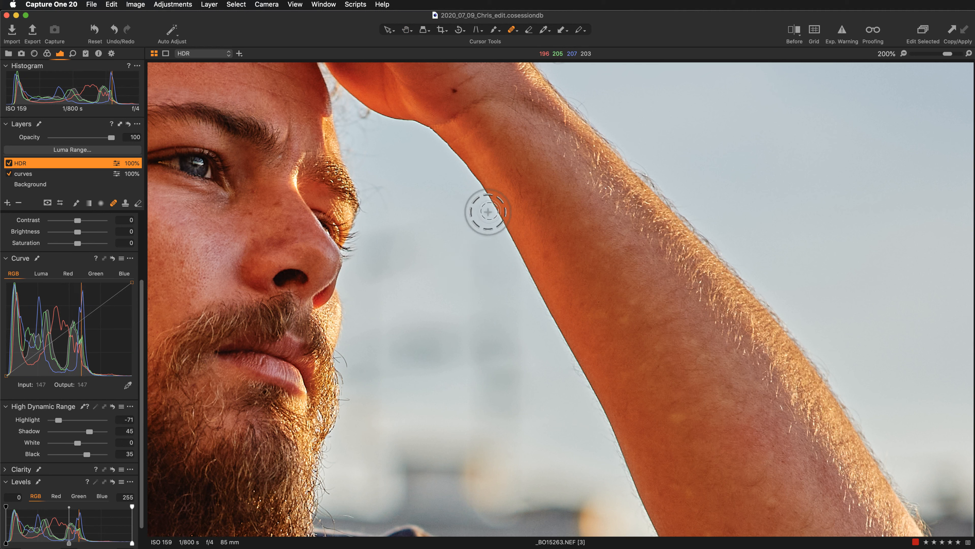
pyautogui.rightClick(460, 244)
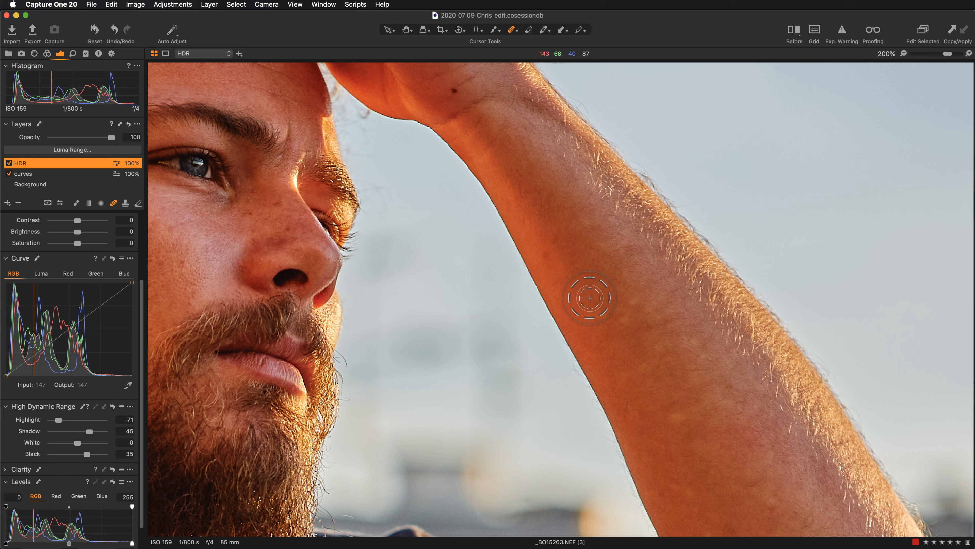
pyautogui.moveTo(592, 316)
pyautogui.mouseDown()
pyautogui.moveTo(594, 326)
pyautogui.moveTo(620, 320)
pyautogui.mouseUp()
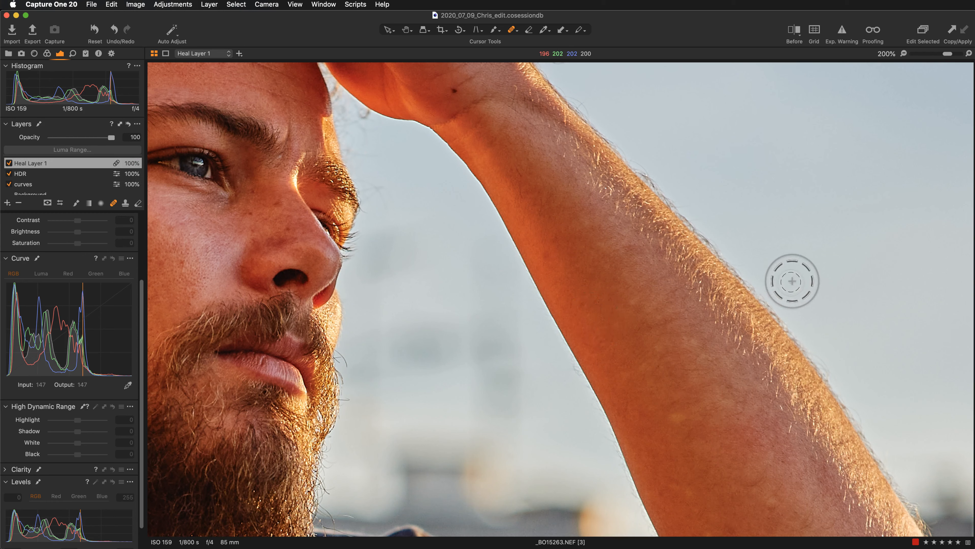
# Step: Turn on Display Arrows for the Heal brush and heal more blemishes along the middle of the forearm
pyautogui.rightClick(469, 253)
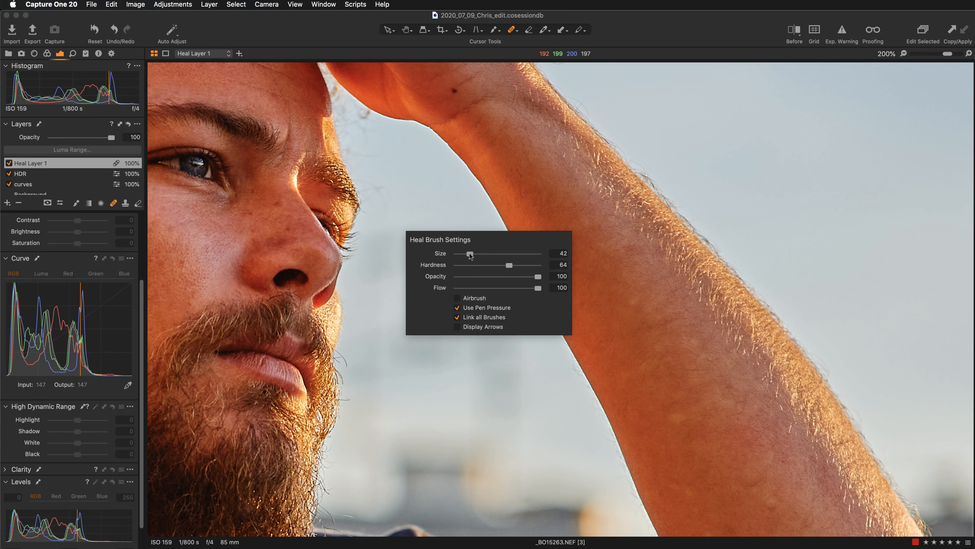
pyautogui.click(457, 327)
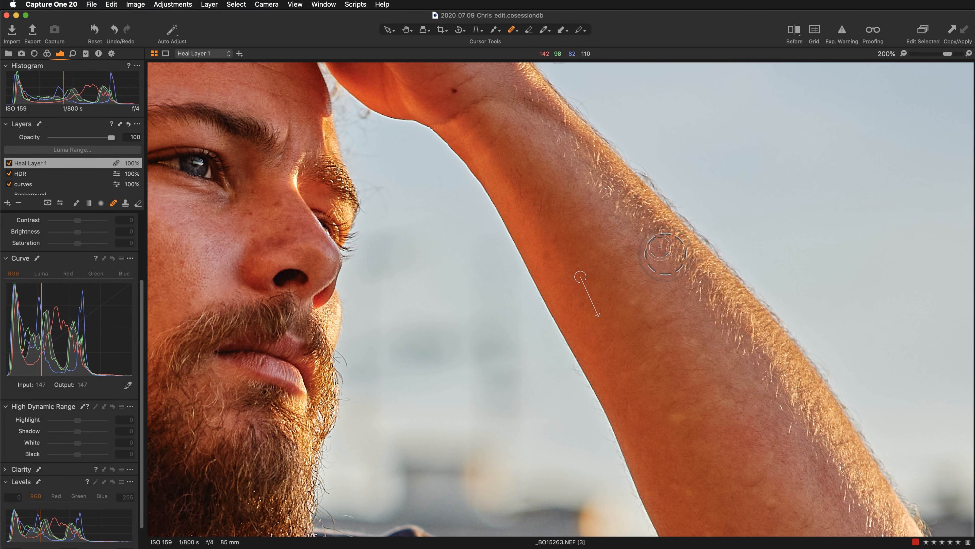
pyautogui.moveTo(631, 301); pyautogui.dragTo(631, 301)
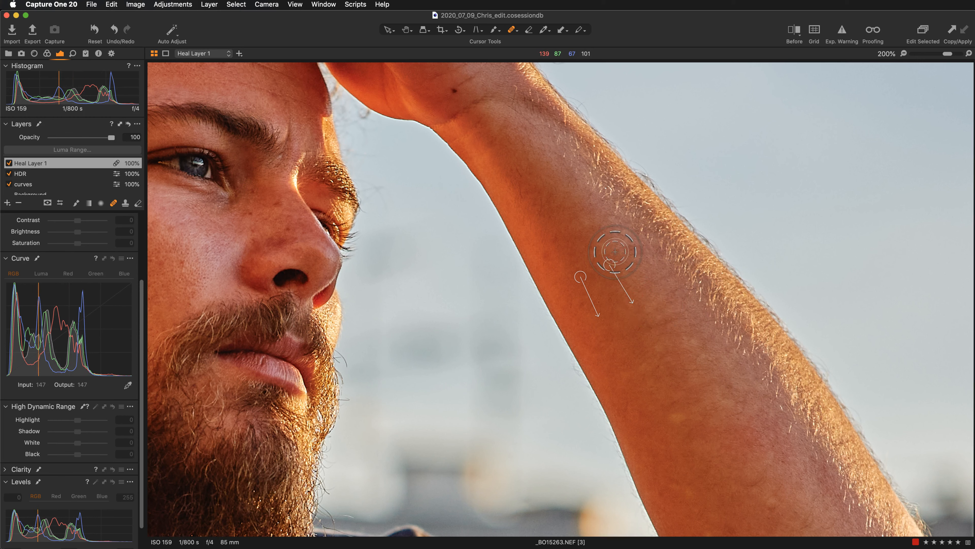
pyautogui.moveTo(679, 374); pyautogui.dragTo(668, 286)
pyautogui.click(614, 285)
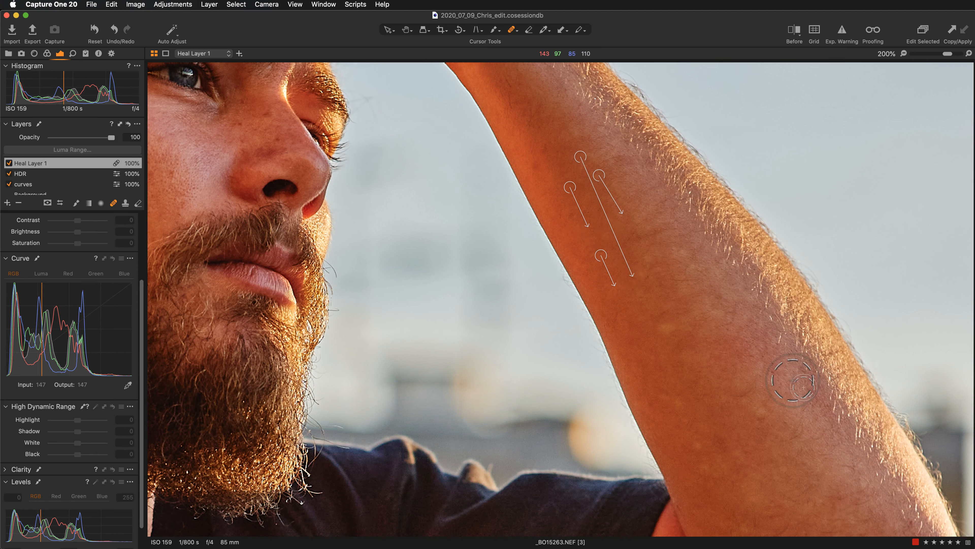
pyautogui.moveTo(657, 327); pyautogui.dragTo(684, 327)
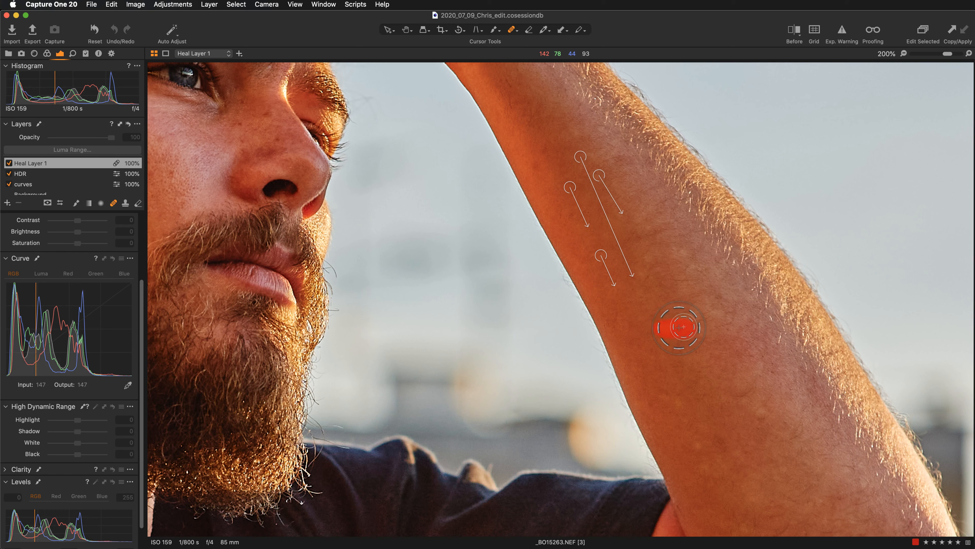
# Step: Turn off Display Arrows for the Heal brush and heal the remaining blemishes on the forearm toward the elbow
pyautogui.rightClick(627, 319)
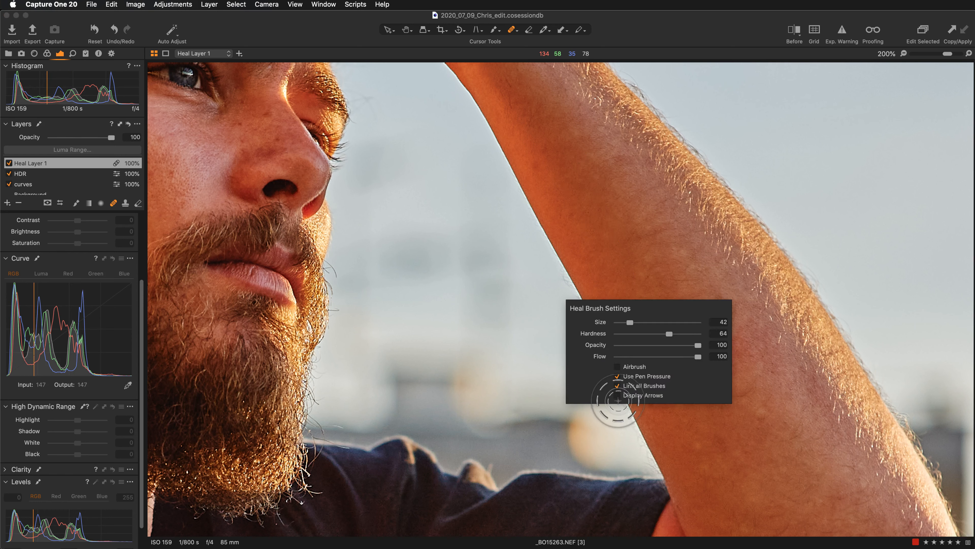
pyautogui.moveTo(677, 407); pyautogui.dragTo(679, 404)
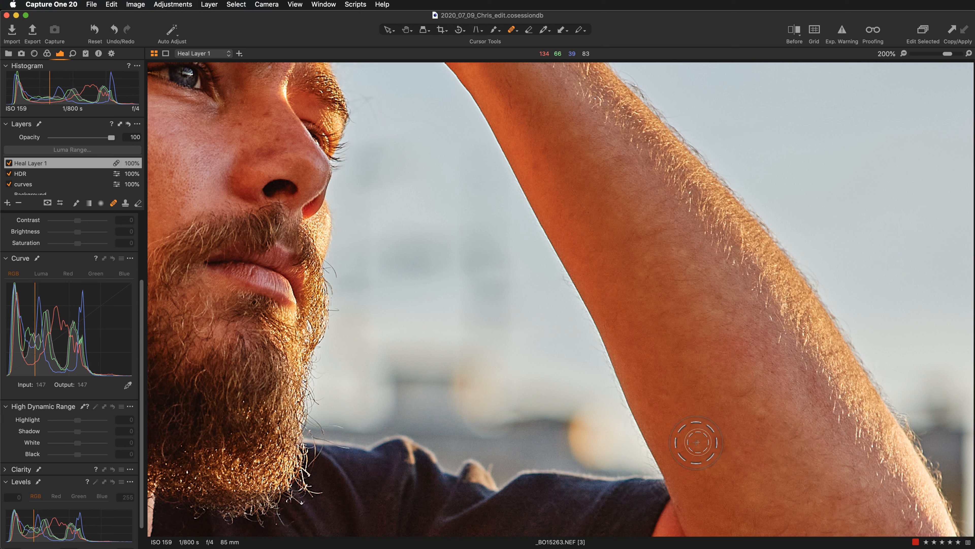
pyautogui.click(695, 448)
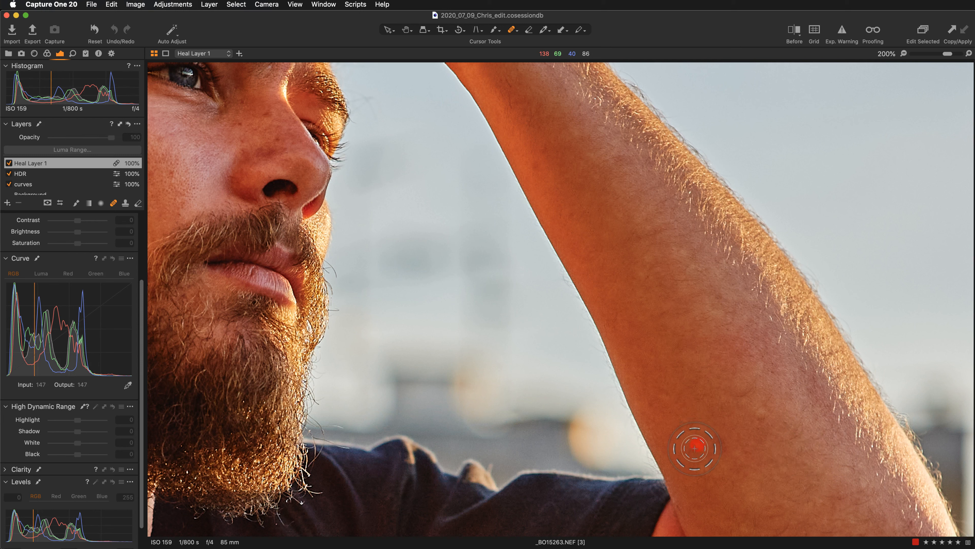
pyautogui.click(706, 472)
pyautogui.click(759, 417)
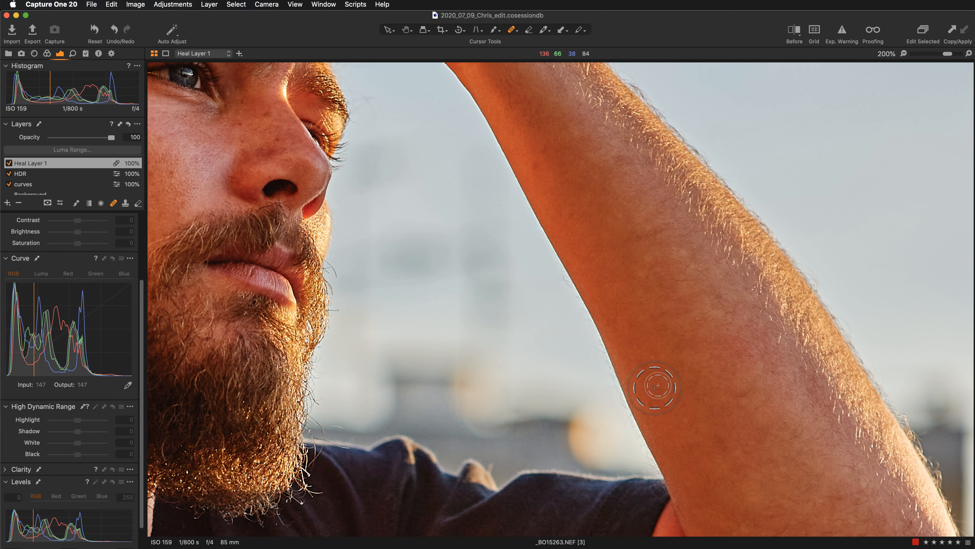
pyautogui.click(665, 398)
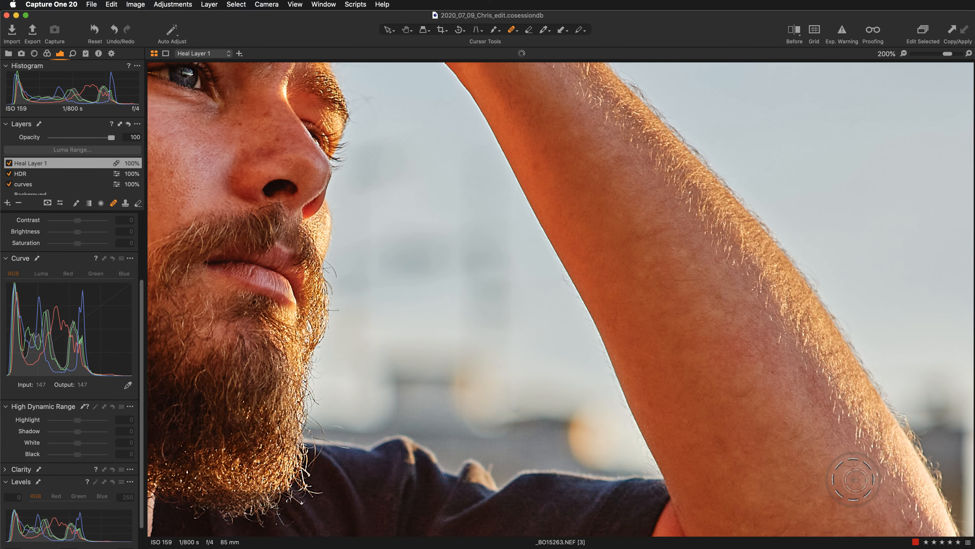
# Step: Heal the blemishes around the elbow and on the underside of the upper arm
pyautogui.moveTo(790, 460); pyautogui.dragTo(783, 190)
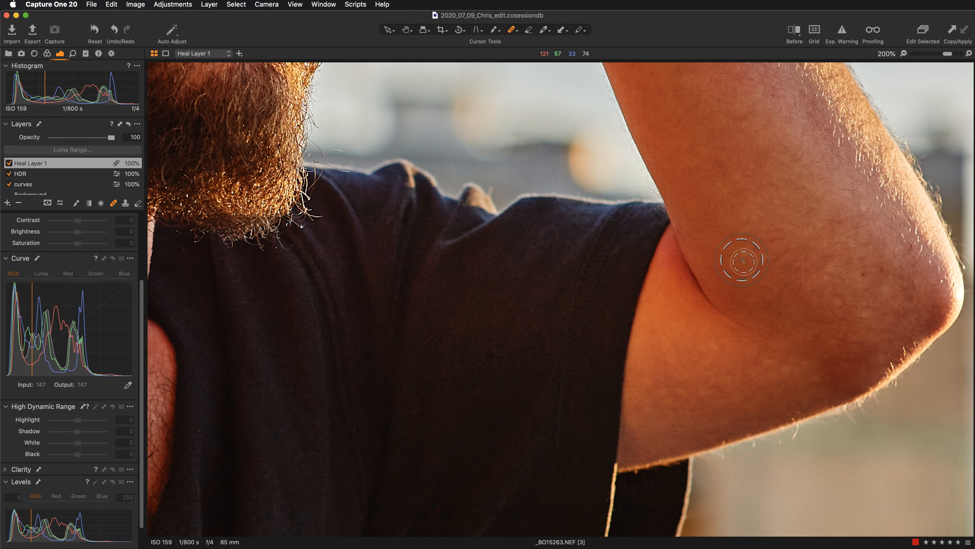
pyautogui.click(743, 250)
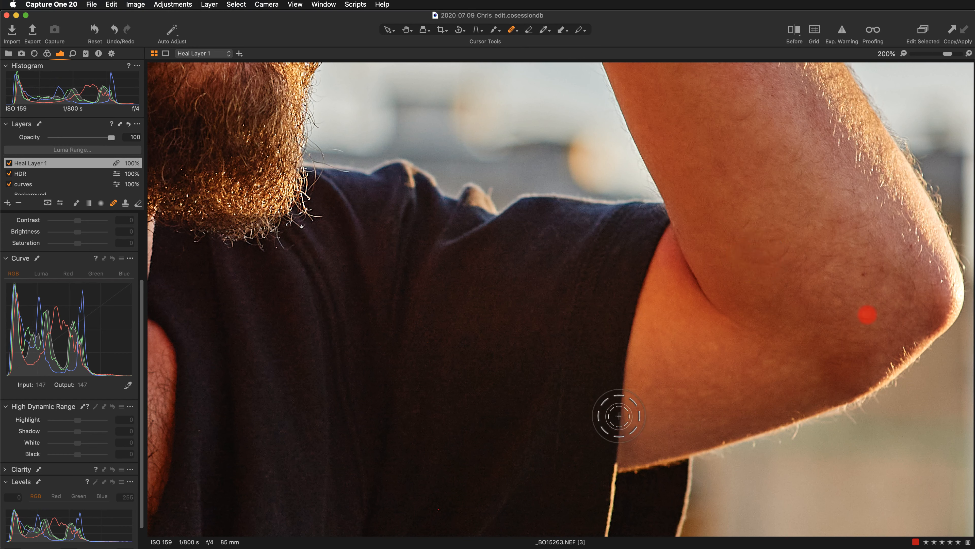
pyautogui.click(697, 393)
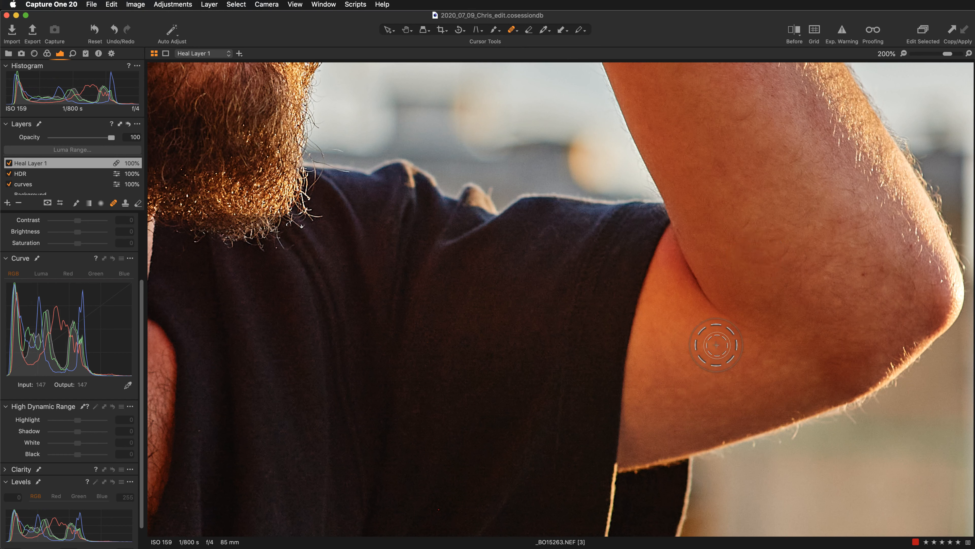
pyautogui.click(714, 344)
pyautogui.moveTo(658, 392); pyautogui.dragTo(675, 392)
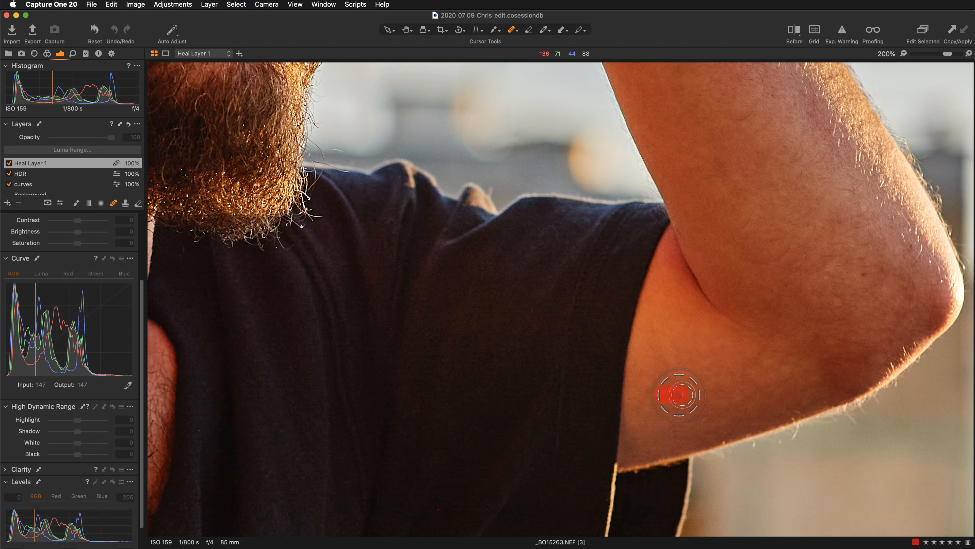
pyautogui.click(834, 264)
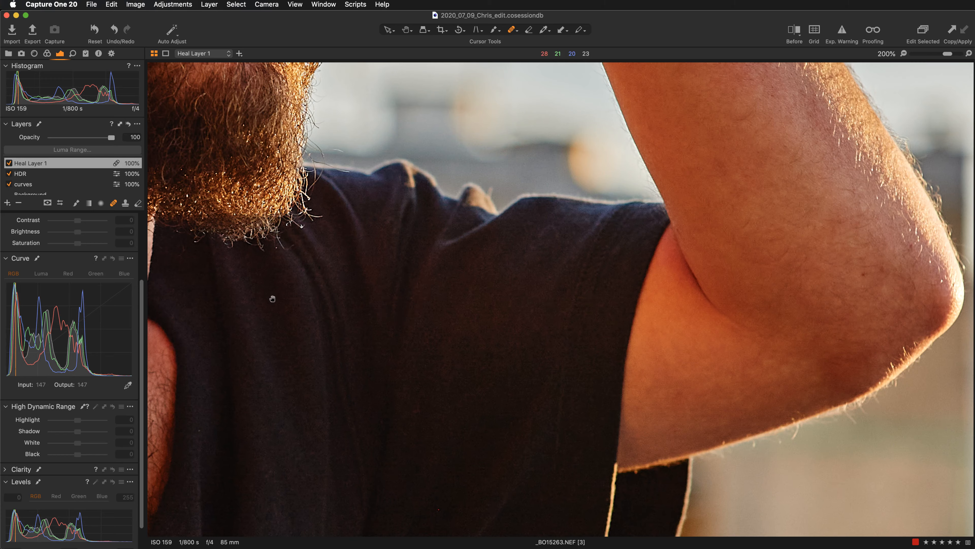
# Step: Heal the small blemish on the side of the neck below the beard, and review the face at 300%
pyautogui.moveTo(270, 292)
pyautogui.mouseDown()
pyautogui.moveTo(458, 320)
pyautogui.moveTo(596, 166)
pyautogui.moveTo(584, 326)
pyautogui.moveTo(507, 397)
pyautogui.mouseUp()
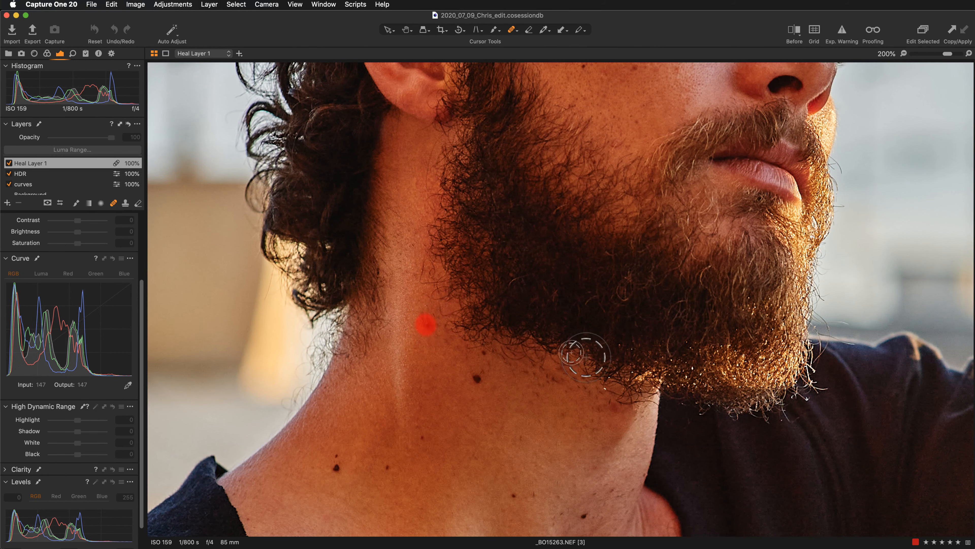
pyautogui.press('super+minus')
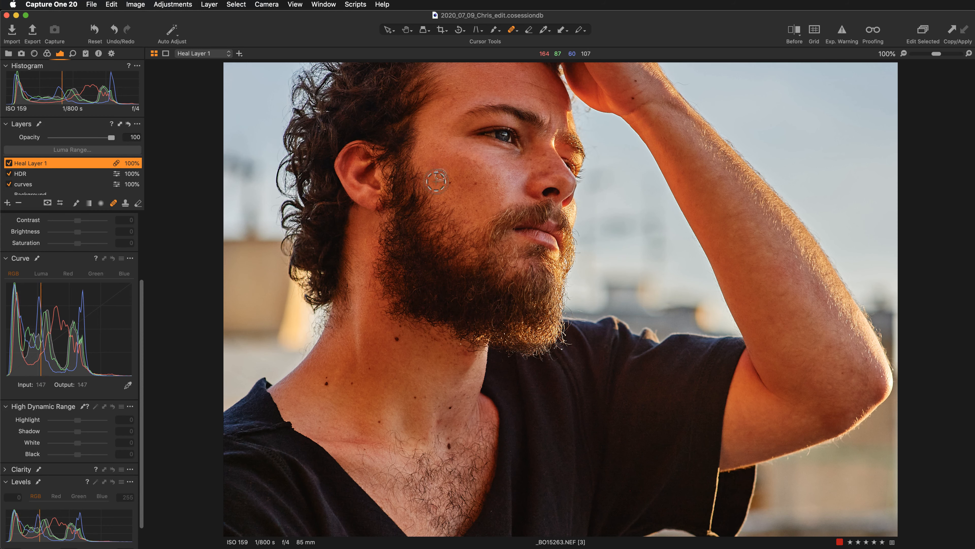
pyautogui.scroll(4, 372, 213)
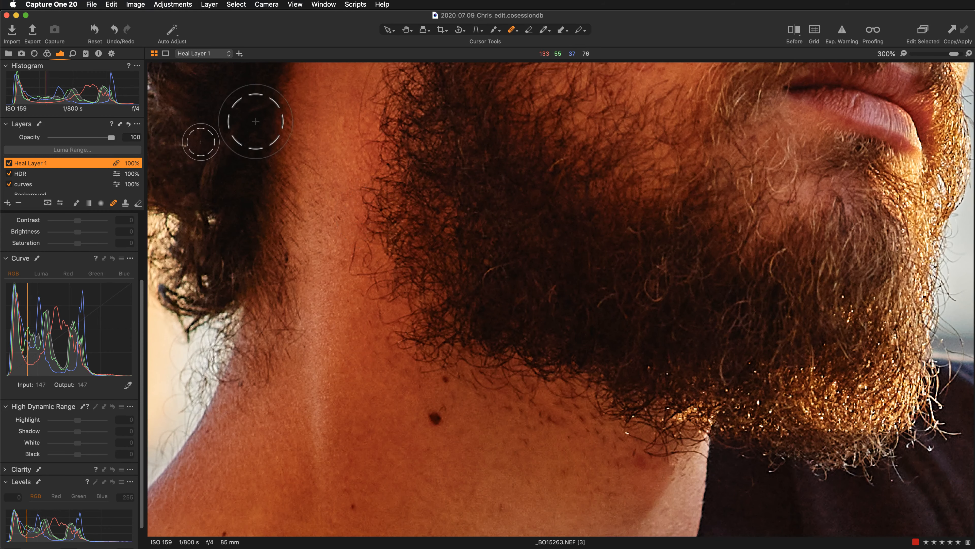
pyautogui.scroll(10, 417, 293)
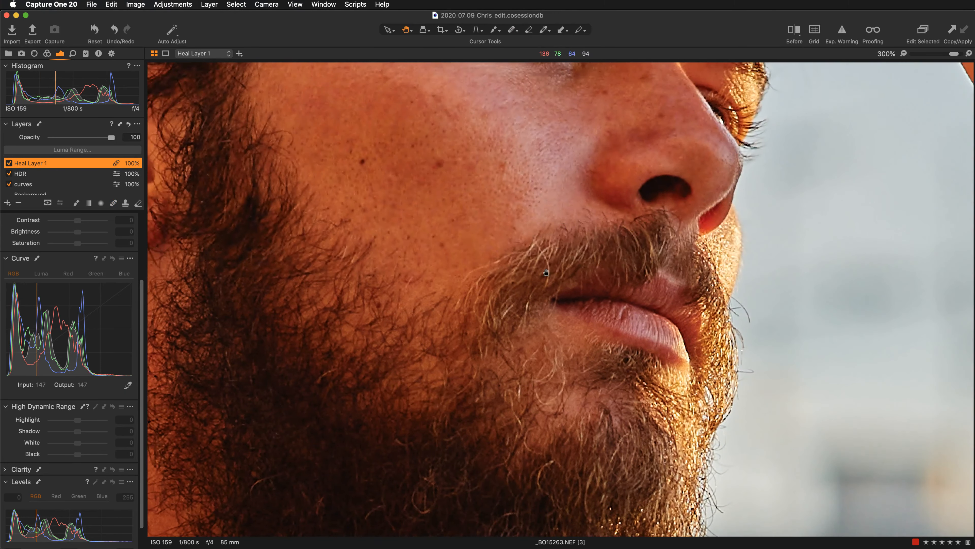
pyautogui.hscroll(-5, 417, 293)
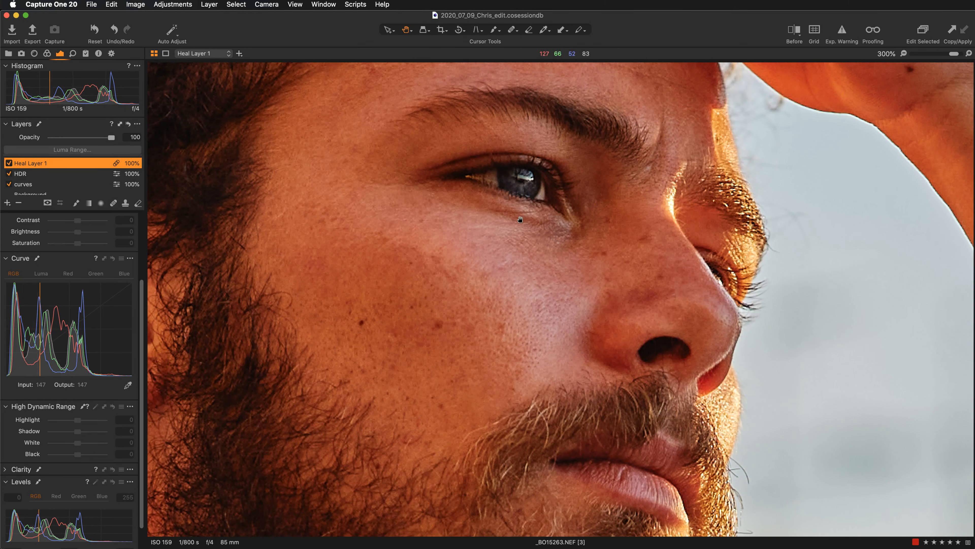
# Step: Add a new filled adjustment layer above the heal layer, show its mask, and clear the mask
pyautogui.hscroll(-3, 516, 301)
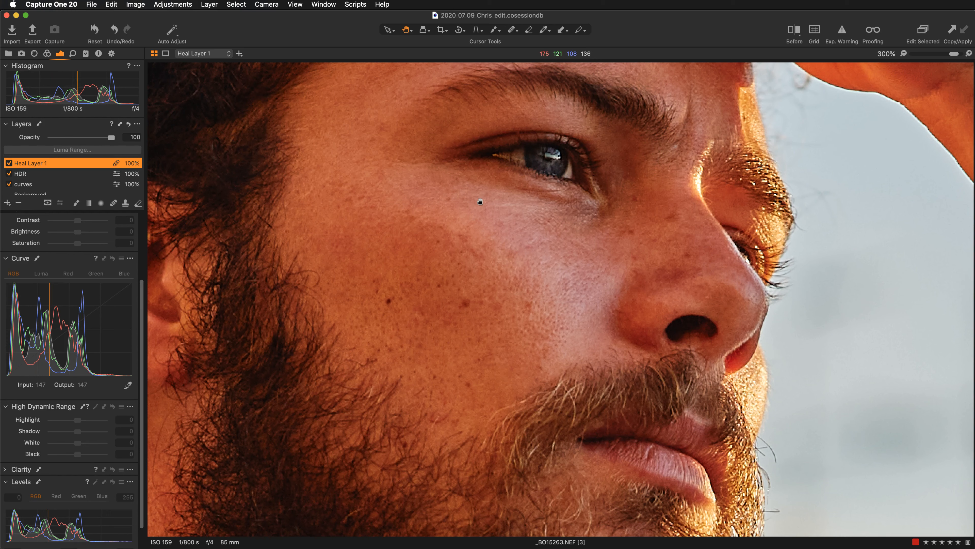
pyautogui.click(7, 203)
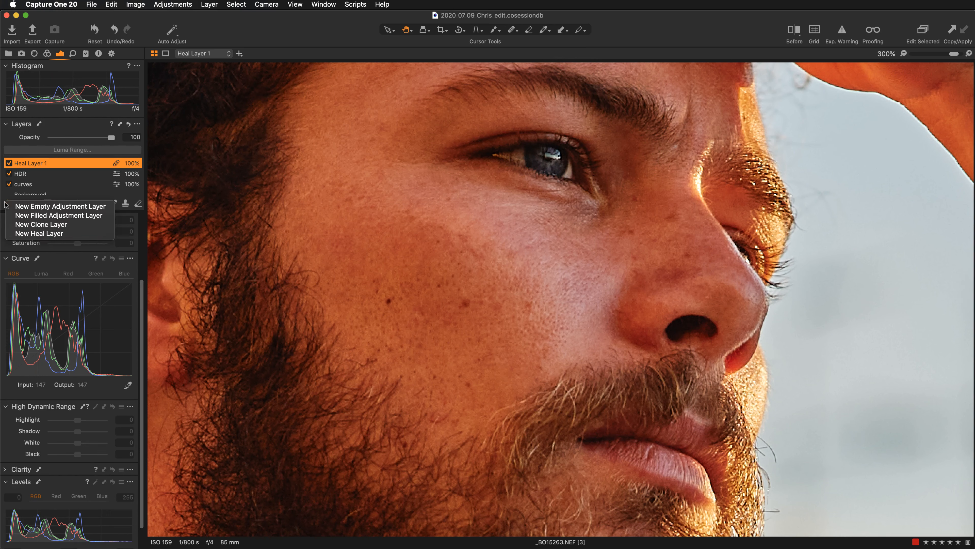
pyautogui.click(39, 216)
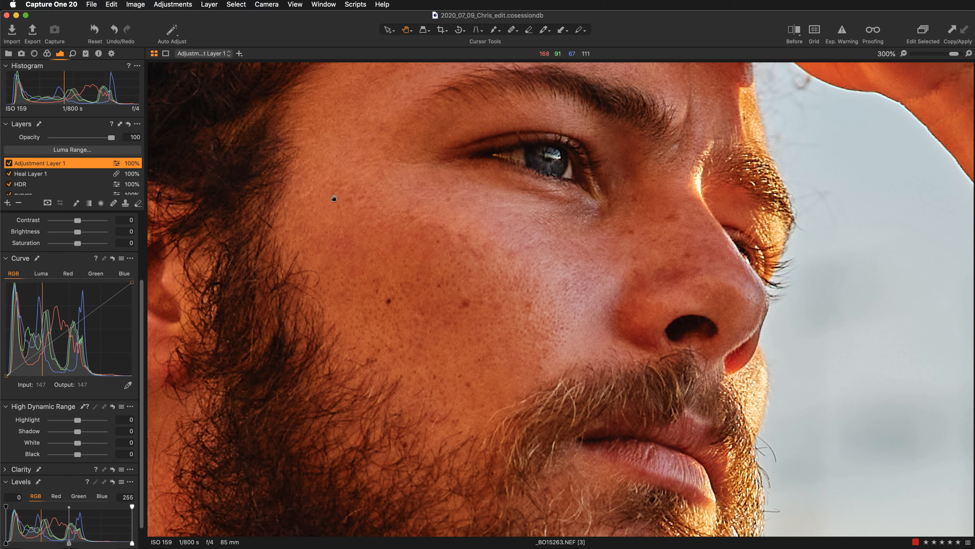
pyautogui.press('m')
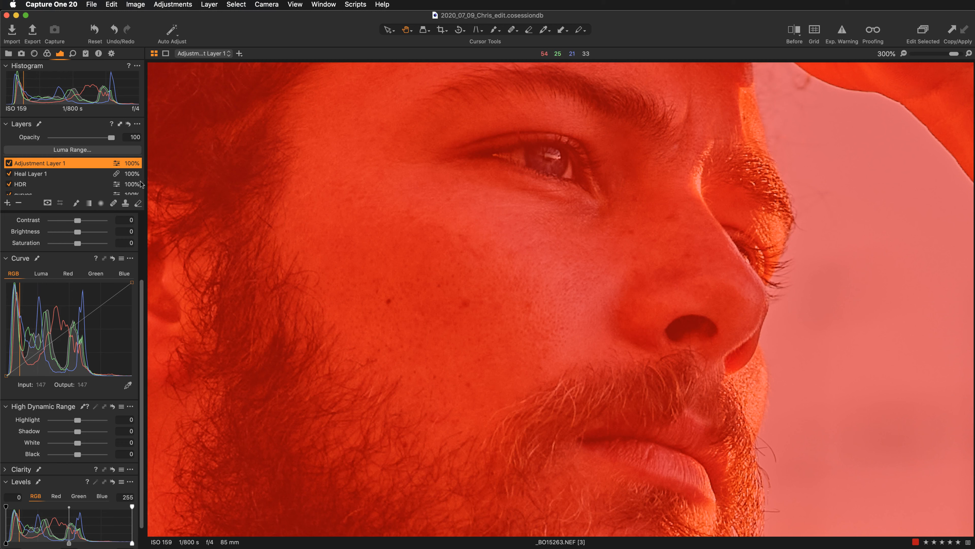
pyautogui.rightClick(75, 161)
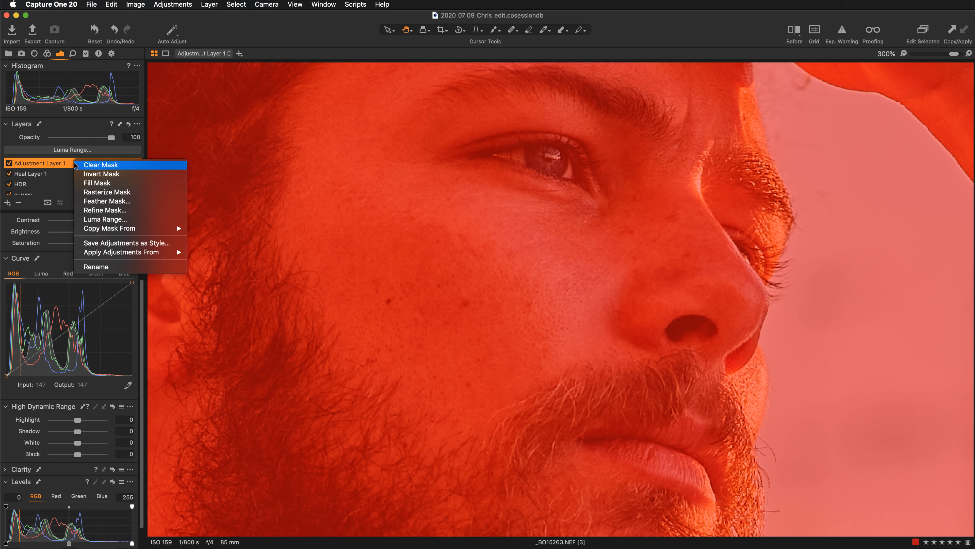
pyautogui.click(102, 165)
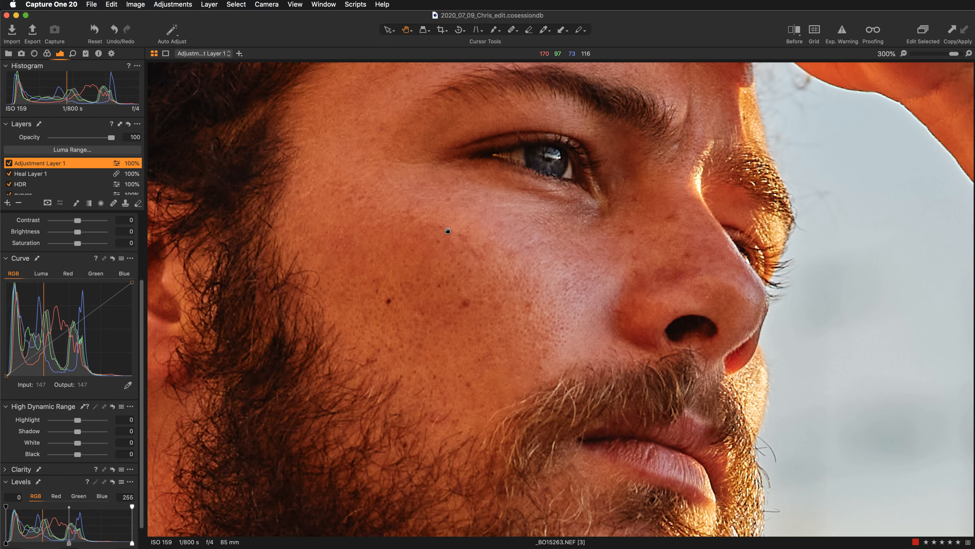
# Step: Brush a mask over the iris of the near eye on the new layer, using a brush reduced to about half the iris's width
pyautogui.moveTo(443, 215); pyautogui.dragTo(397, 254)
pyautogui.press('super+equal')
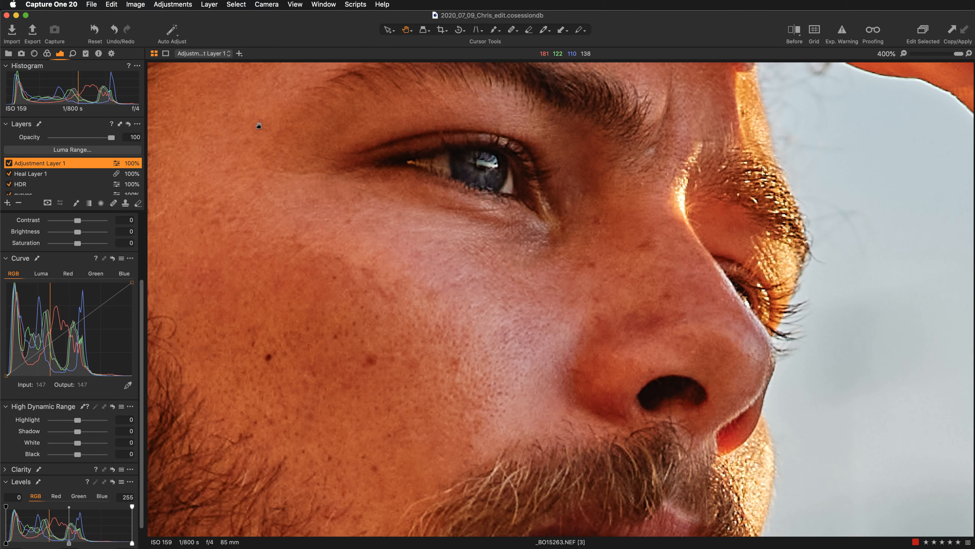
pyautogui.moveTo(506, 158); pyautogui.dragTo(494, 209)
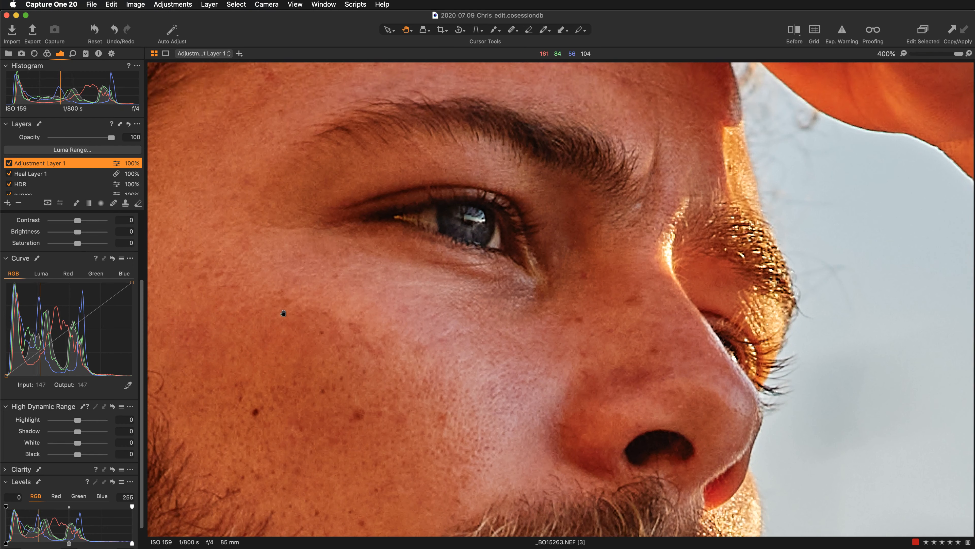
pyautogui.press('b')
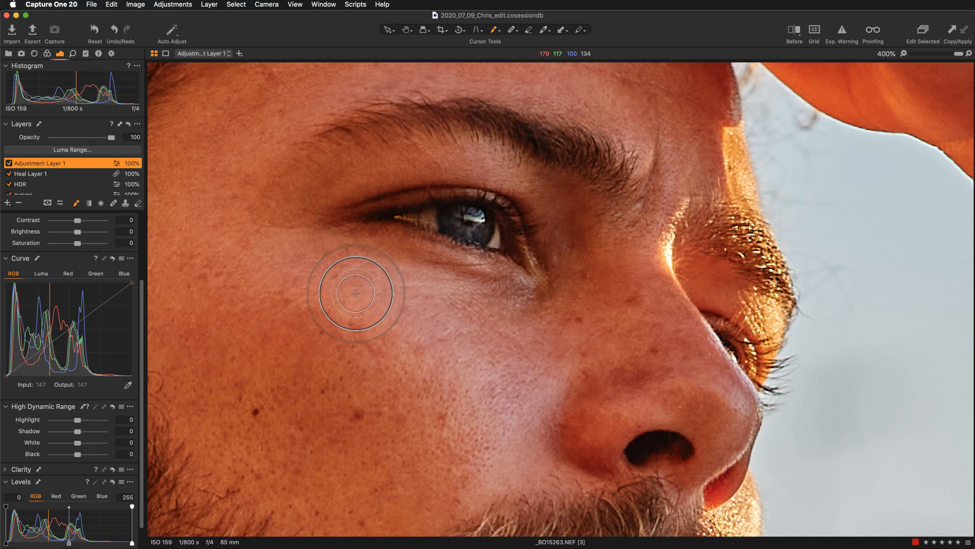
pyautogui.rightClick(393, 302)
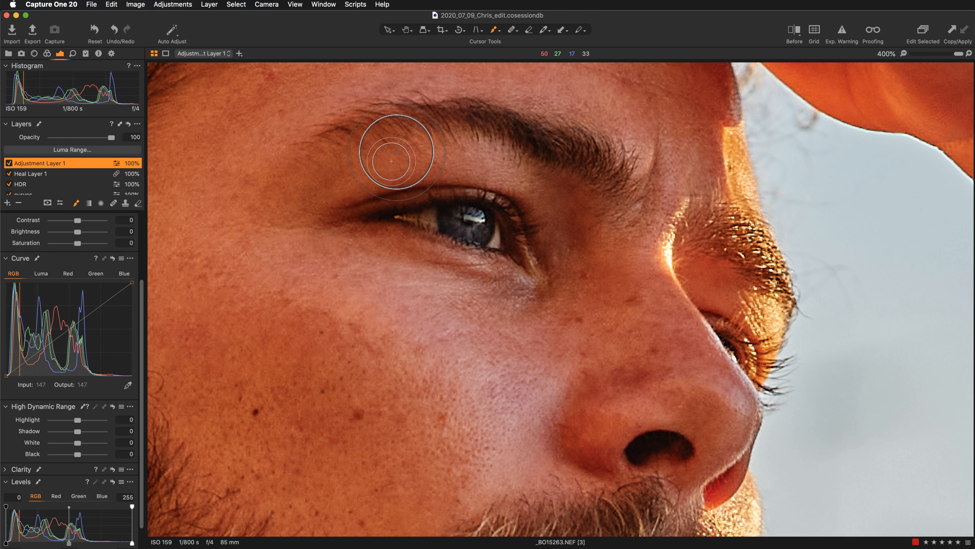
pyautogui.press('[')
pyautogui.press('[')
pyautogui.press('[')
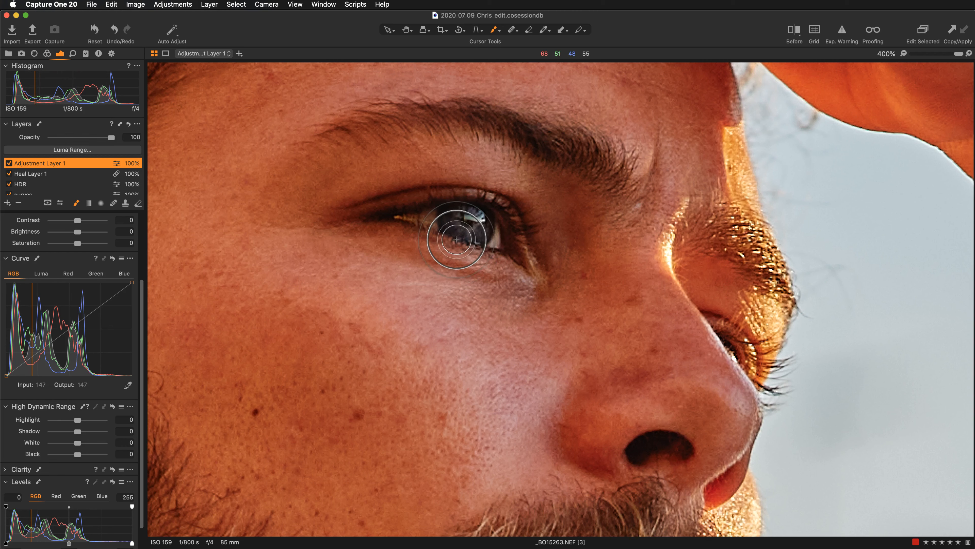
pyautogui.press('[')
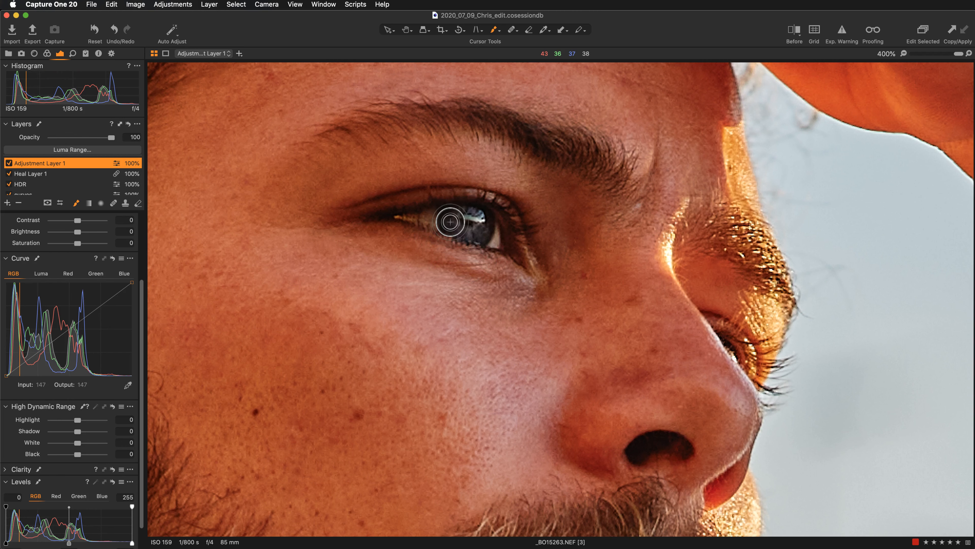
pyautogui.moveTo(450, 222); pyautogui.dragTo(446, 212)
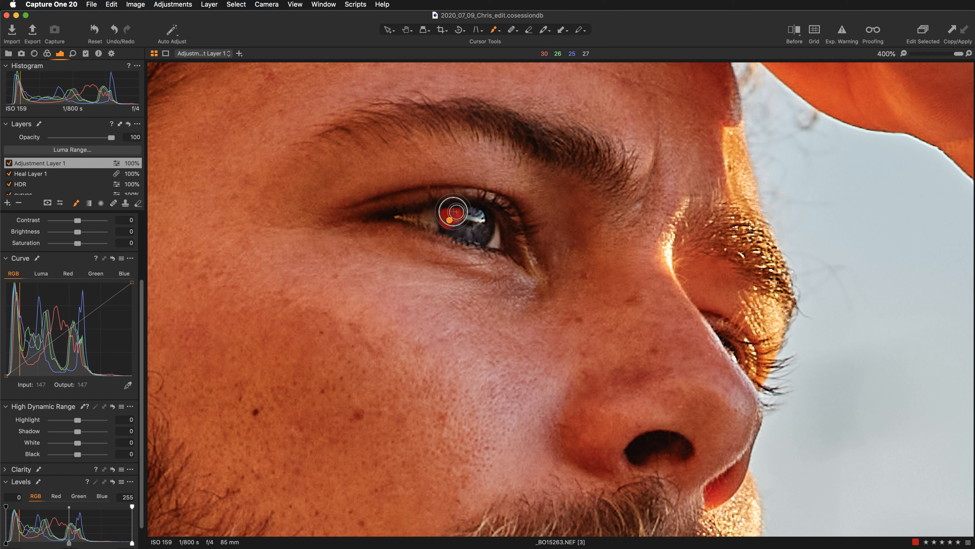
pyautogui.moveTo(448, 211)
pyautogui.mouseDown()
pyautogui.moveTo(488, 231)
pyautogui.moveTo(451, 222)
pyautogui.moveTo(476, 235)
pyautogui.moveTo(492, 226)
pyautogui.moveTo(473, 224)
pyautogui.mouseUp()
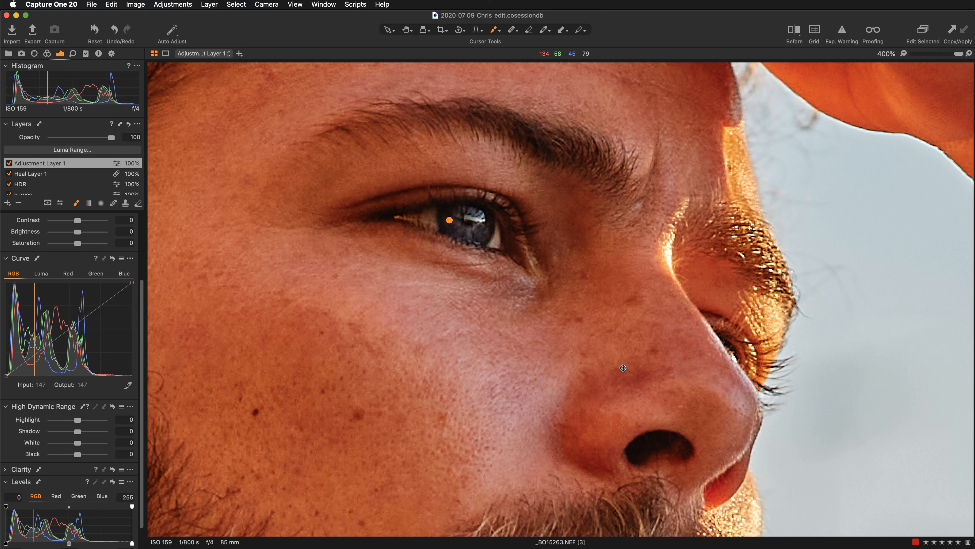
# Step: Rename the new adjustment layer to "eye" with the portrait viewed at 100%
pyautogui.press('super+minus')
pyautogui.moveTo(420, 427); pyautogui.dragTo(416, 299)
pyautogui.press('super+minus')
pyautogui.press('super+minus')
pyautogui.press('super+minus')
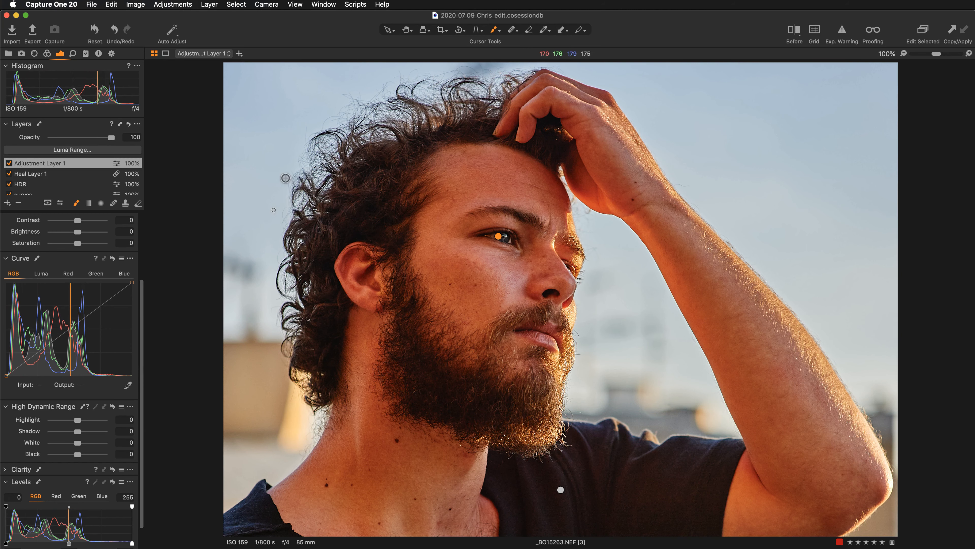
pyautogui.click(405, 29)
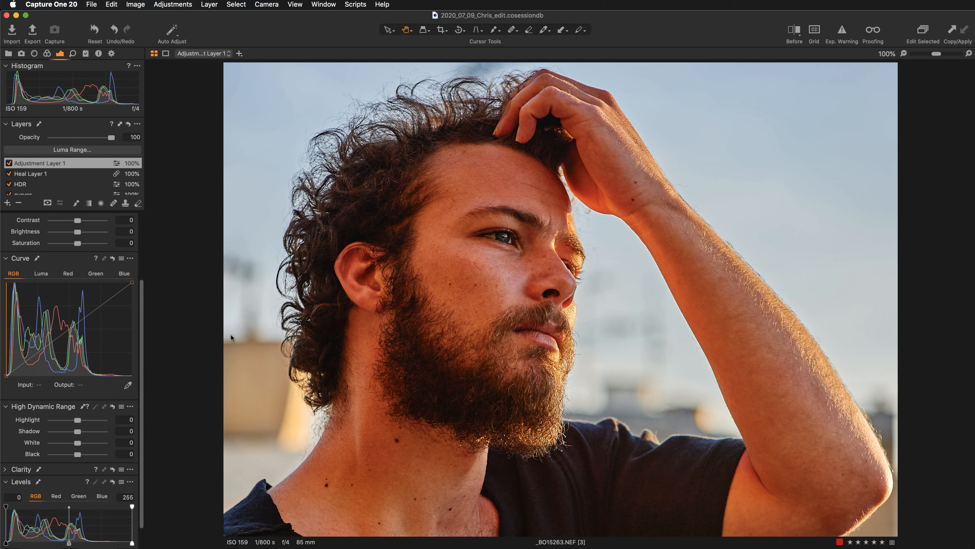
pyautogui.moveTo(231, 337); pyautogui.dragTo(229, 246)
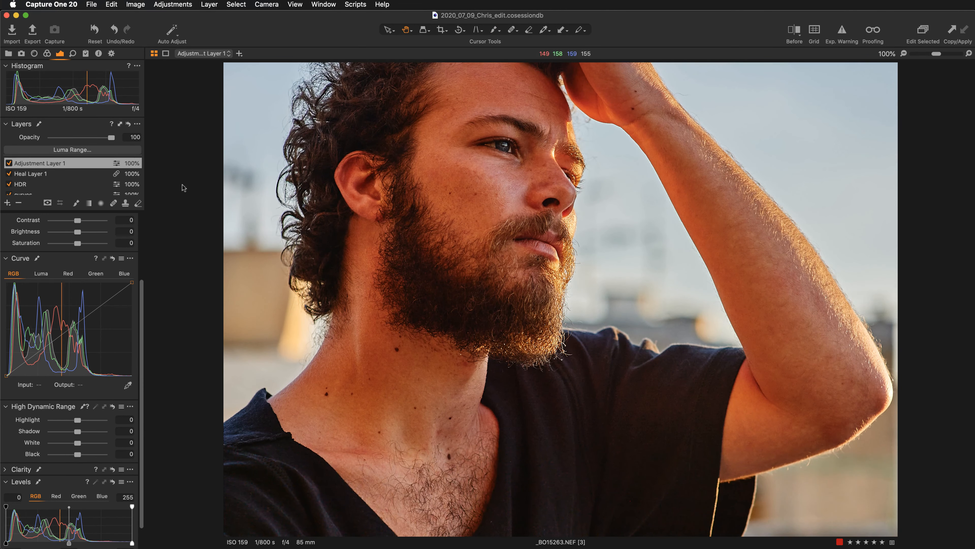
pyautogui.doubleClick(30, 164)
pyautogui.write('eye')
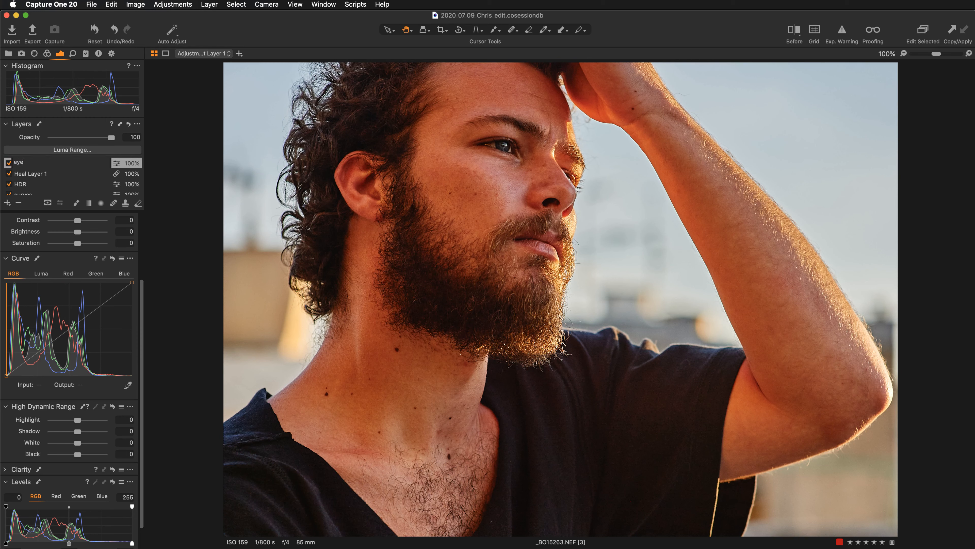
pyautogui.press('Return')
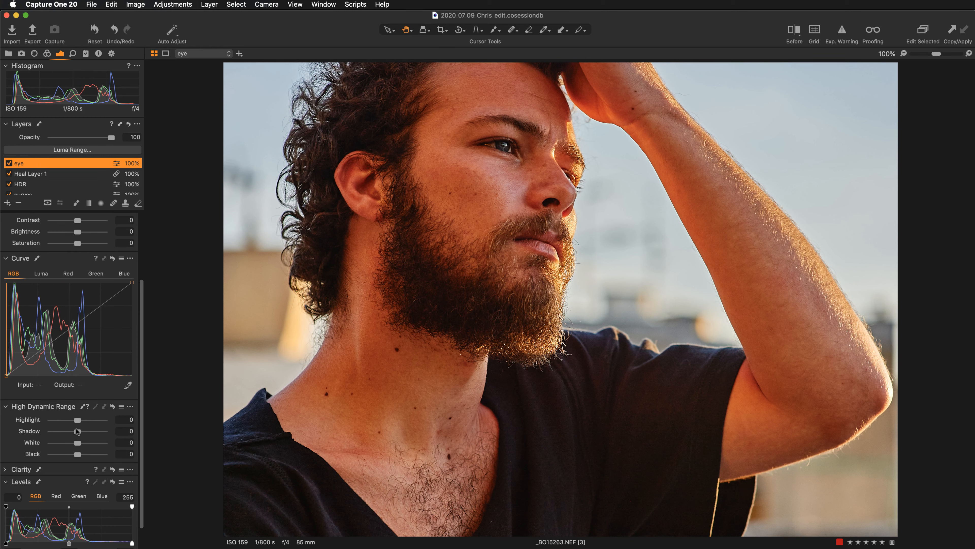
# Step: On the eye layer, set the High Dynamic Range Shadow to 63 and the Clarity method to Punch with Clarity 40
pyautogui.moveTo(76, 428); pyautogui.dragTo(85, 428)
pyautogui.scroll(-3, 140, 415)
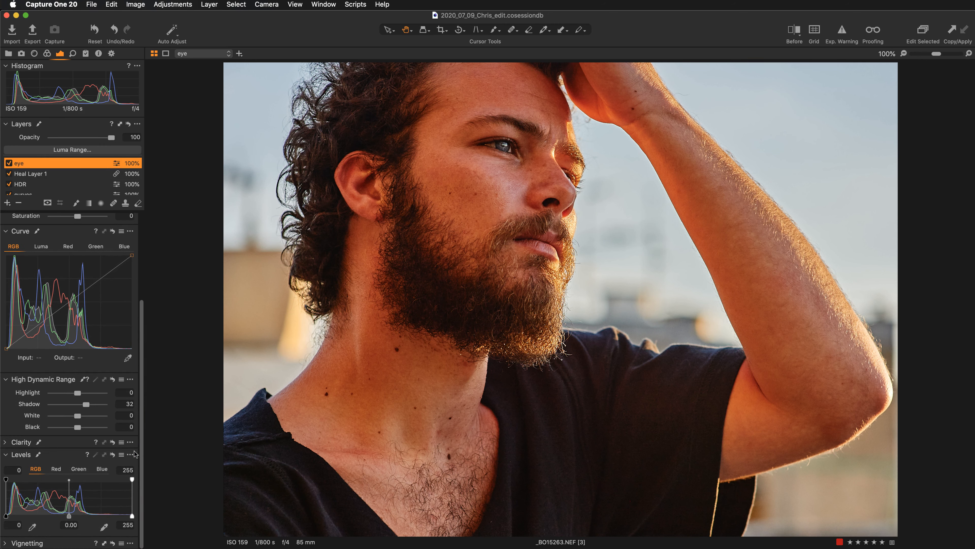
pyautogui.click(4, 442)
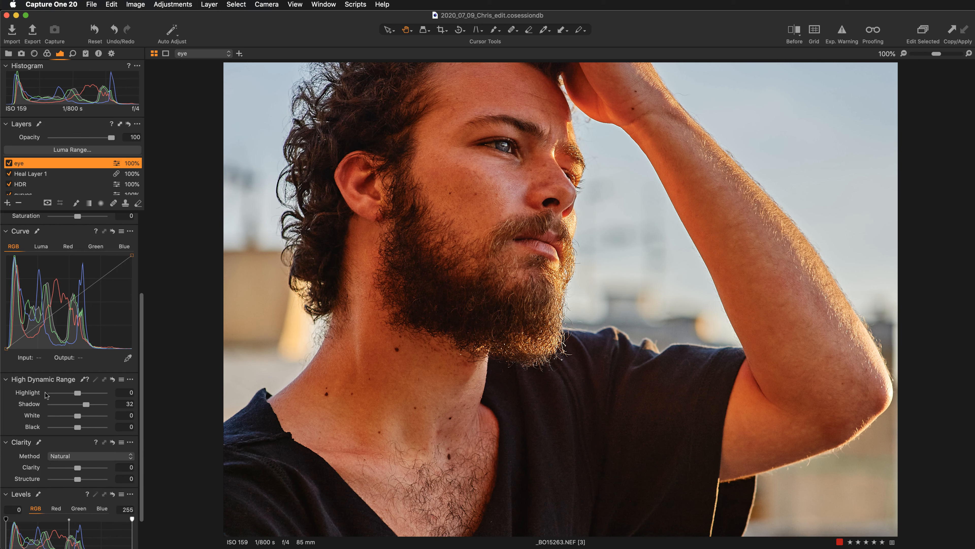
pyautogui.click(92, 456)
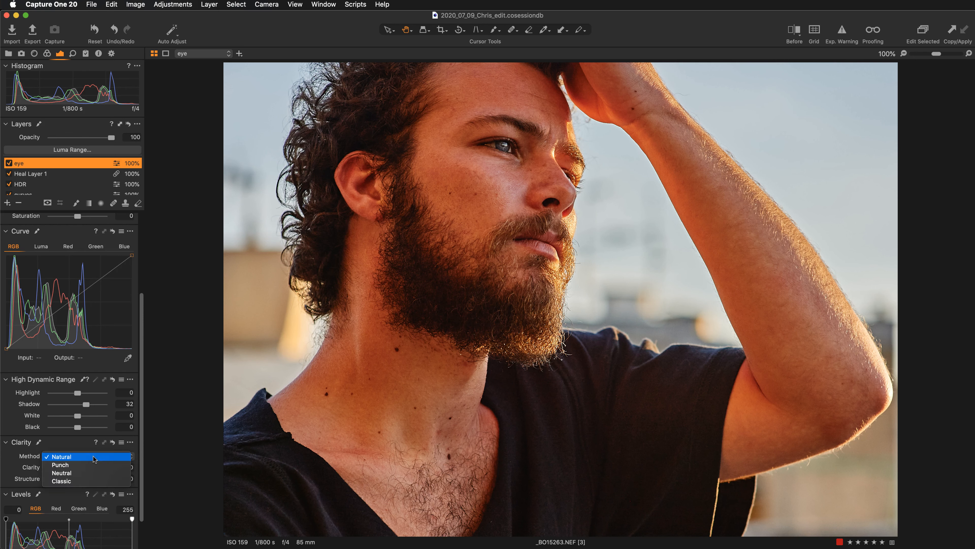
pyautogui.click(98, 465)
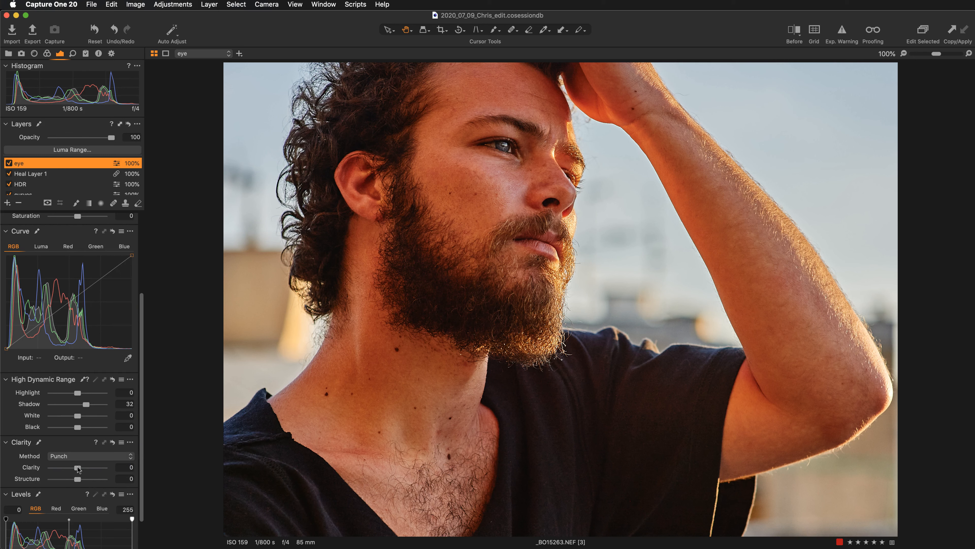
pyautogui.moveTo(78, 468); pyautogui.dragTo(88, 467)
pyautogui.moveTo(86, 404); pyautogui.dragTo(93, 404)
# Step: Compare the eye with the eye layer hidden and shown, at 100% and at 300%
pyautogui.click(9, 163)
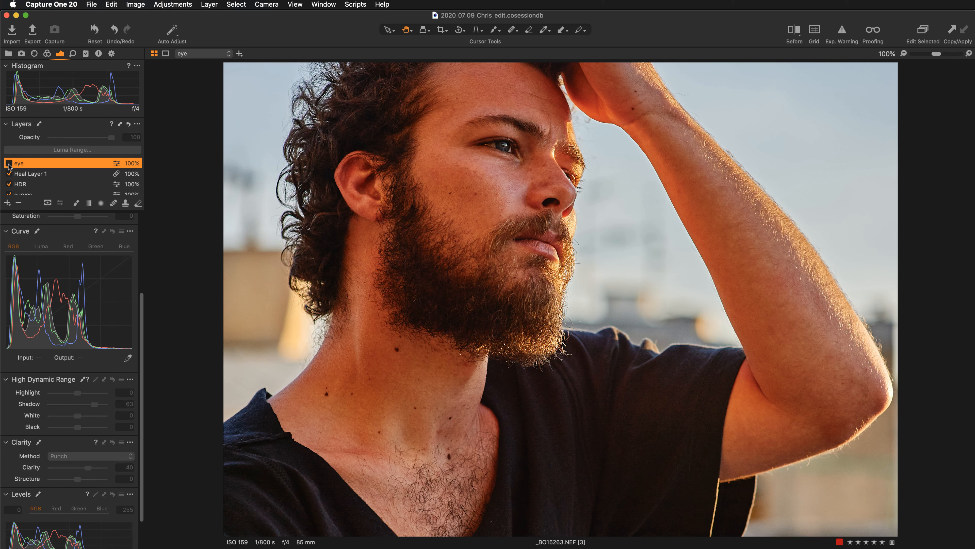
pyautogui.click(8, 163)
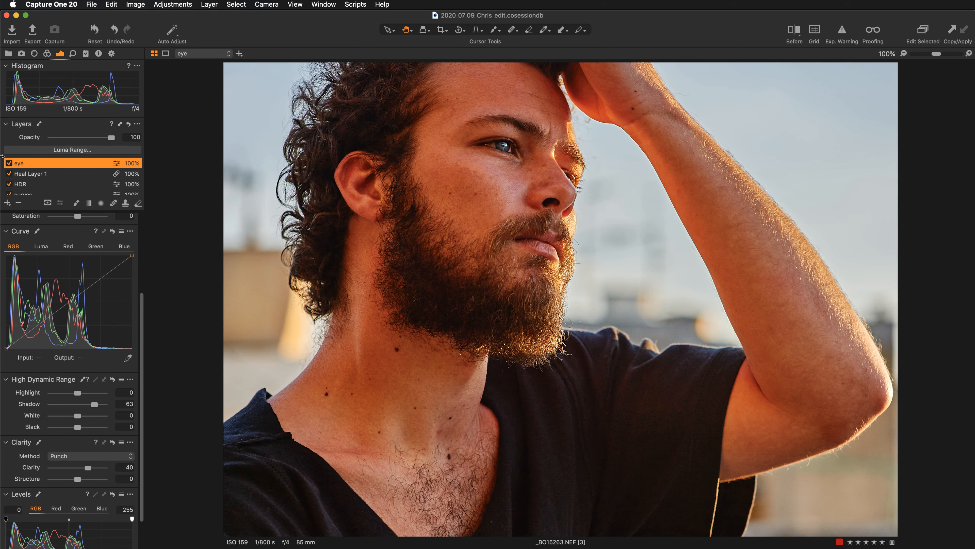
pyautogui.press('super+equal')
pyautogui.press('super+equal')
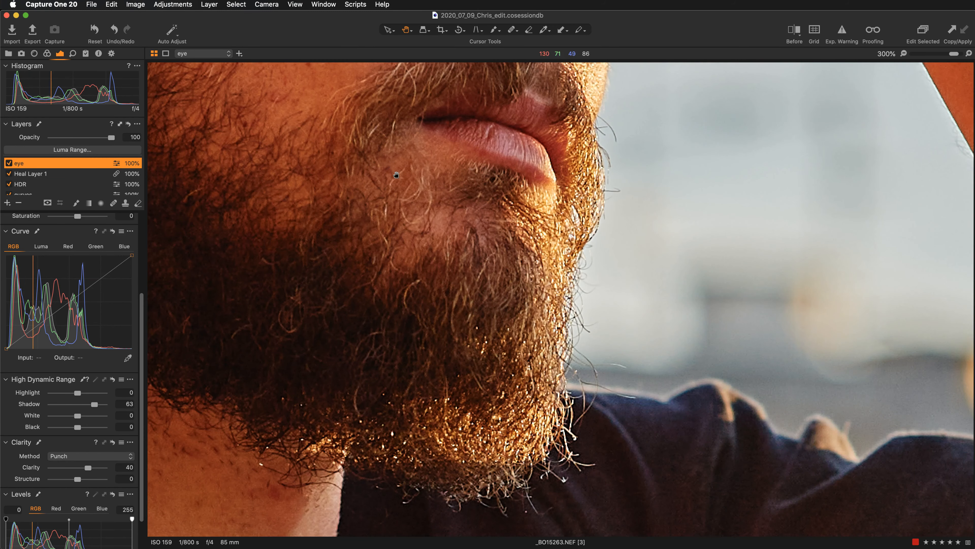
pyautogui.scroll(10, 397, 175)
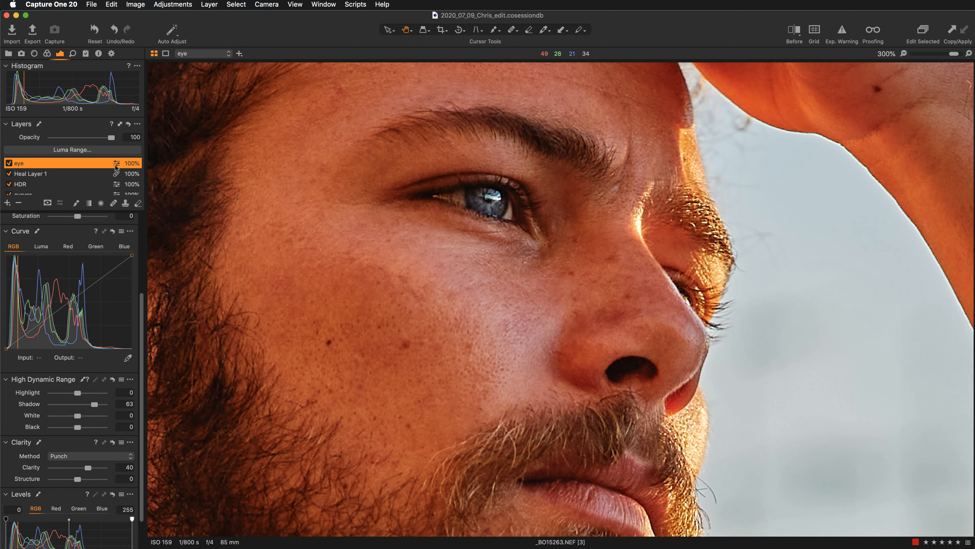
pyautogui.click(8, 163)
pyautogui.click(9, 163)
pyautogui.moveTo(384, 379); pyautogui.dragTo(322, 333)
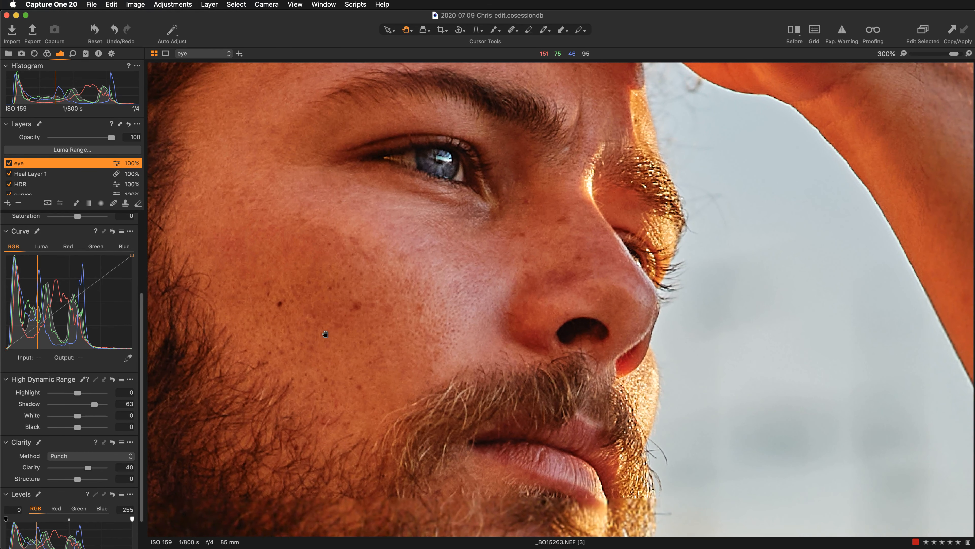
# Step: Try shifting the eye layer's midtones toward blue in Color Balance, and reset the midtone tint
pyautogui.click(48, 54)
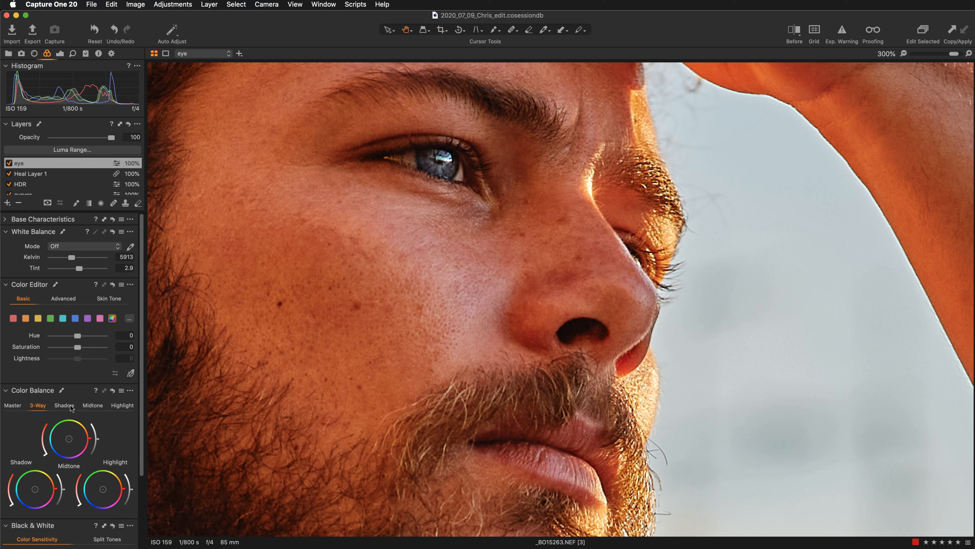
pyautogui.click(88, 406)
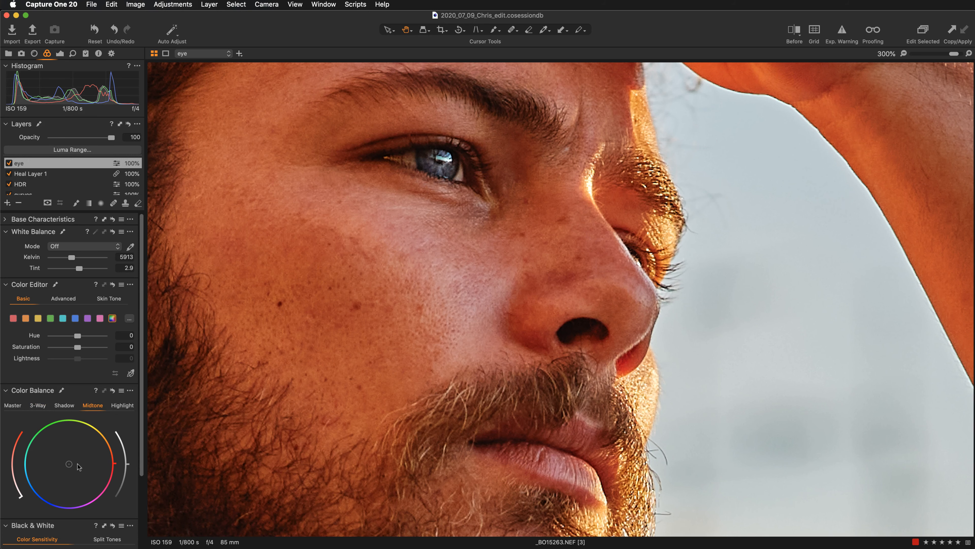
pyautogui.moveTo(70, 466); pyautogui.dragTo(47, 471)
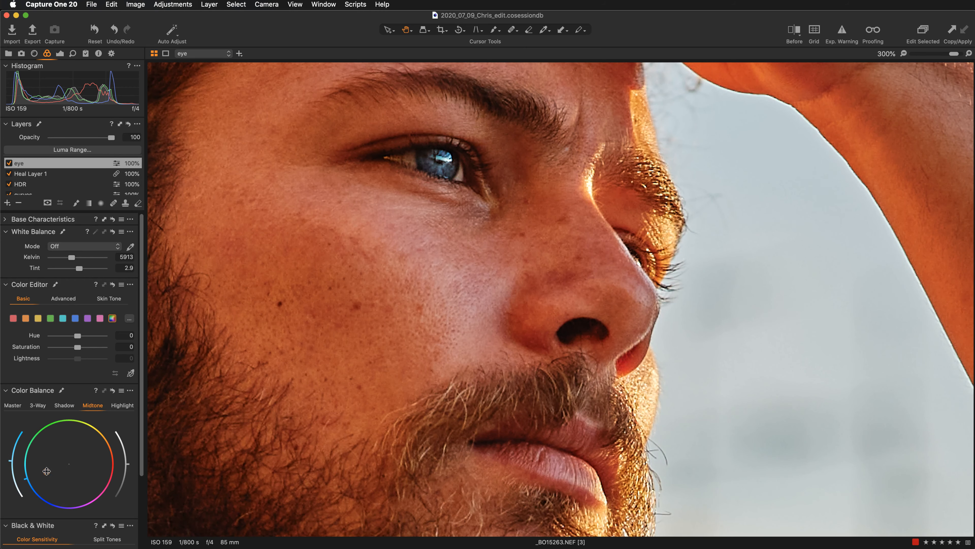
pyautogui.doubleClick(46, 472)
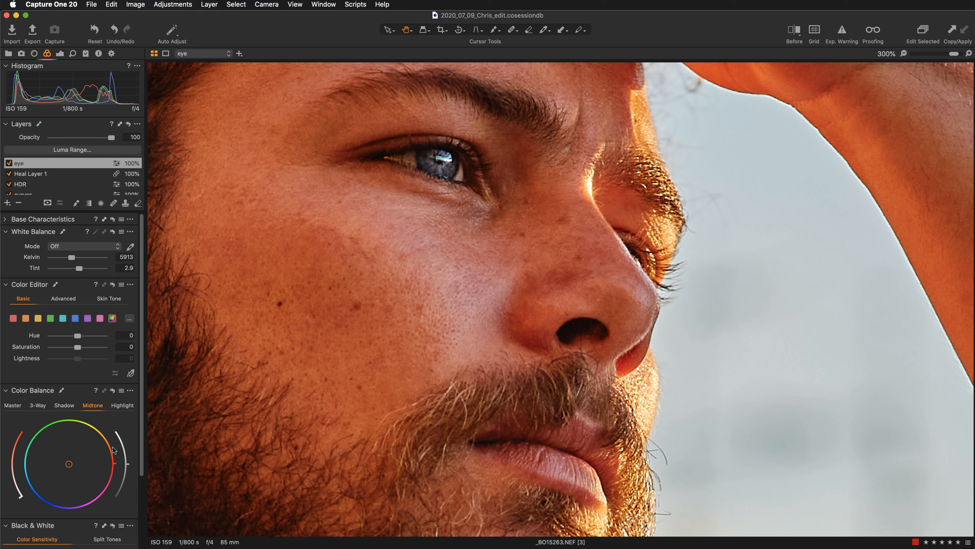
pyautogui.press('super+minus')
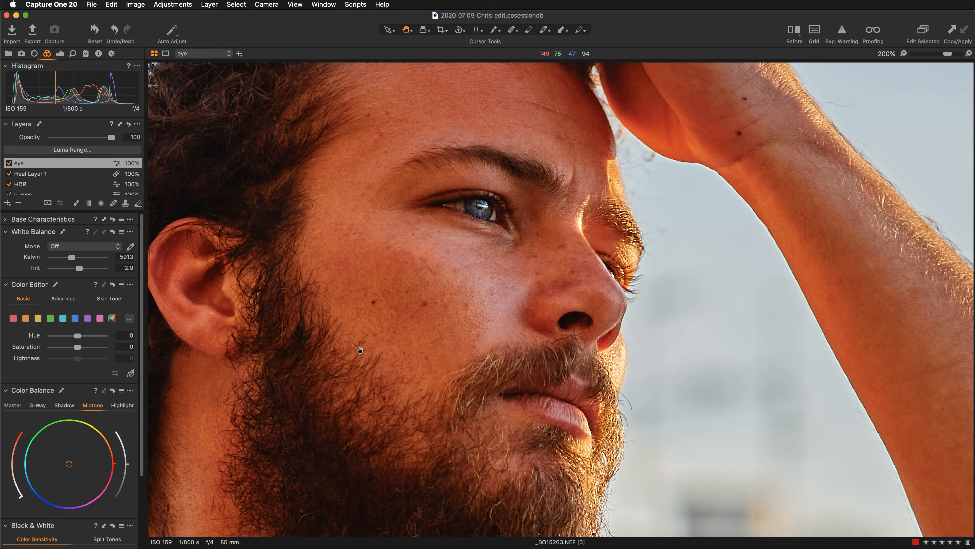
pyautogui.moveTo(369, 361); pyautogui.dragTo(427, 336)
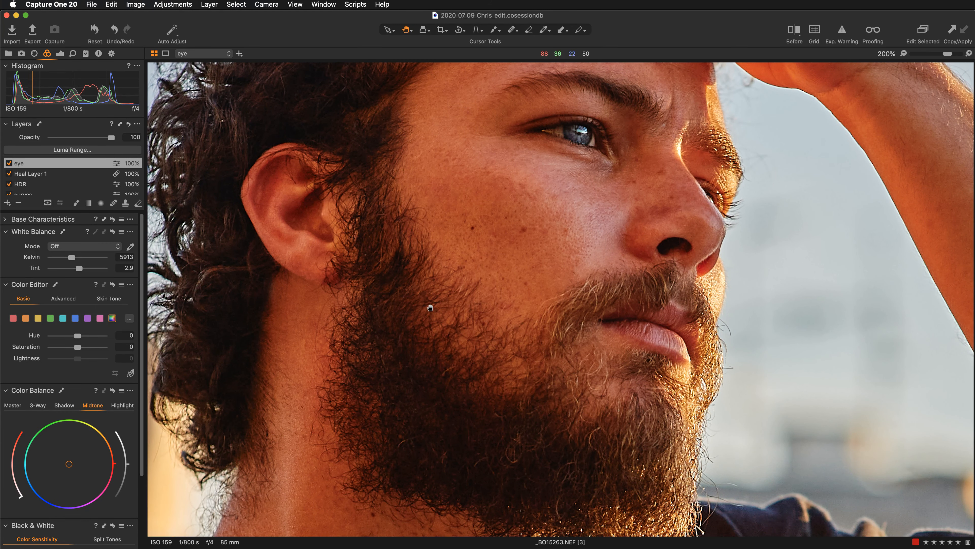
pyautogui.press('super+minus')
pyautogui.press('super+minus')
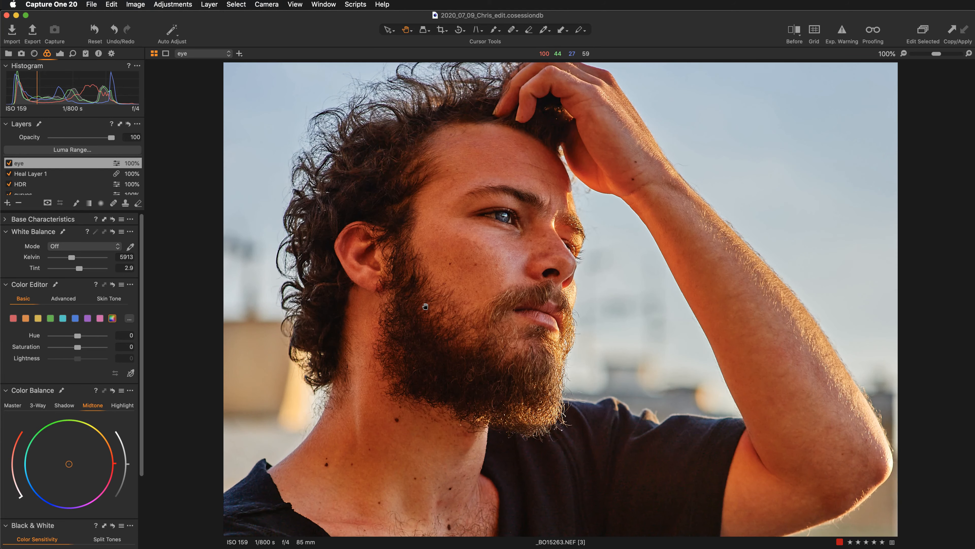
# Step: Add a new filled adjustment layer above the eye layer and name it "color grading"
pyautogui.scroll(-5, 498, 322)
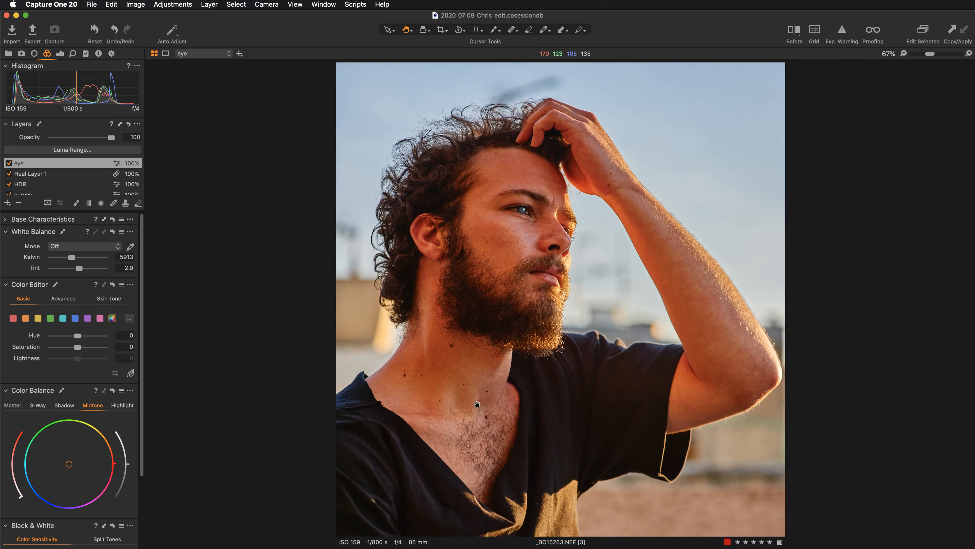
pyautogui.scroll(4, 497, 322)
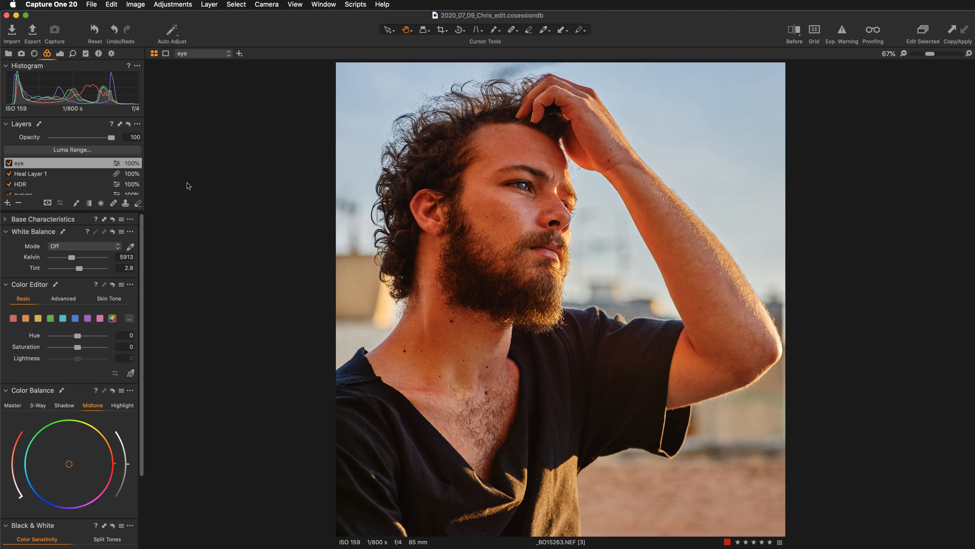
pyautogui.click(7, 204)
pyautogui.click(38, 215)
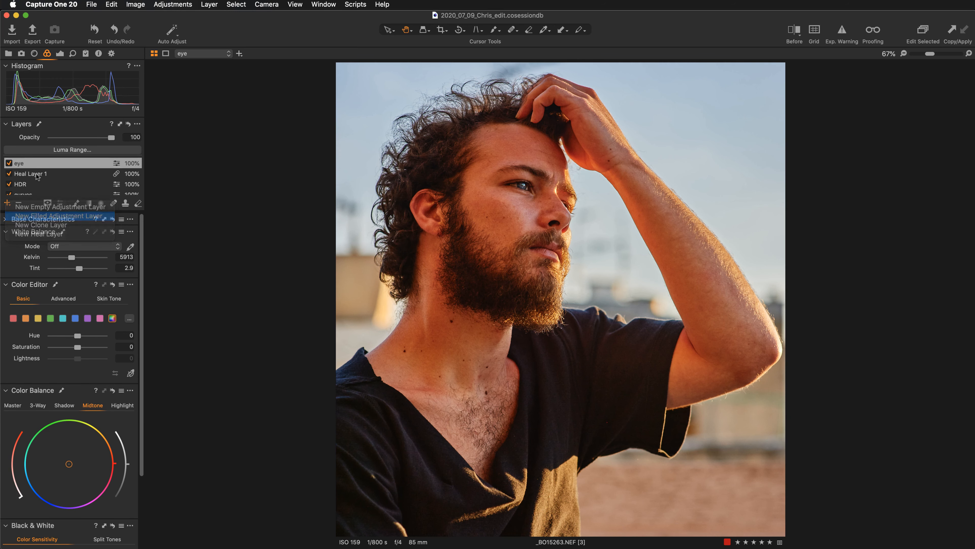
pyautogui.write('c')
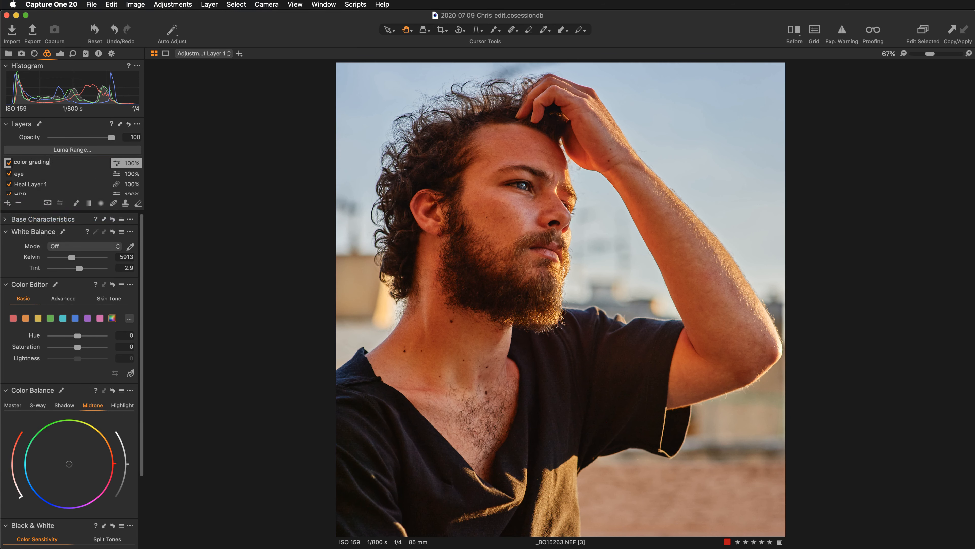
pyautogui.write('olor grading')
pyautogui.press('Return')
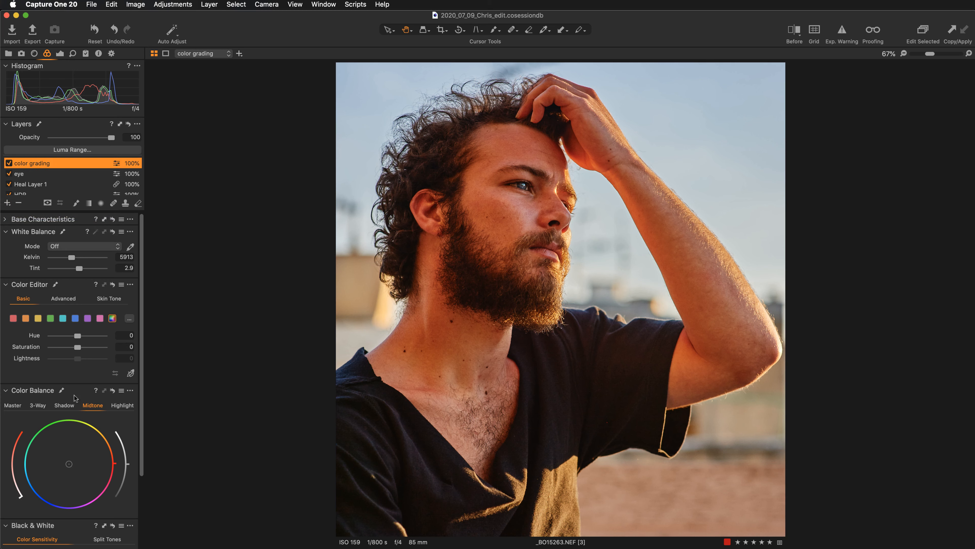
# Step: Detach the Color Balance tool as a floating panel, enlarge it and place it beside the man's face, over his raised arm
pyautogui.moveTo(77, 397); pyautogui.dragTo(248, 230)
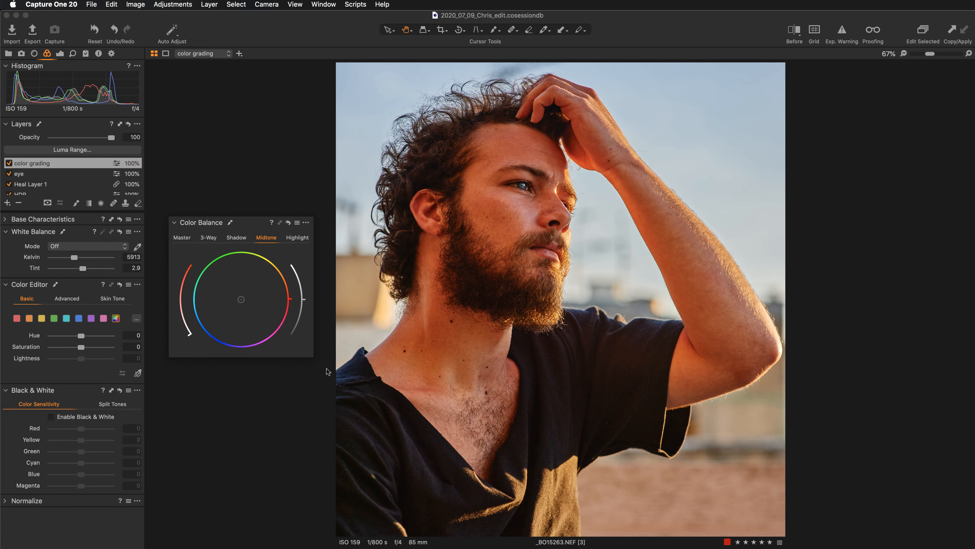
pyautogui.moveTo(311, 356); pyautogui.dragTo(352, 421)
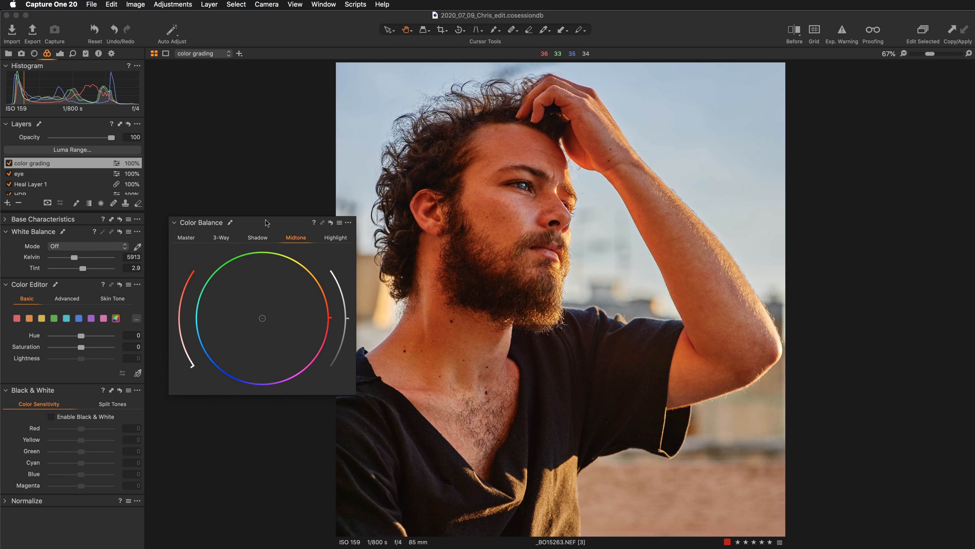
pyautogui.moveTo(268, 222); pyautogui.dragTo(835, 226)
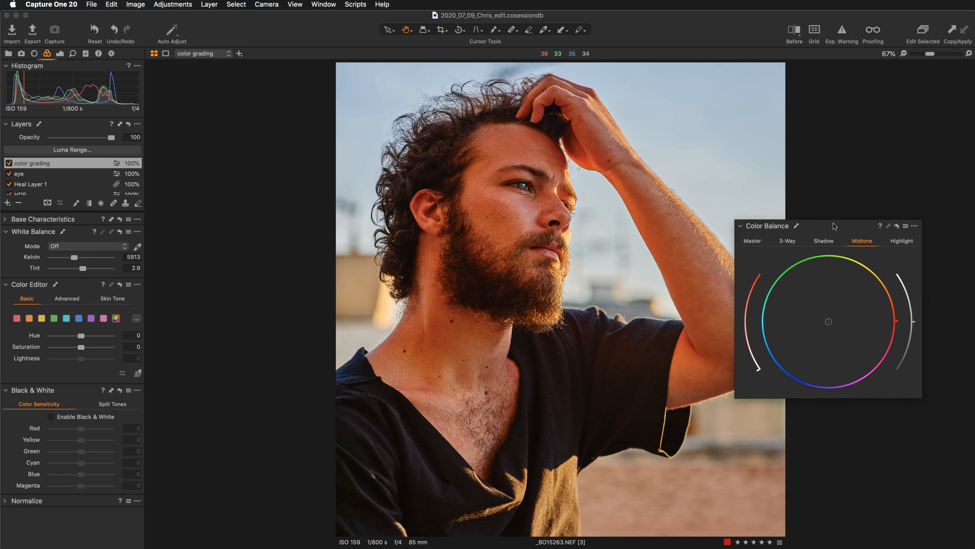
# Step: Shift the Color Balance master tint slightly toward yellow-orange and compare the portrait with the color grading layer off and on
pyautogui.click(754, 242)
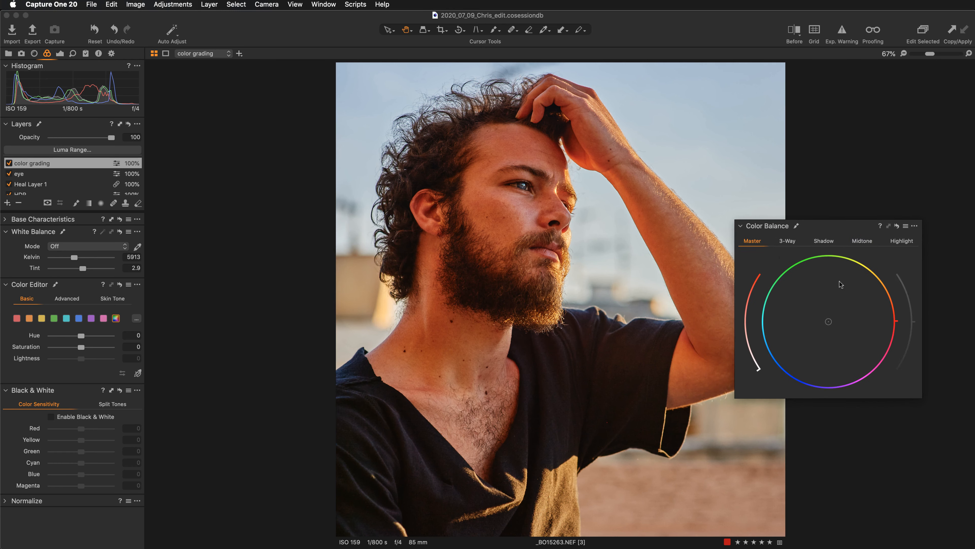
pyautogui.click(829, 322)
pyautogui.moveTo(829, 322); pyautogui.dragTo(846, 312)
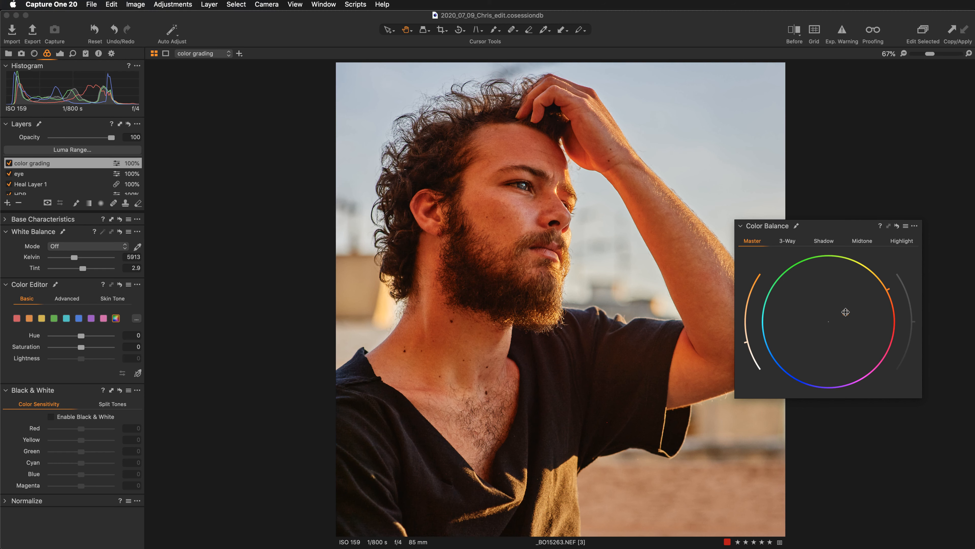
pyautogui.moveTo(846, 312); pyautogui.dragTo(842, 311)
pyautogui.click(8, 163)
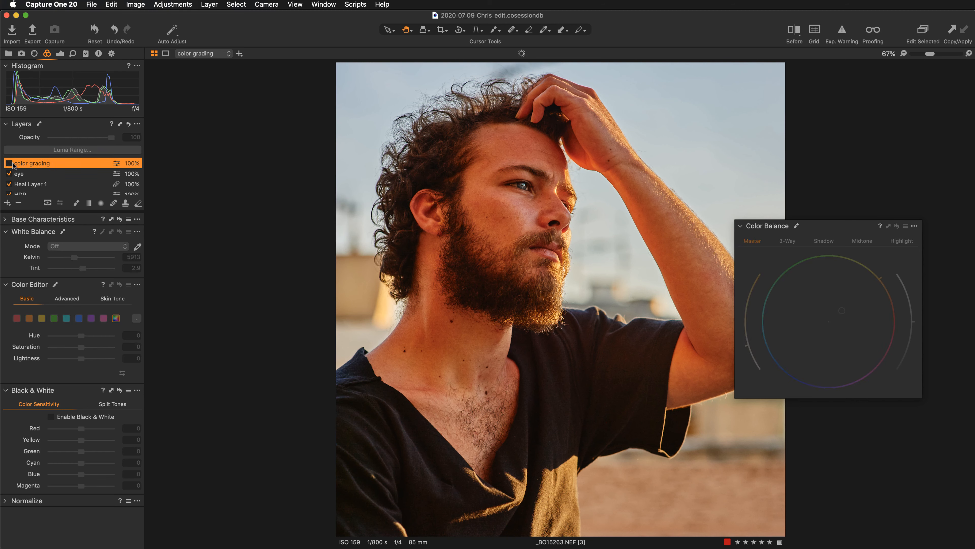
pyautogui.doubleClick(16, 166)
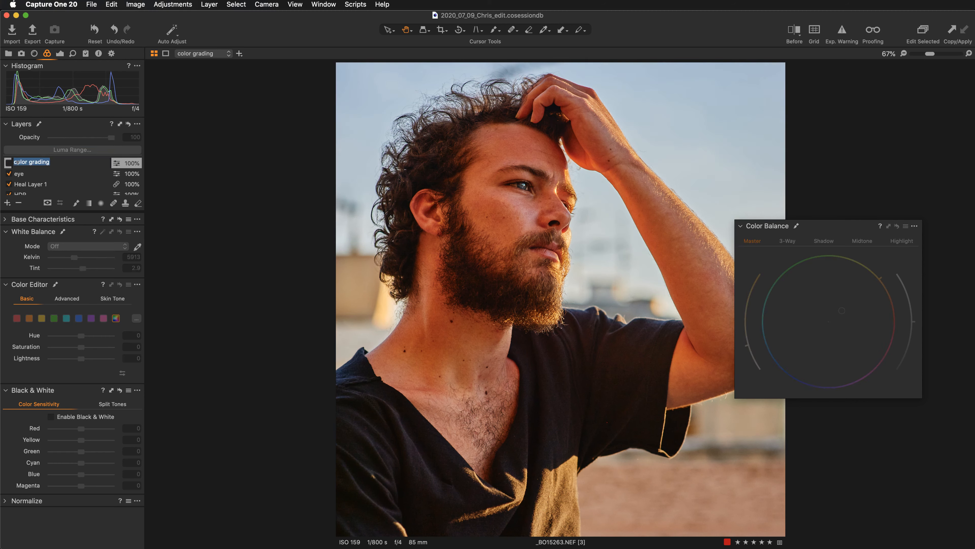
pyautogui.click(8, 163)
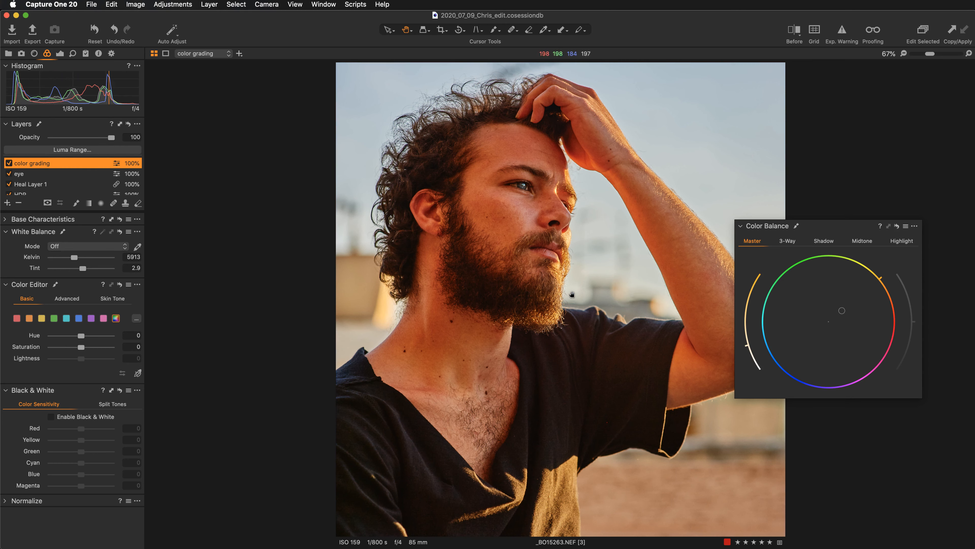
# Step: Tint the Color Balance midtones toward orange, try the extreme saturation before settling on a subtle amount, and fine-tune midtone lightness at 100% view
pyautogui.click(860, 242)
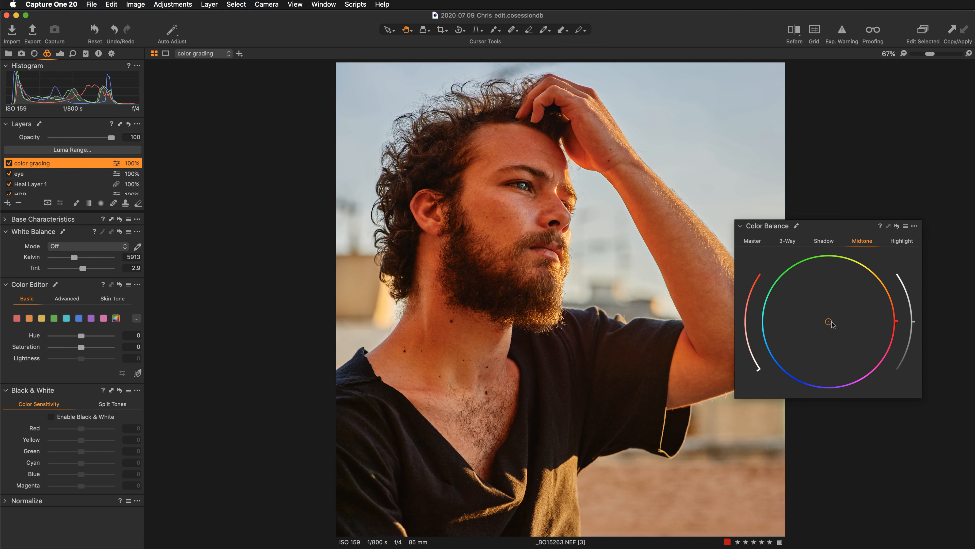
pyautogui.moveTo(830, 322); pyautogui.dragTo(837, 316)
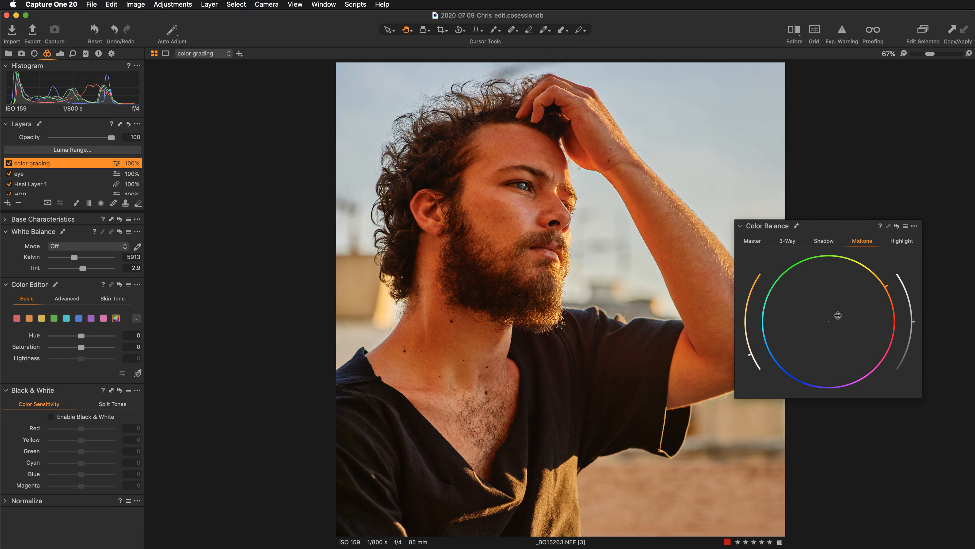
pyautogui.moveTo(838, 316); pyautogui.dragTo(837, 314)
pyautogui.moveTo(751, 358); pyautogui.dragTo(772, 285)
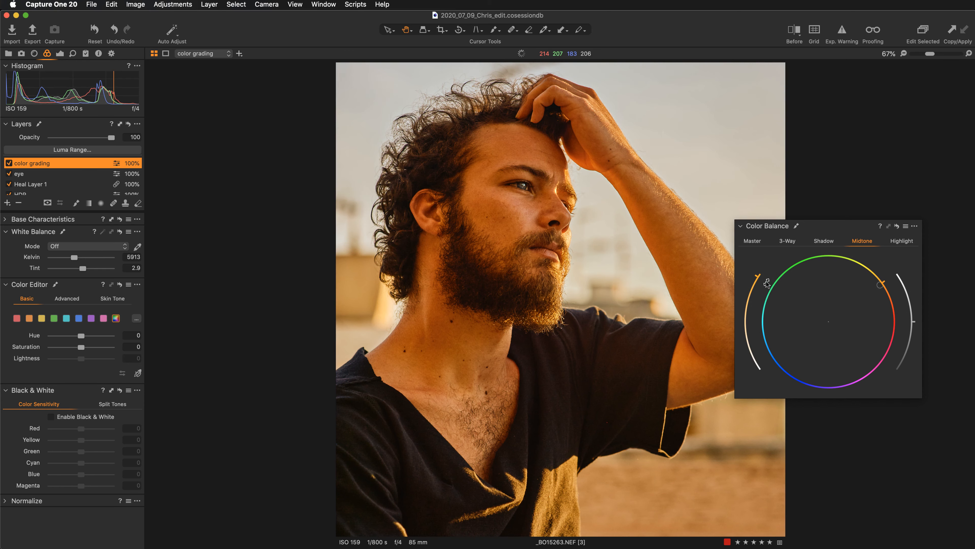
pyautogui.moveTo(767, 283); pyautogui.dragTo(751, 350)
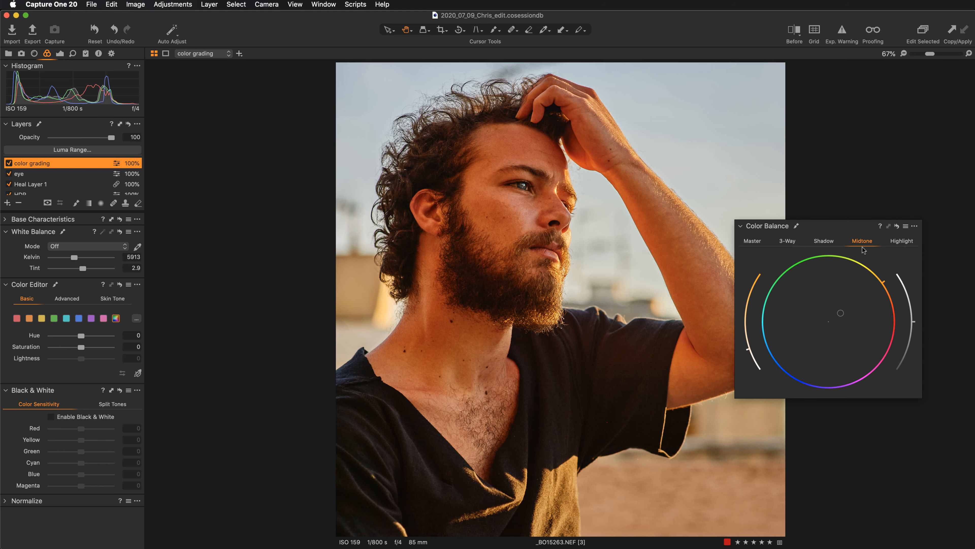
pyautogui.moveTo(914, 324)
pyautogui.mouseDown()
pyautogui.moveTo(908, 285)
pyautogui.moveTo(920, 328)
pyautogui.mouseUp()
pyautogui.press('z')
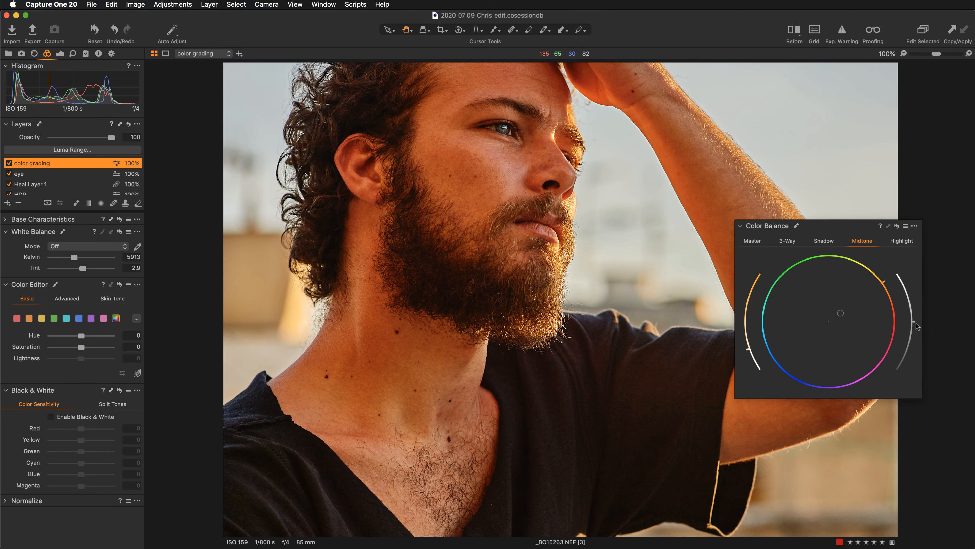
pyautogui.moveTo(912, 321); pyautogui.dragTo(915, 324)
# Step: Tint the Color Balance shadows subtly toward pinkish red and raise the shadow lightness slightly
pyautogui.click(824, 242)
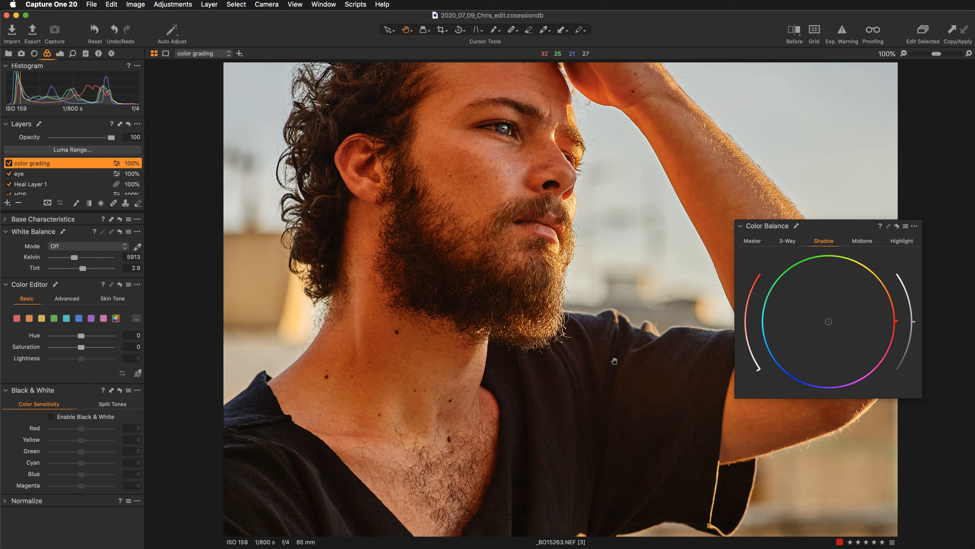
pyautogui.moveTo(614, 361); pyautogui.dragTo(566, 410)
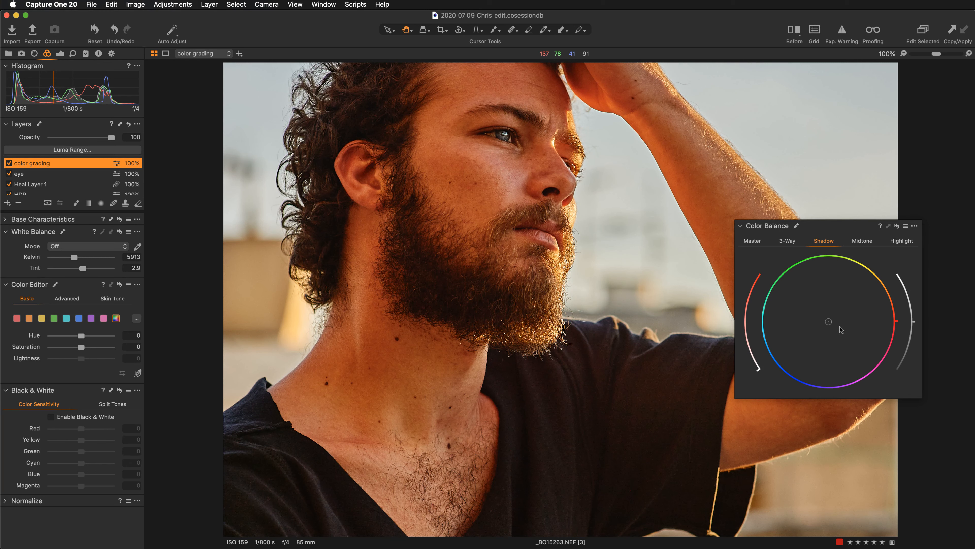
pyautogui.moveTo(829, 322); pyautogui.dragTo(841, 328)
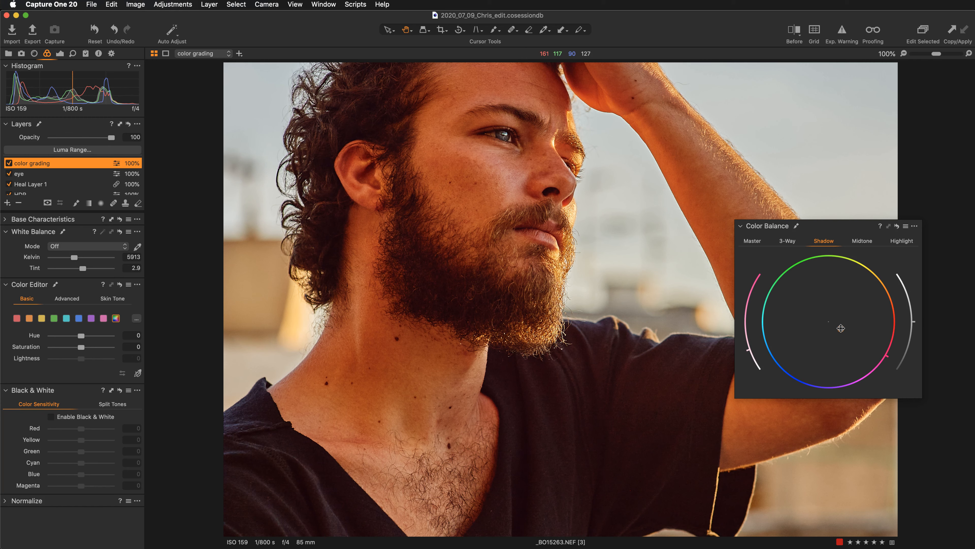
pyautogui.moveTo(840, 328)
pyautogui.mouseDown()
pyautogui.moveTo(816, 328)
pyautogui.moveTo(840, 325)
pyautogui.mouseUp()
pyautogui.moveTo(914, 322)
pyautogui.mouseDown()
pyautogui.moveTo(917, 310)
pyautogui.moveTo(920, 320)
pyautogui.mouseUp()
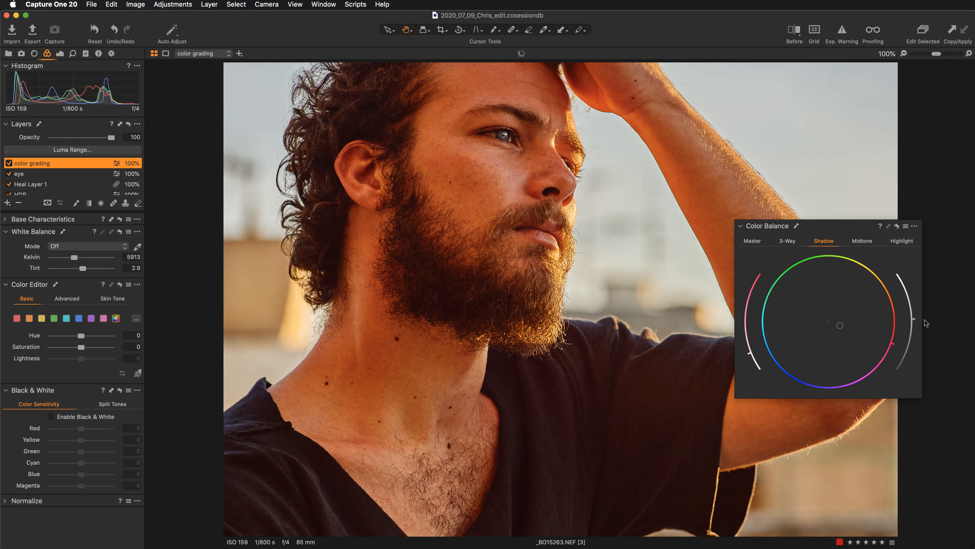
# Step: Tint the Color Balance highlights very slightly toward blue and compare the portrait with the color grading layer off and on
pyautogui.click(903, 245)
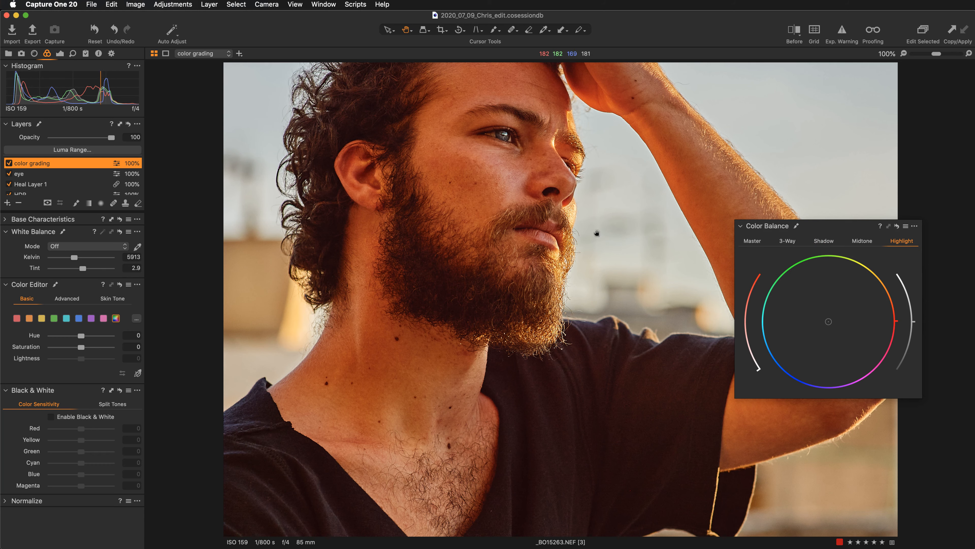
pyautogui.moveTo(533, 232); pyautogui.dragTo(528, 274)
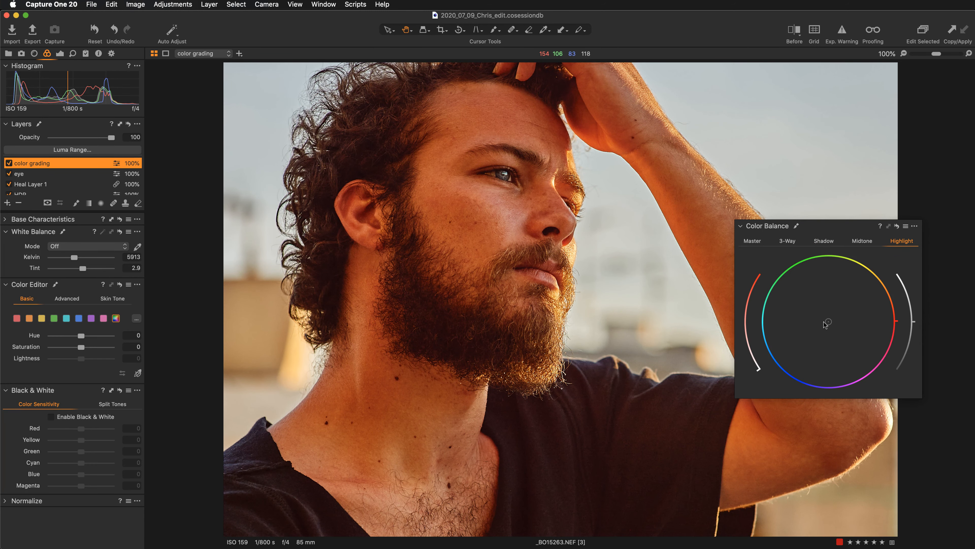
pyautogui.moveTo(826, 323); pyautogui.dragTo(823, 323)
pyautogui.click(8, 163)
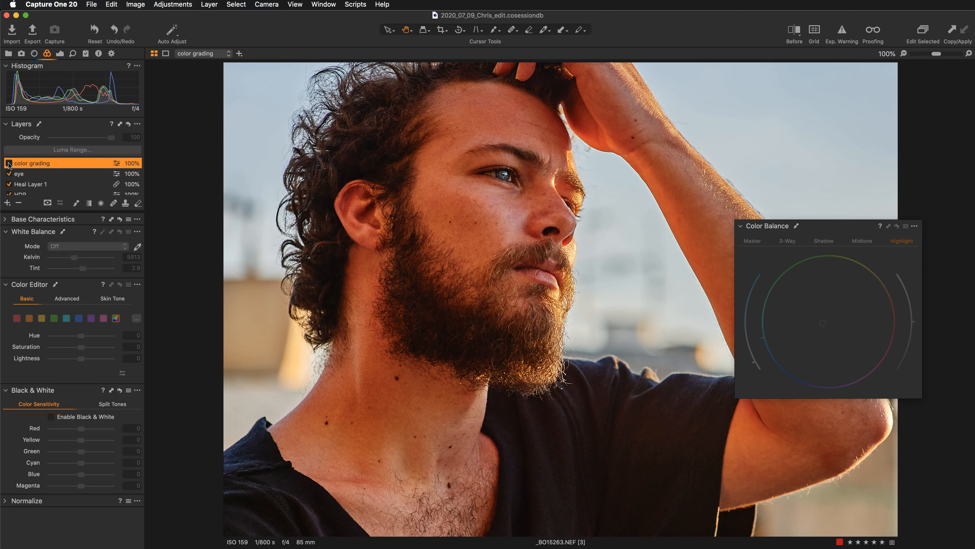
pyautogui.click(8, 162)
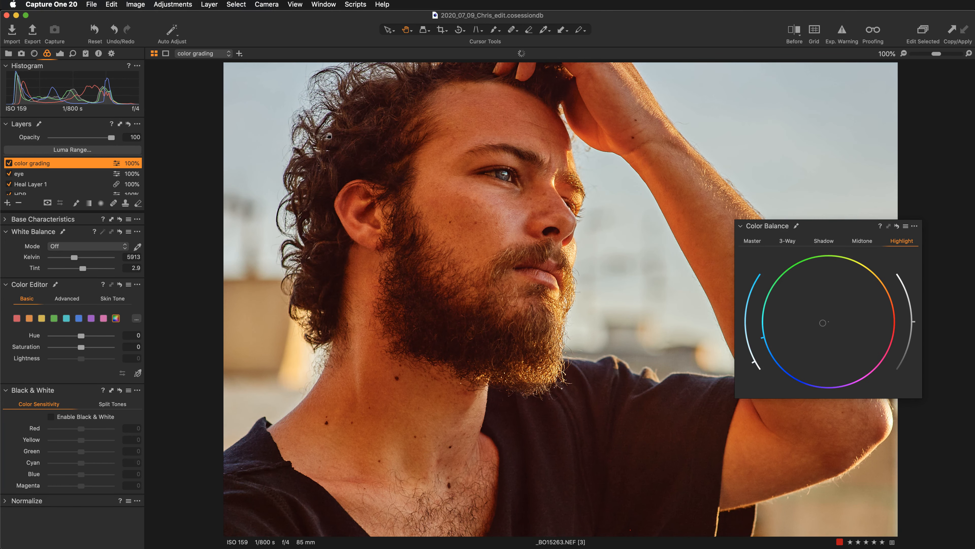
# Step: Fit the whole photo in the viewer and move the floating Color Balance tool clear of the portrait
pyautogui.moveTo(830, 230); pyautogui.dragTo(813, 265)
pyautogui.press('super+0')
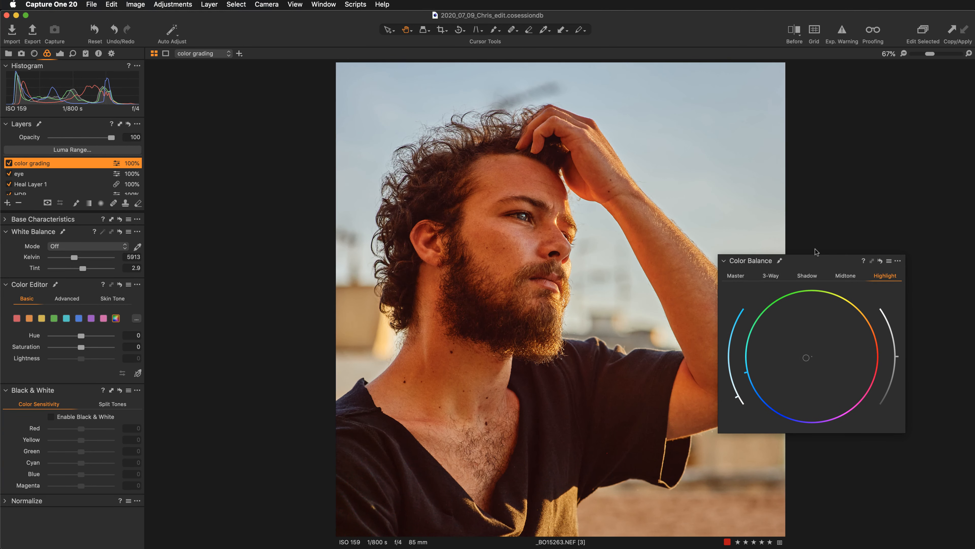
pyautogui.moveTo(808, 262); pyautogui.dragTo(834, 253)
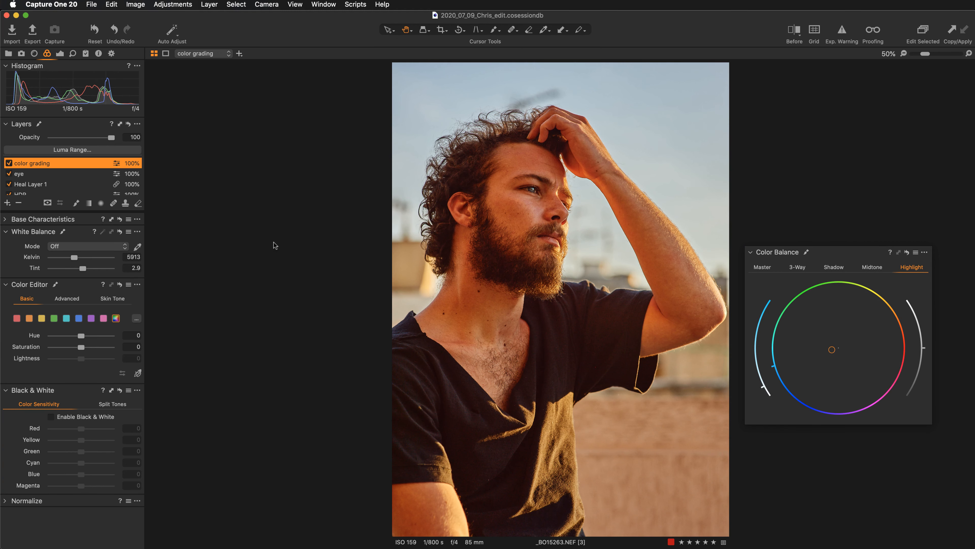
# Step: Detach the Curve tool from the exposure tools as a floating panel, enlarge it and place it beside the portrait
pyautogui.click(61, 54)
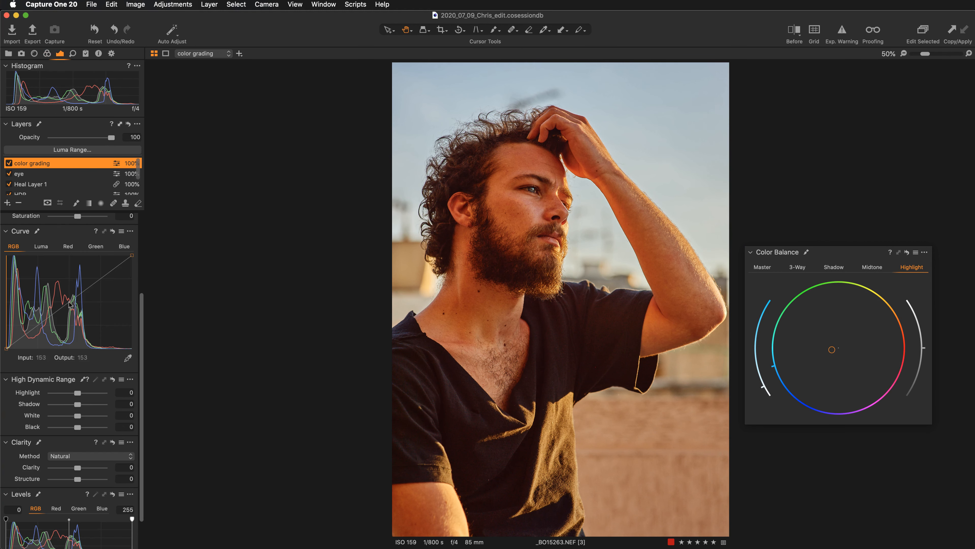
pyautogui.scroll(-2, 142, 431)
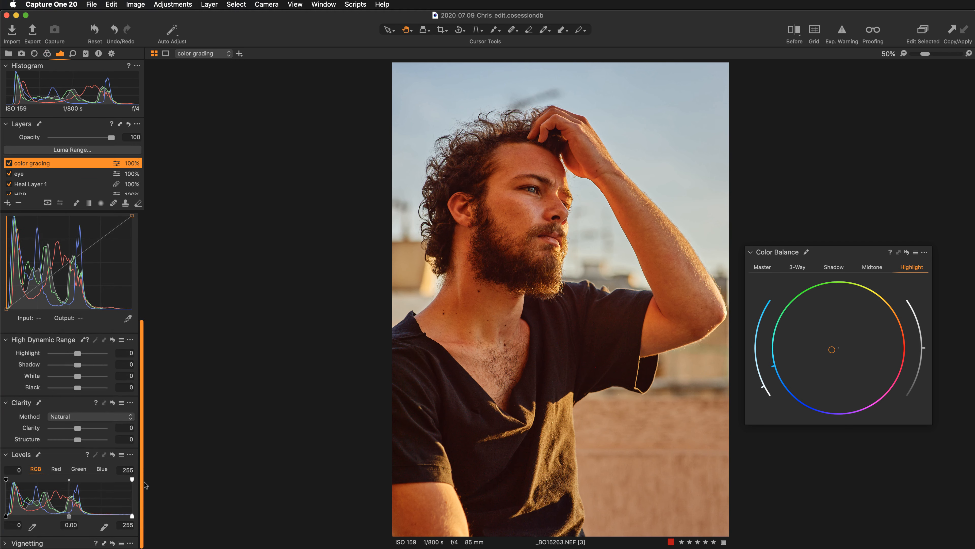
pyautogui.scroll(4, 144, 454)
pyautogui.moveTo(66, 265); pyautogui.dragTo(235, 102)
pyautogui.moveTo(331, 309); pyautogui.dragTo(471, 323)
pyautogui.moveTo(271, 102); pyautogui.dragTo(217, 233)
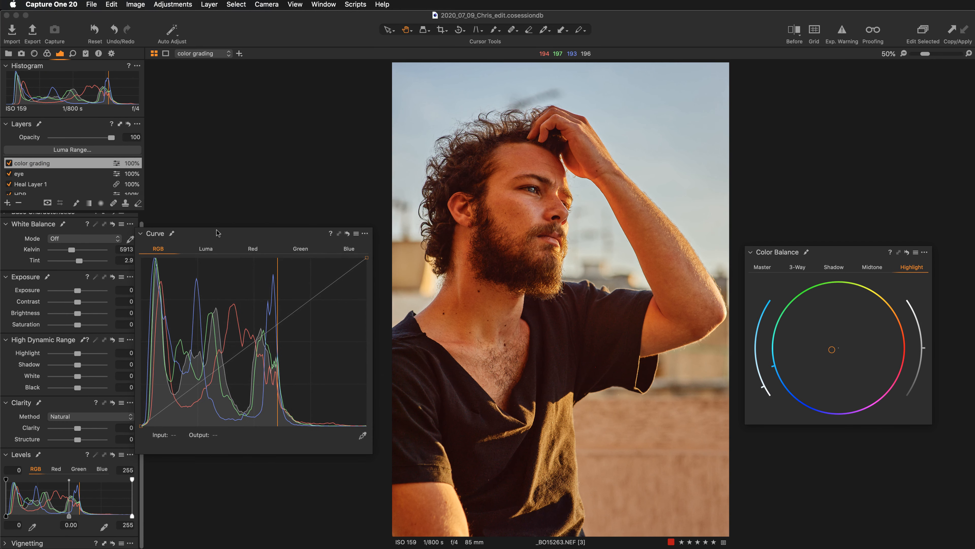
# Step: On the Blue channel curve, raise a point in the brighter tones and hold the darker tones with a point at input 91, output 94
pyautogui.click(348, 250)
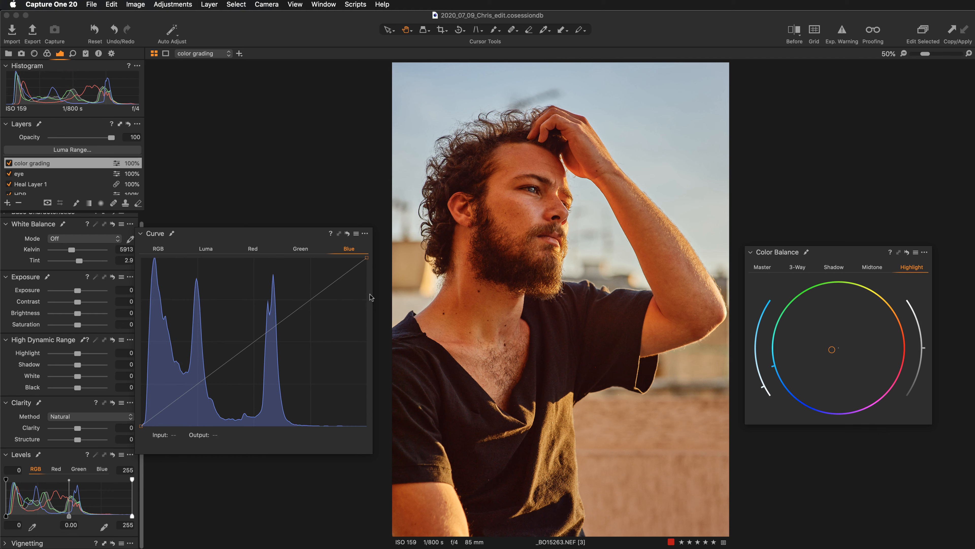
pyautogui.click(296, 310)
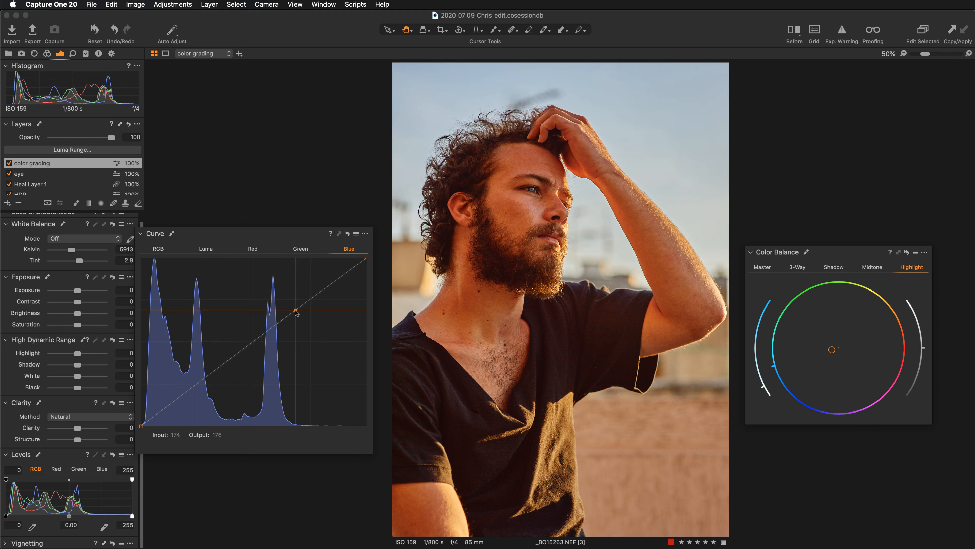
pyautogui.moveTo(295, 310); pyautogui.dragTo(292, 309)
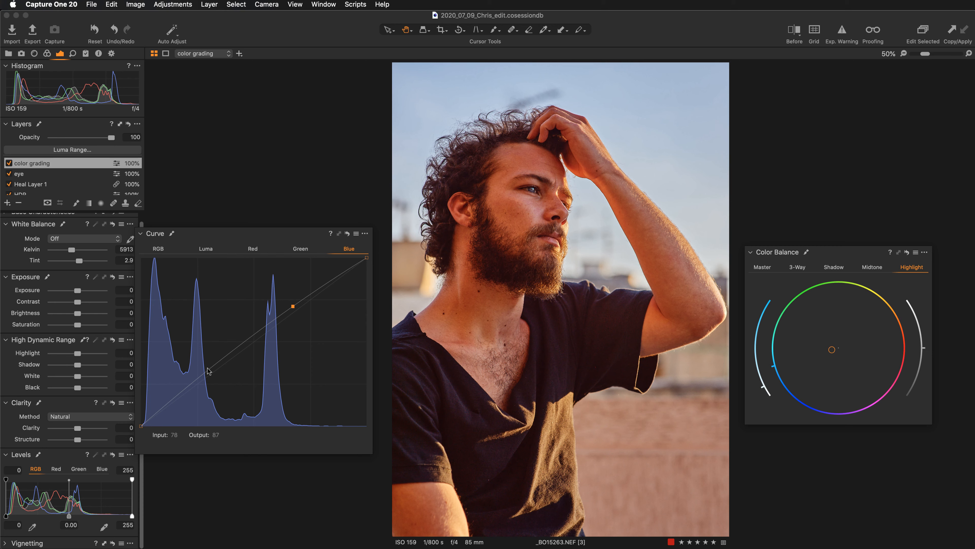
pyautogui.moveTo(208, 370); pyautogui.dragTo(223, 363)
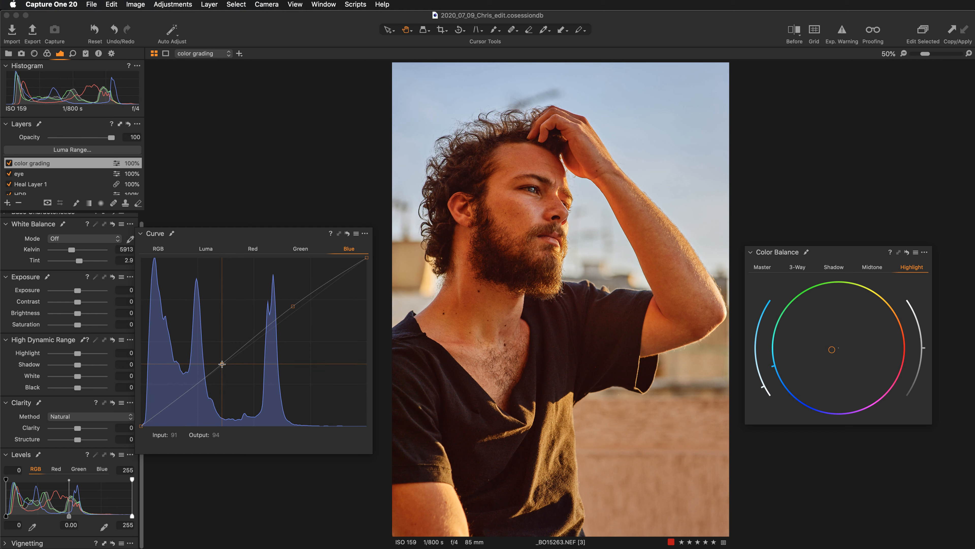
# Step: Fine-tune the Blue channel curve by nudging the darker-tone point slightly down and raising the brighter-tone point further
pyautogui.moveTo(222, 363); pyautogui.dragTo(219, 364)
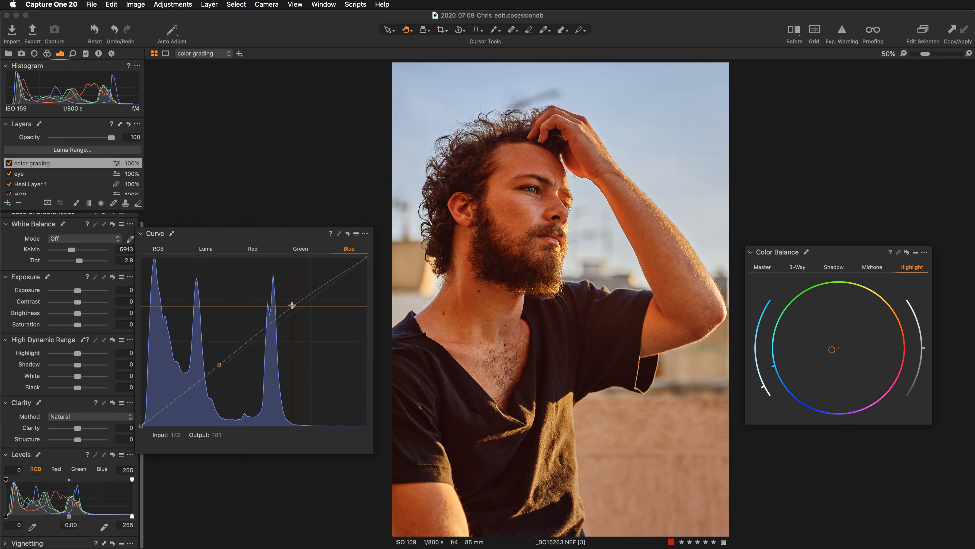
pyautogui.moveTo(292, 305); pyautogui.dragTo(292, 301)
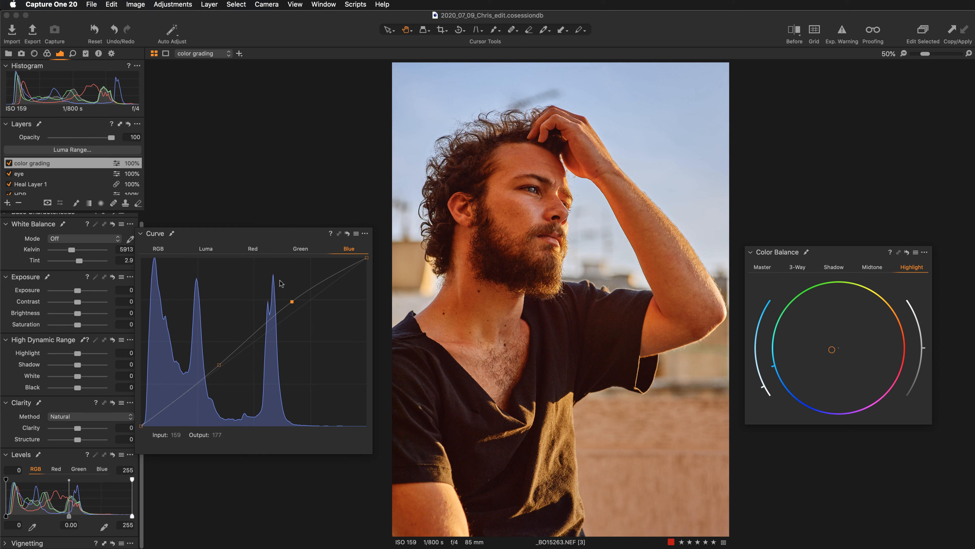
# Step: On the Red channel curve, lower a point in the brighter tones and hold the darker tones with a point at about input 75, output 71
pyautogui.click(252, 249)
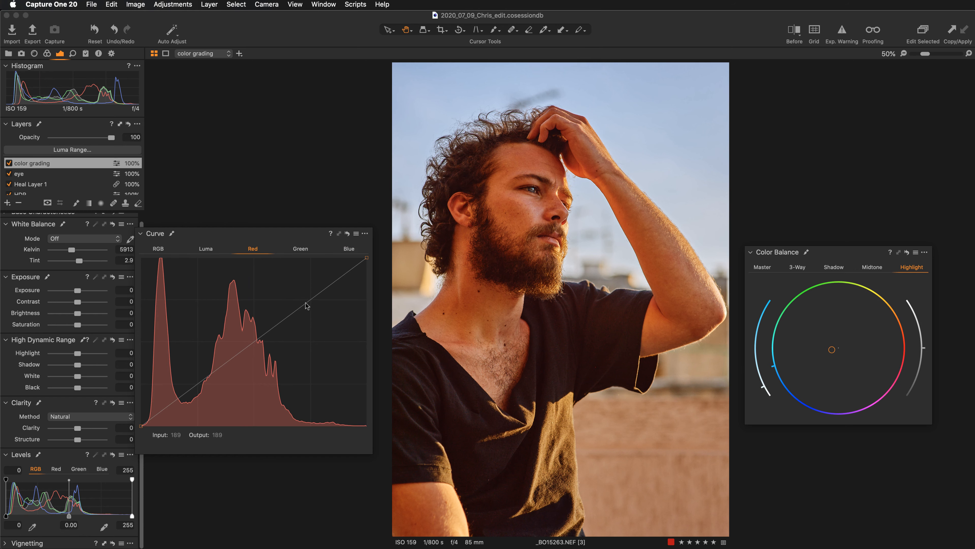
pyautogui.moveTo(301, 305); pyautogui.dragTo(305, 310)
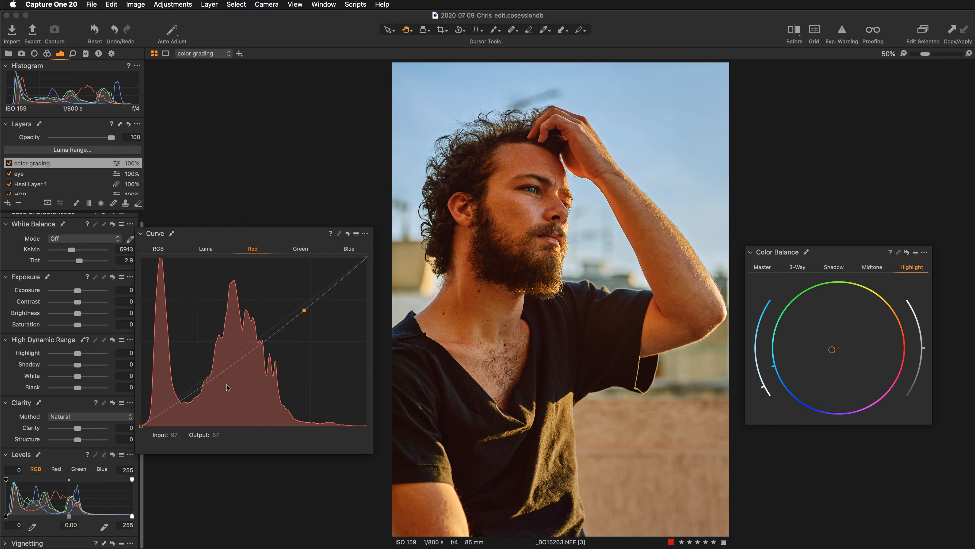
pyautogui.click(208, 382)
pyautogui.moveTo(207, 383)
pyautogui.mouseDown()
pyautogui.moveTo(209, 371)
pyautogui.moveTo(216, 383)
pyautogui.moveTo(207, 379)
pyautogui.mouseUp()
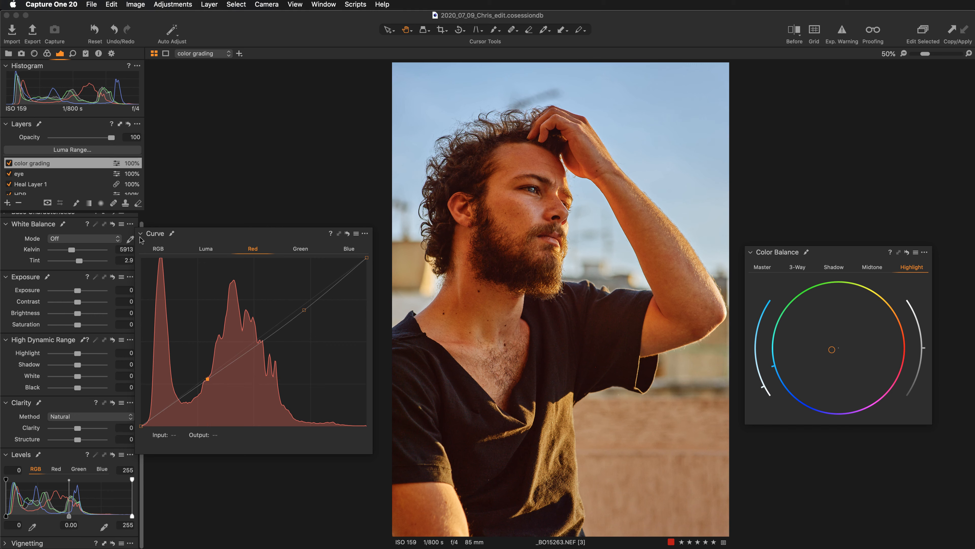
# Step: Enlarge the Layers tool to Medium Size and select the curves layer
pyautogui.click(137, 124)
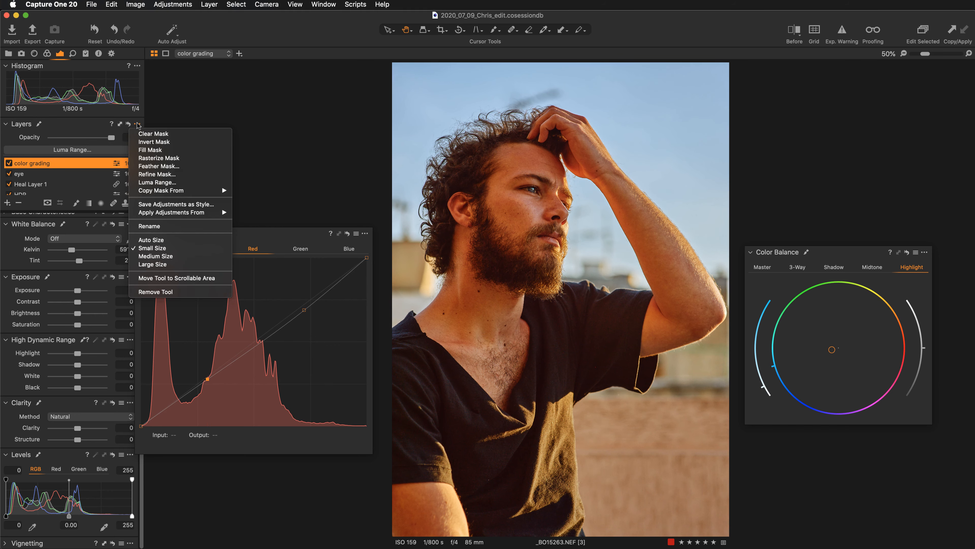
pyautogui.click(167, 257)
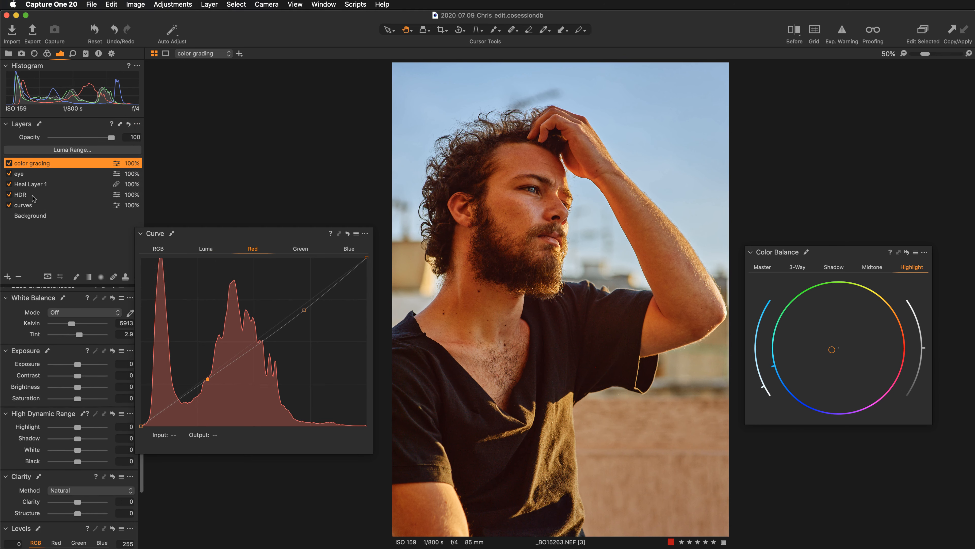
pyautogui.click(35, 205)
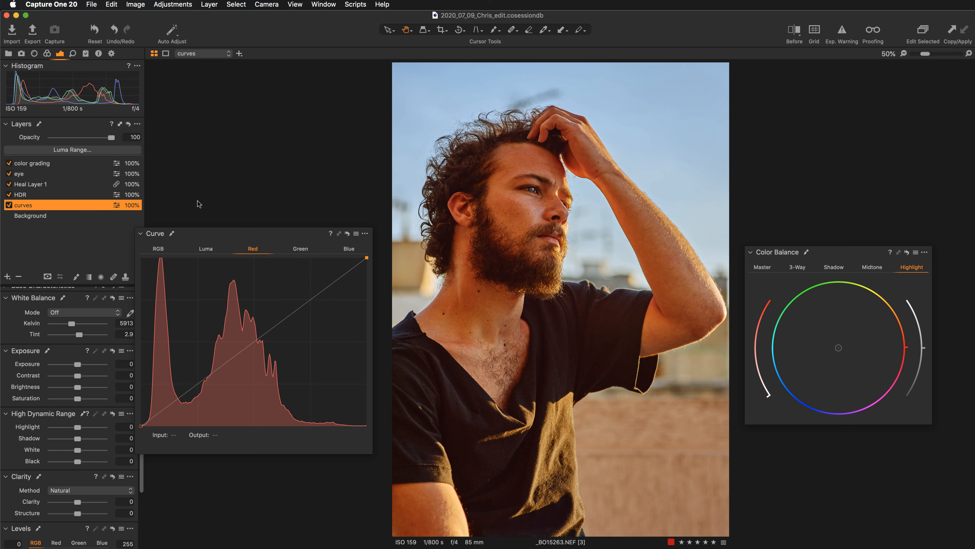
# Step: On the curves layer's RGB curve, raise the midtone point to about input 128, output 176 and adjust the darker-tone point to about input 53, output 69
pyautogui.click(158, 249)
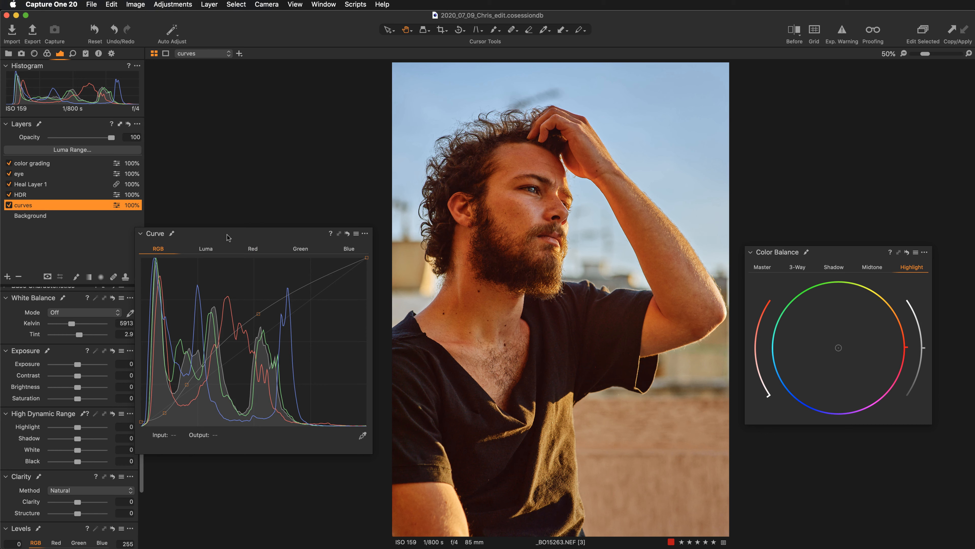
pyautogui.moveTo(226, 237); pyautogui.dragTo(223, 233)
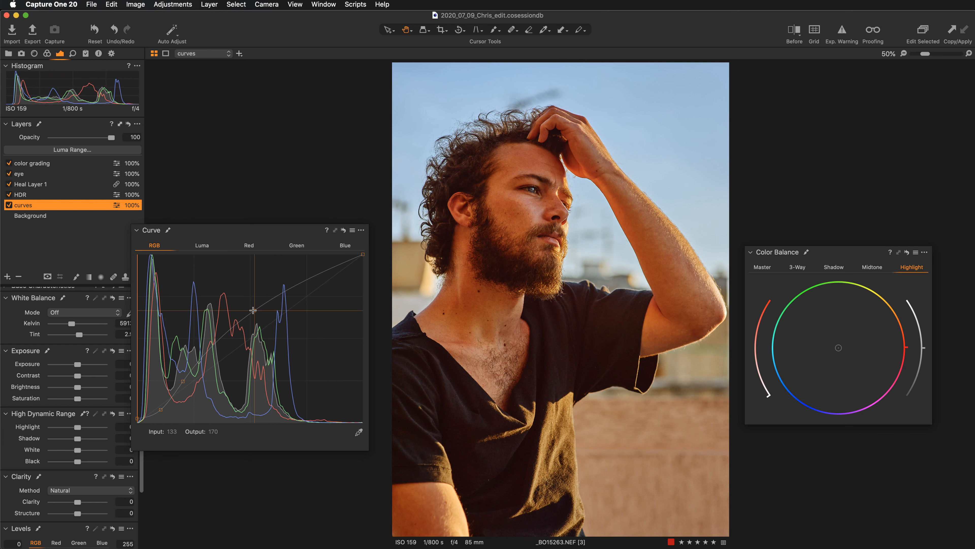
pyautogui.moveTo(252, 309); pyautogui.dragTo(250, 305)
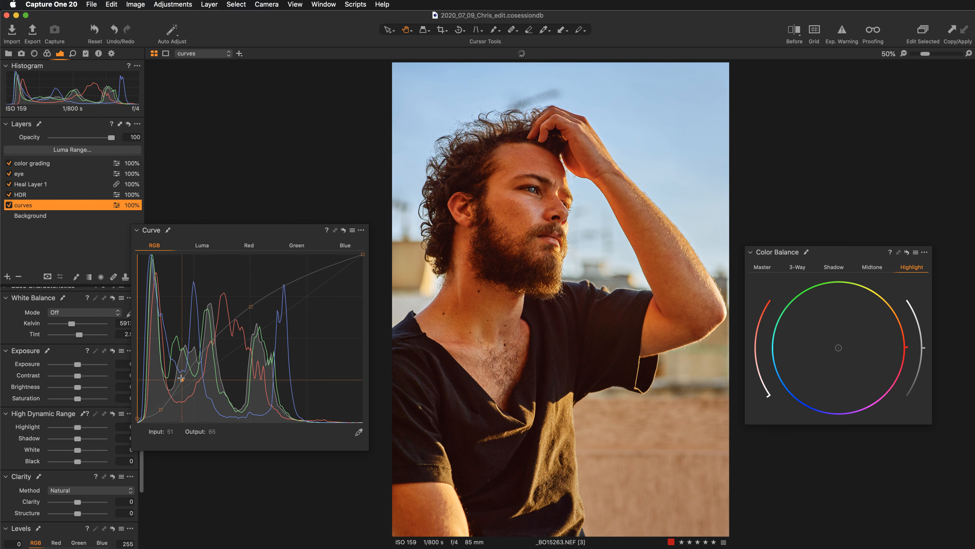
pyautogui.moveTo(181, 378); pyautogui.dragTo(182, 378)
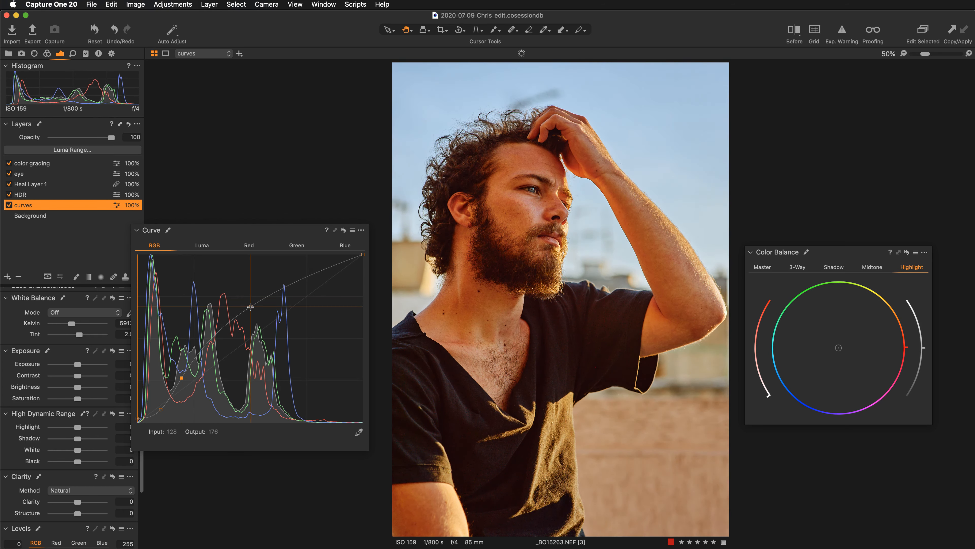
pyautogui.click(251, 307)
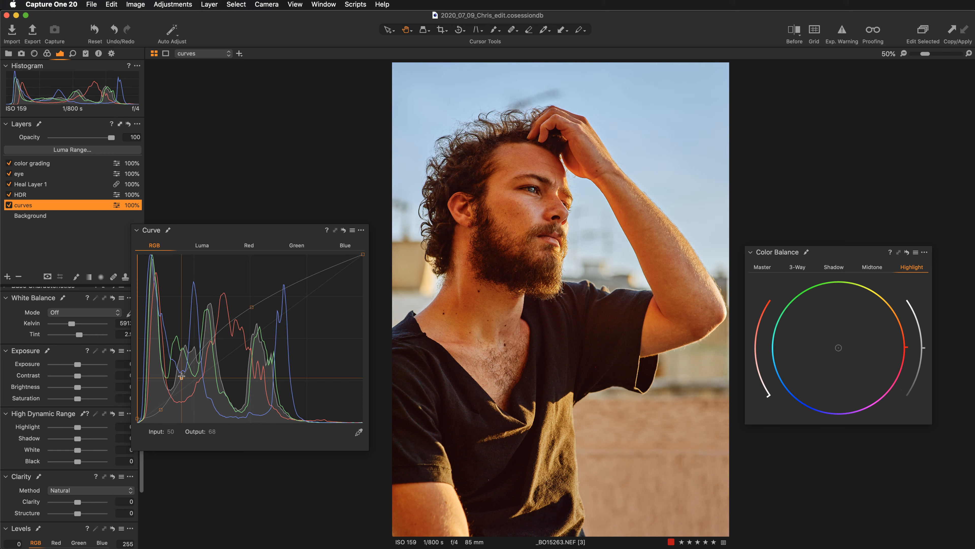
pyautogui.moveTo(182, 376); pyautogui.dragTo(185, 376)
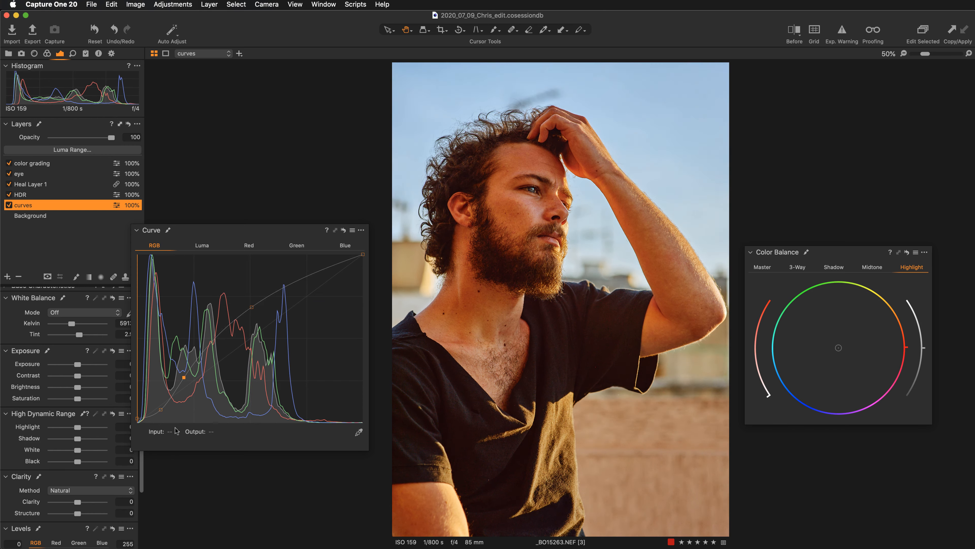
# Step: Lift the RGB curve's black point to about output 15 and raise the shadow point to about input 36, output 33 for slightly faded blacks
pyautogui.click(137, 418)
pyautogui.moveTo(137, 418); pyautogui.dragTo(138, 413)
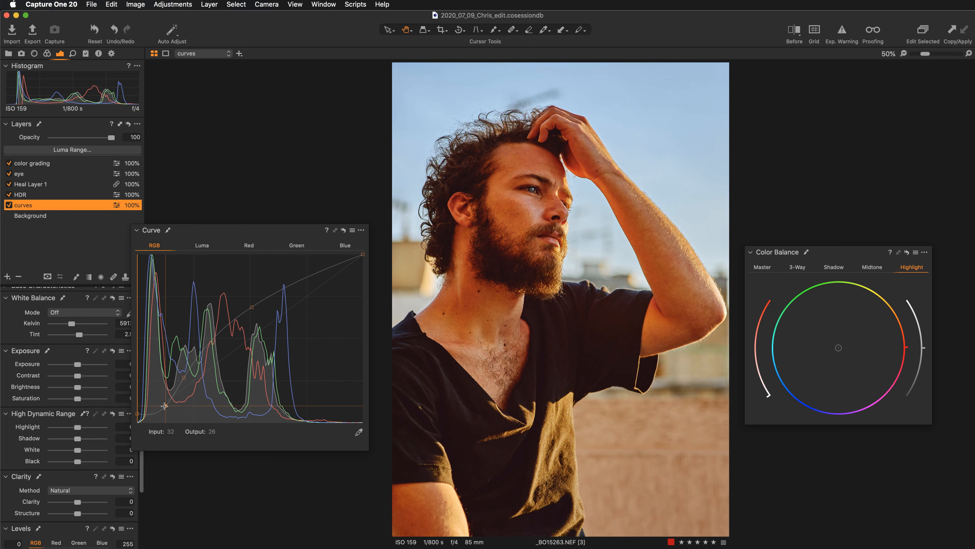
pyautogui.moveTo(165, 405); pyautogui.dragTo(167, 400)
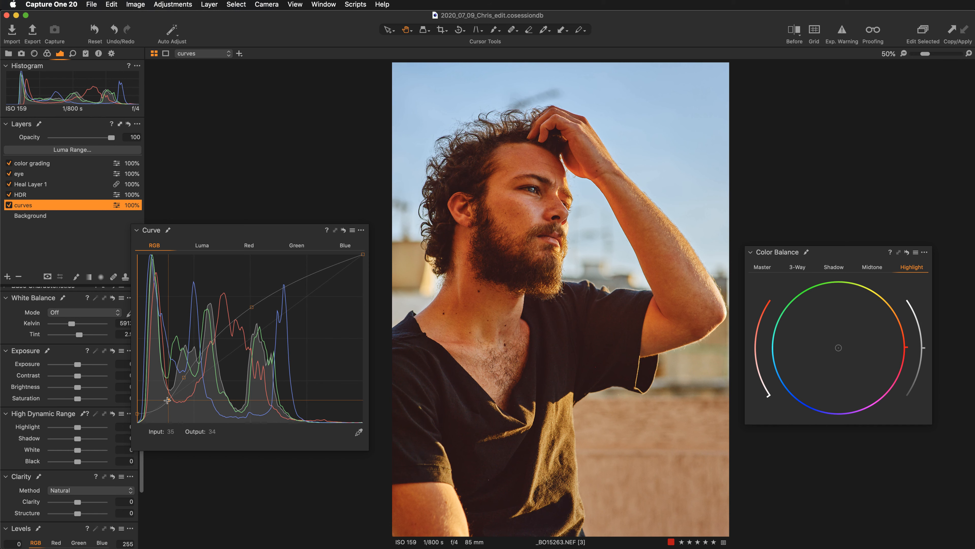
pyautogui.moveTo(167, 400); pyautogui.dragTo(169, 400)
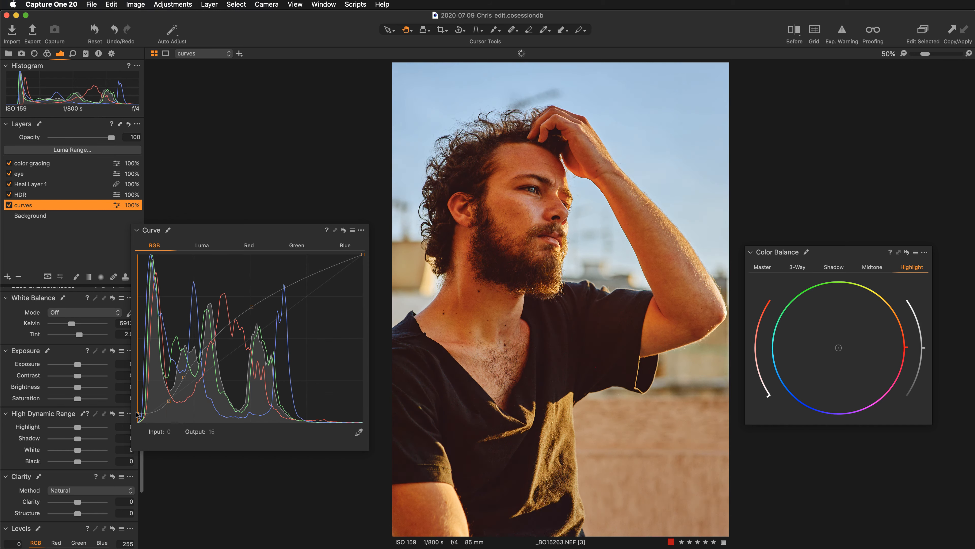
pyautogui.moveTo(137, 414); pyautogui.dragTo(138, 415)
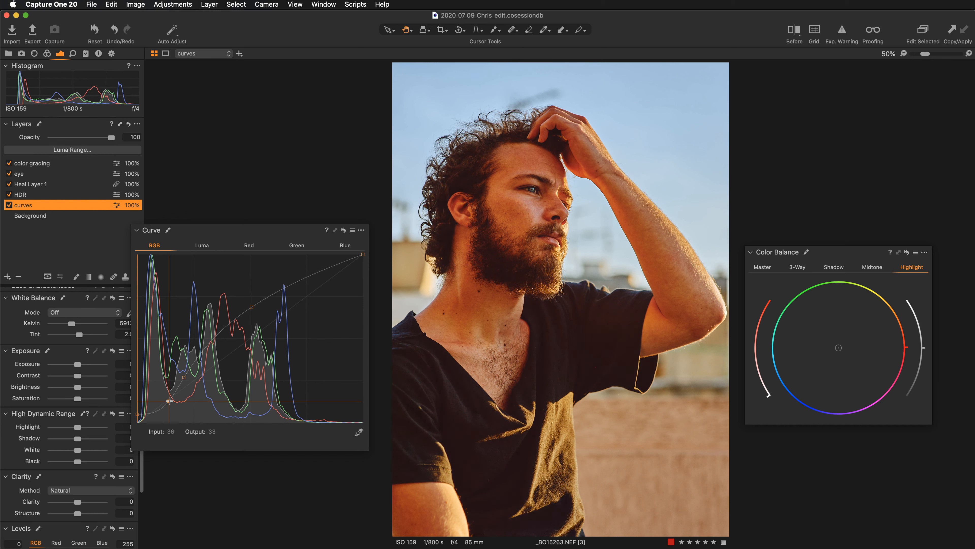
pyautogui.moveTo(169, 401); pyautogui.dragTo(169, 402)
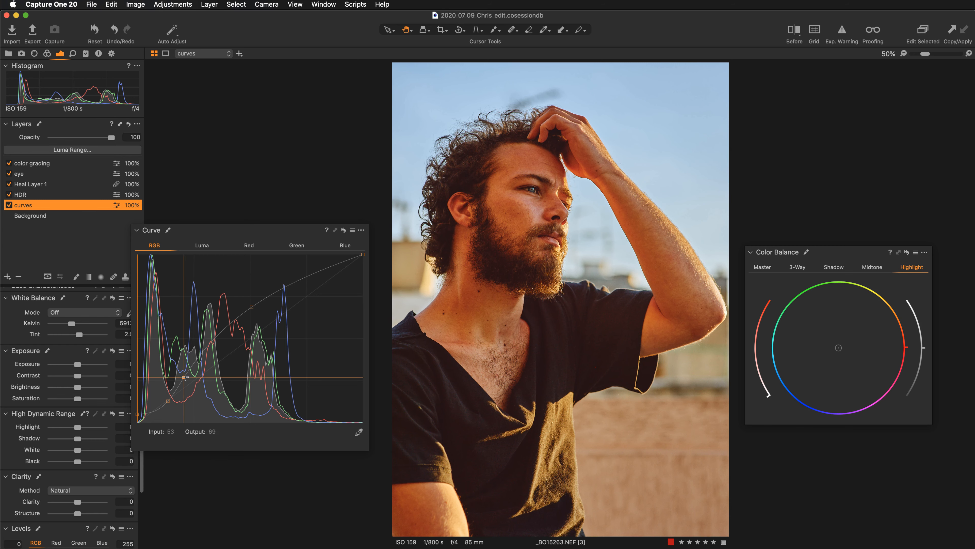
pyautogui.moveTo(185, 377); pyautogui.dragTo(184, 377)
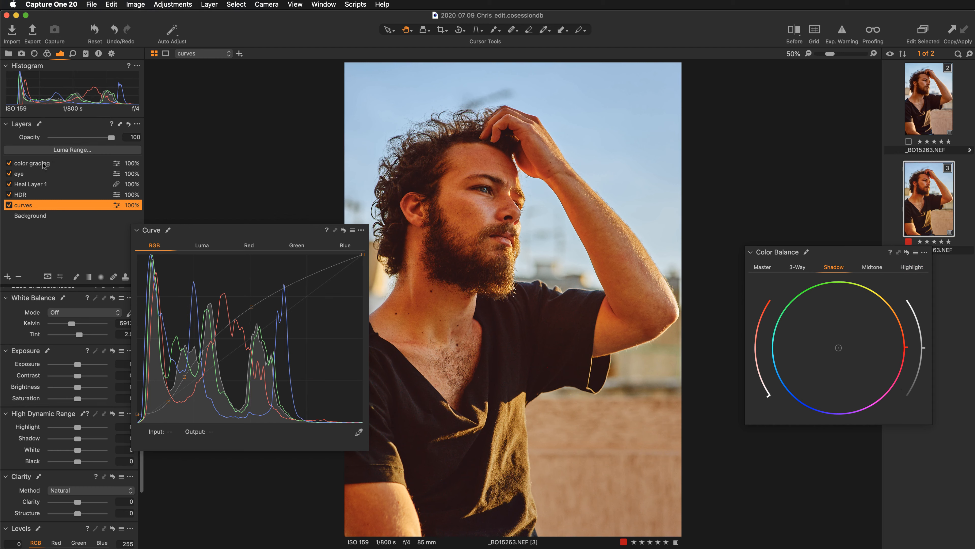
# Step: Select the color grading layer and slightly reduce the saturation of the Color Balance midtone tint
pyautogui.click(45, 165)
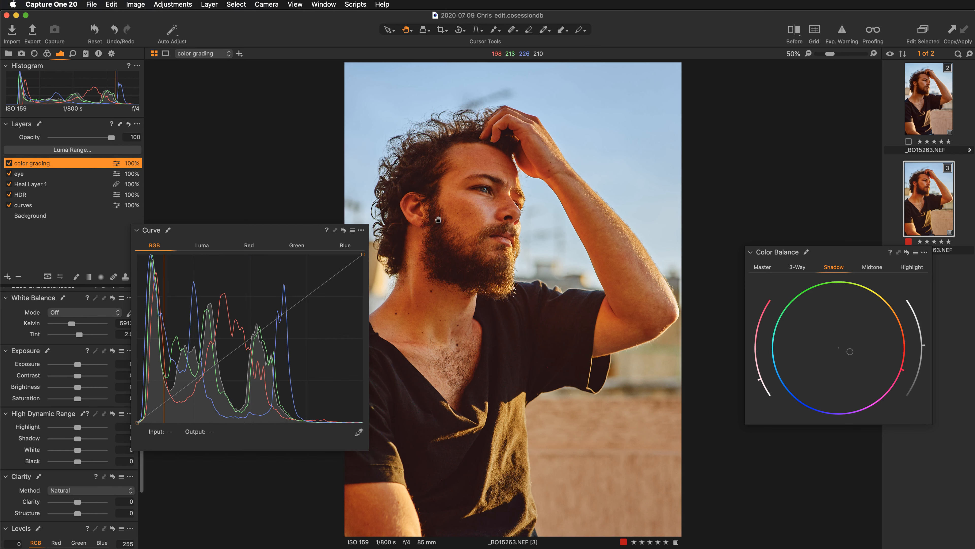
pyautogui.click(873, 269)
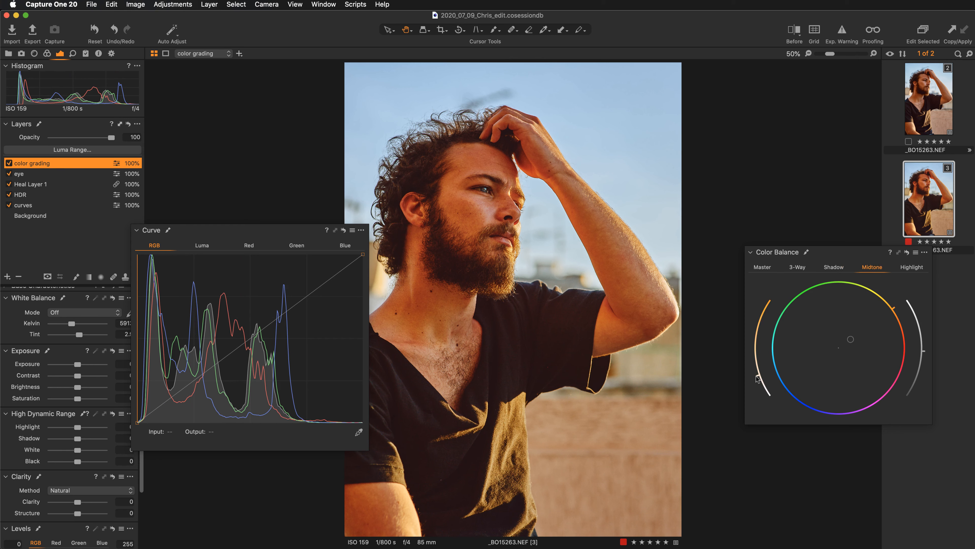
pyautogui.moveTo(756, 376); pyautogui.dragTo(761, 386)
# Step: Reduce the saturation of the Color Balance Master orange tint, comparing the portrait with the color grading layer off and on
pyautogui.click(763, 268)
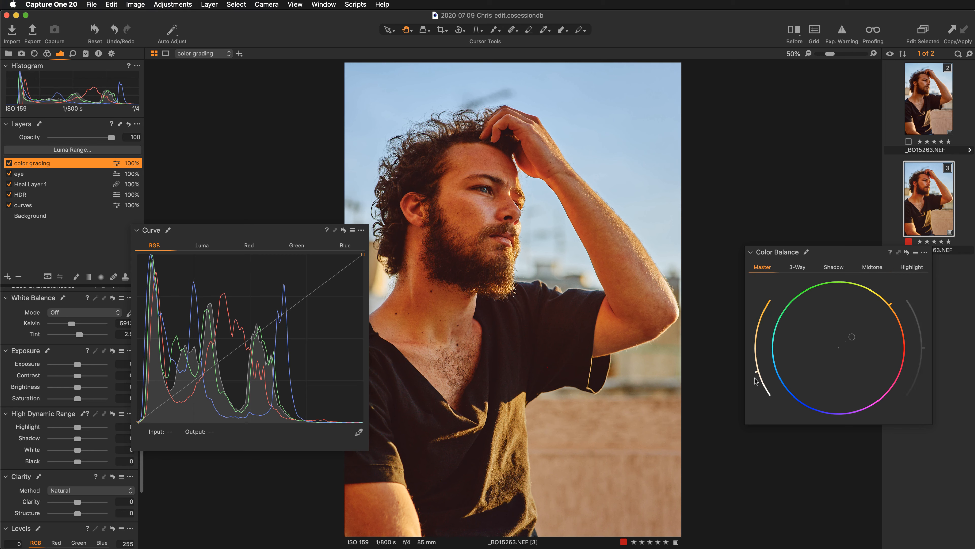
pyautogui.moveTo(757, 375); pyautogui.dragTo(764, 398)
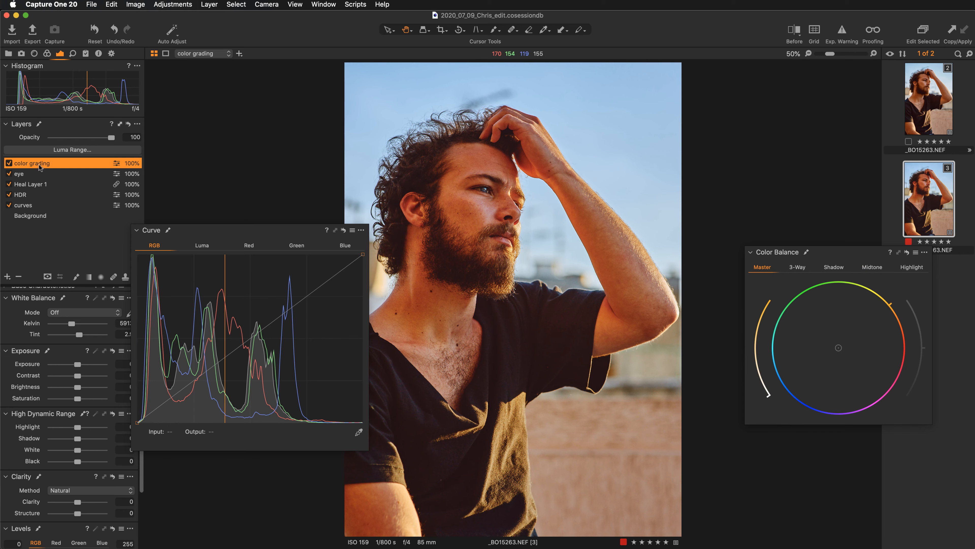
pyautogui.click(8, 163)
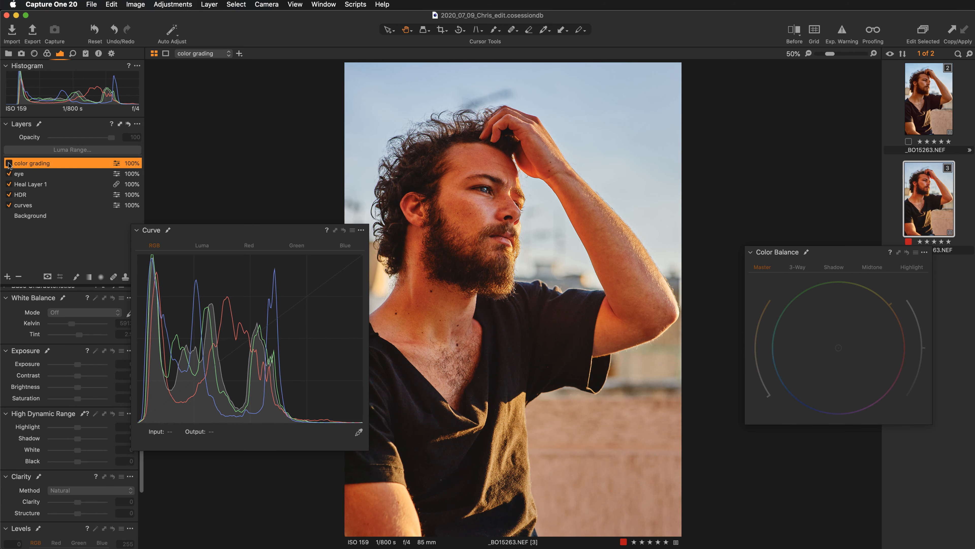
pyautogui.click(8, 164)
pyautogui.click(249, 245)
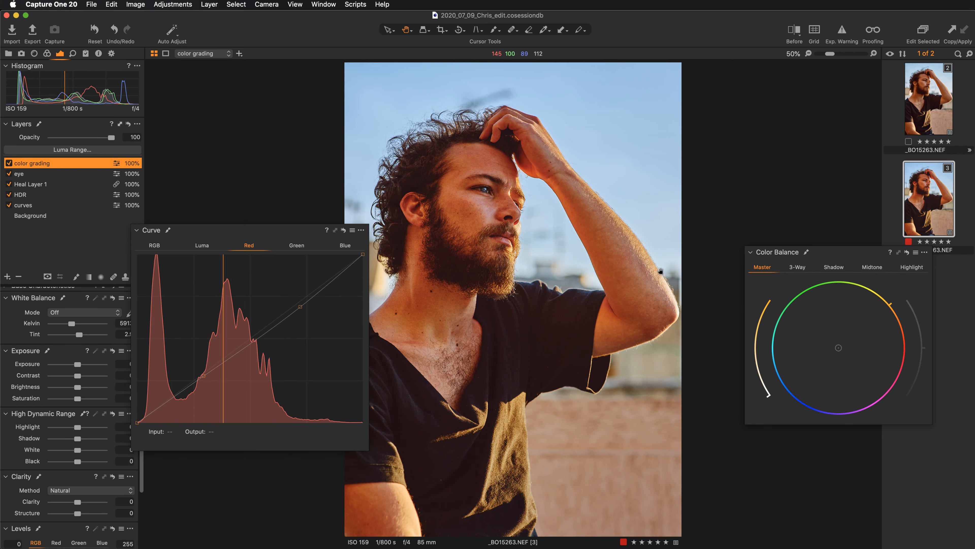
pyautogui.moveTo(769, 398)
pyautogui.mouseDown()
pyautogui.moveTo(752, 374)
pyautogui.moveTo(751, 384)
pyautogui.mouseUp()
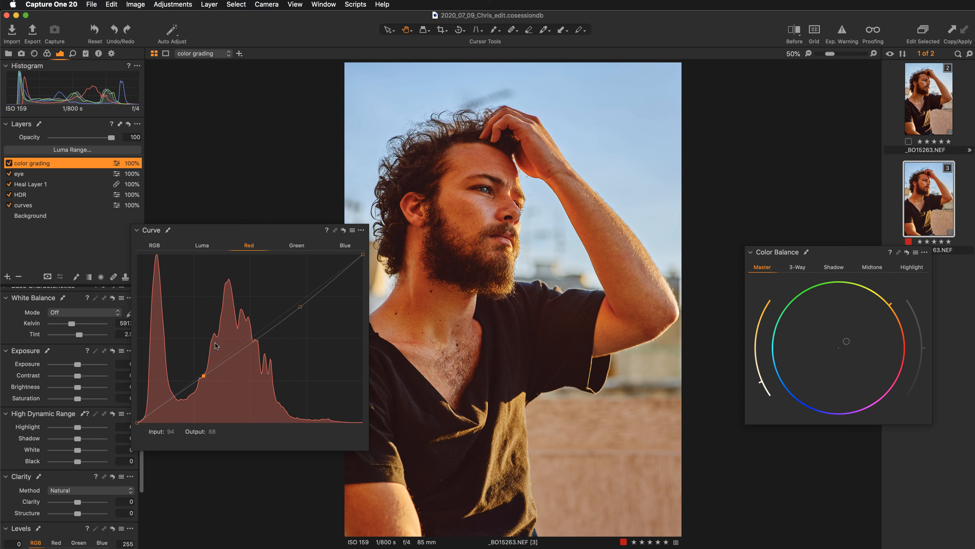
# Step: Lower the darker-tone point of the Red channel curve slightly and nudge the brighter-tone point while checking the portrait at 100%
pyautogui.press('super+alt+0')
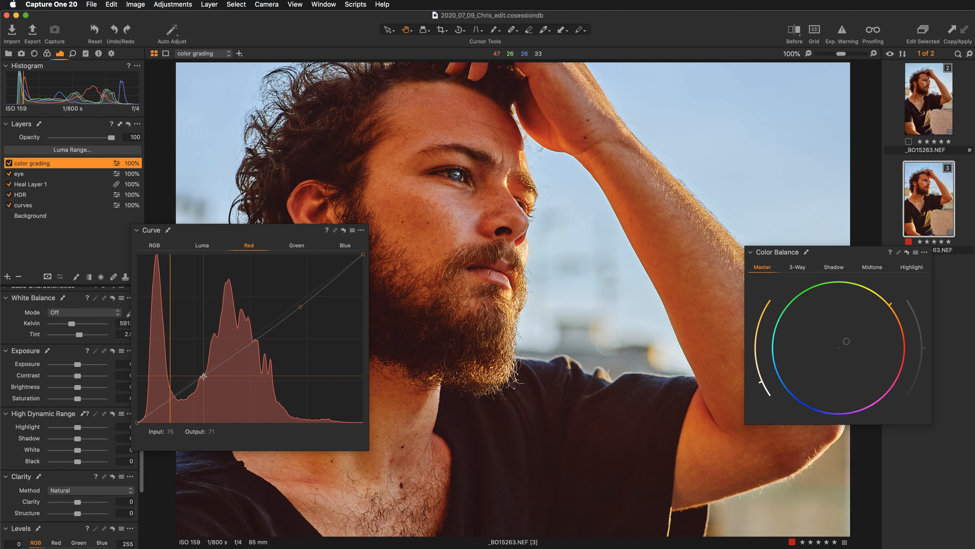
pyautogui.moveTo(203, 377); pyautogui.dragTo(204, 379)
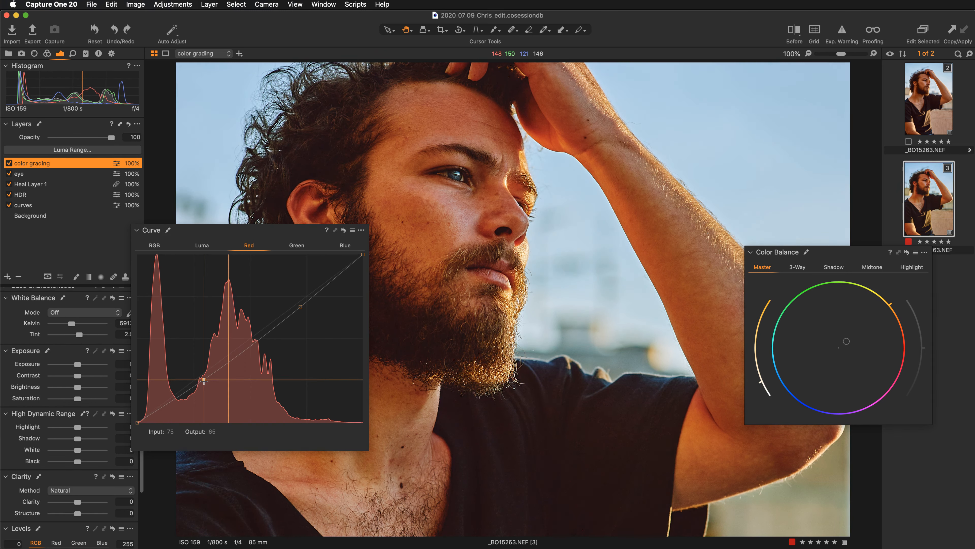
pyautogui.moveTo(203, 380); pyautogui.dragTo(203, 378)
pyautogui.click(301, 307)
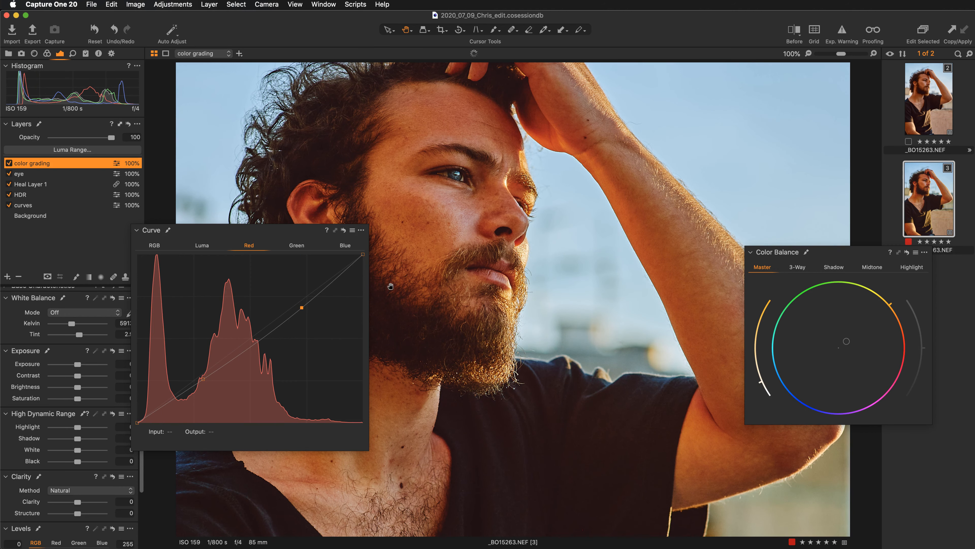
# Step: Show the color tools, adjust the Color Editor's overall saturation slightly and dock the floating Curve tool beneath the Color Editor
pyautogui.press('super+0')
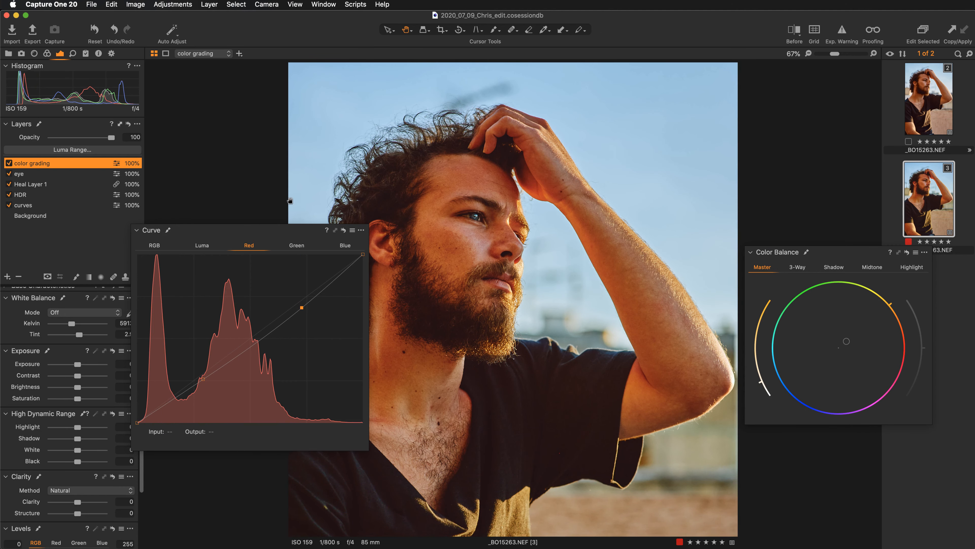
pyautogui.press('super+alt+4')
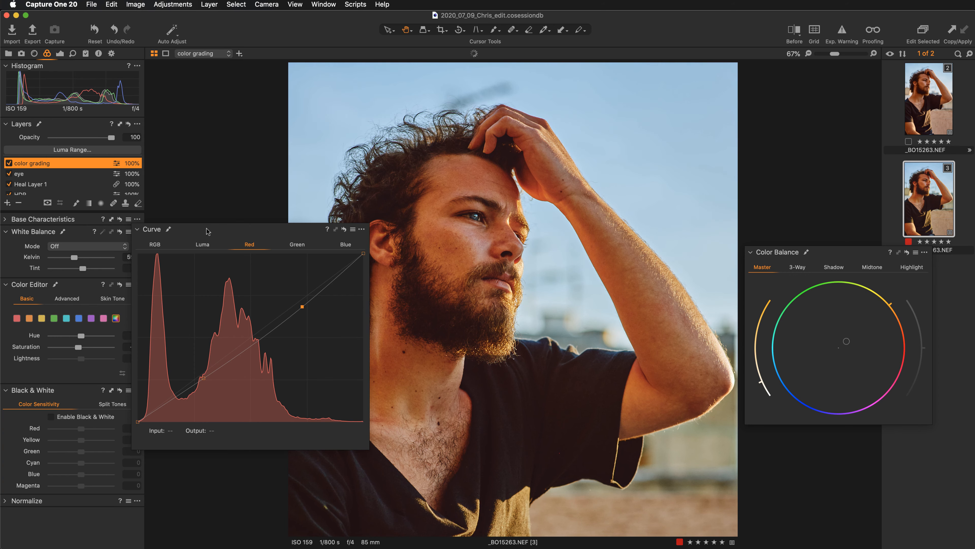
pyautogui.moveTo(208, 231); pyautogui.dragTo(252, 374)
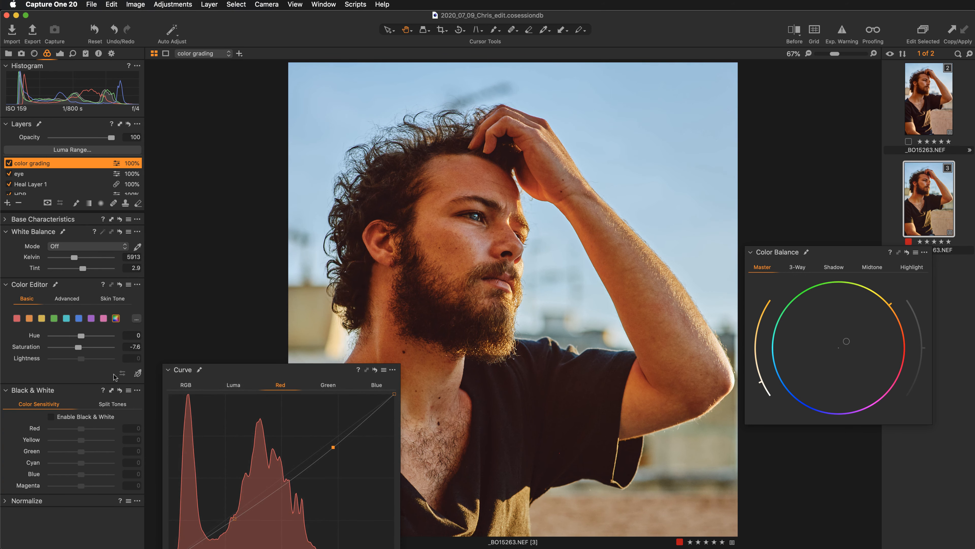
pyautogui.moveTo(78, 348); pyautogui.dragTo(80, 350)
pyautogui.moveTo(222, 370); pyautogui.dragTo(90, 397)
# Step: Compare the portrait with the Color Editor's overall saturation reset and with the reduction to -6.3 restored
pyautogui.doubleClick(24, 345)
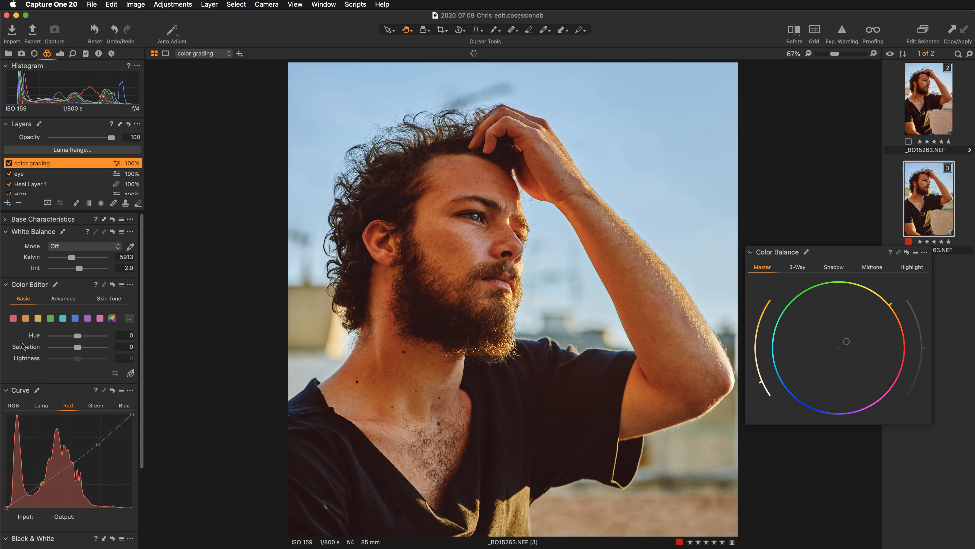
pyautogui.press('super+z')
pyautogui.press('super+equal')
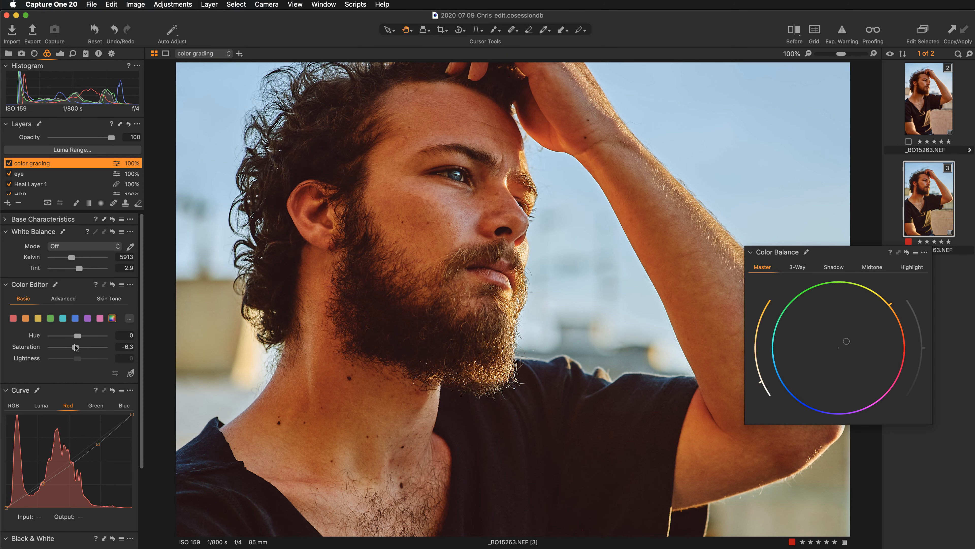
# Step: Set the Color Editor's overall saturation to -12.1, compare it with the reset saturation, and dock the floating Color Balance tool beneath the Color Editor
pyautogui.moveTo(75, 348); pyautogui.dragTo(73, 347)
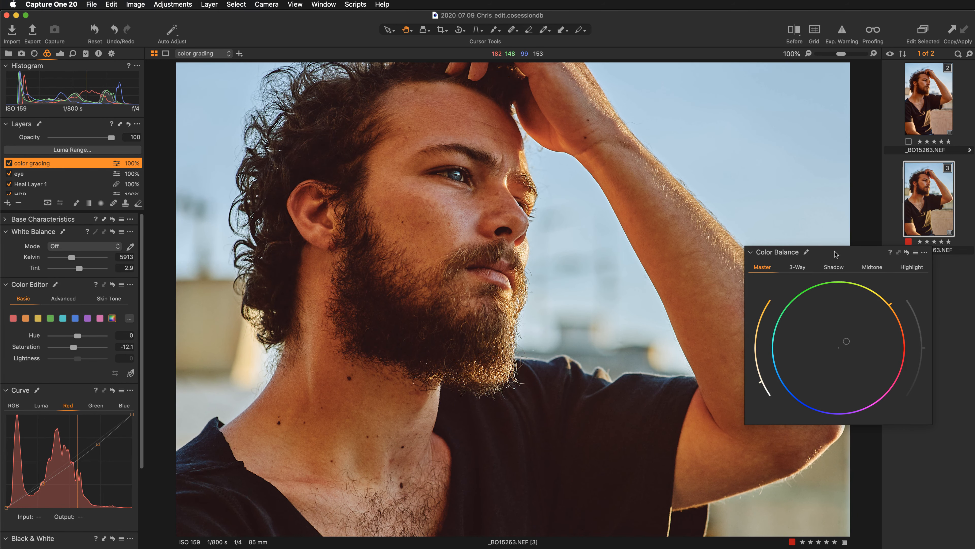
pyautogui.moveTo(835, 252); pyautogui.dragTo(170, 287)
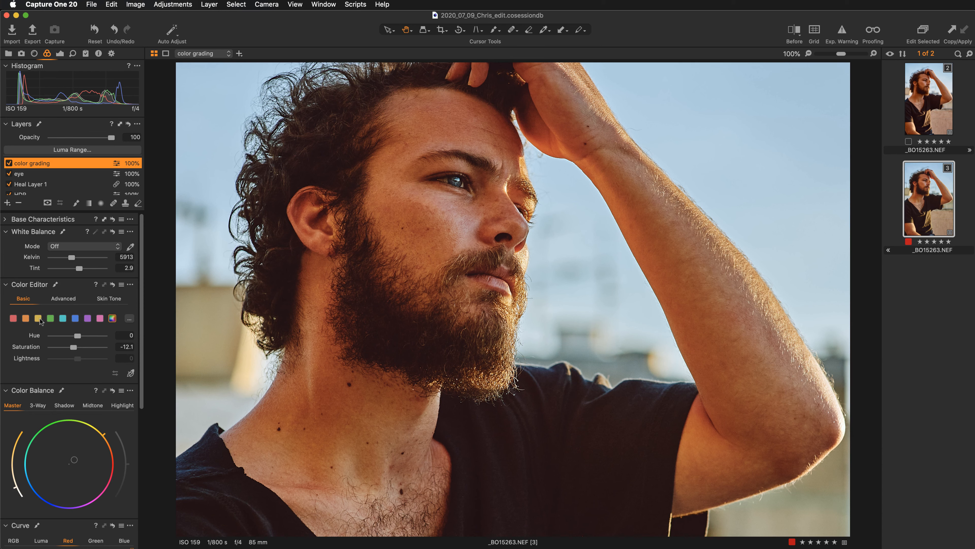
pyautogui.doubleClick(28, 347)
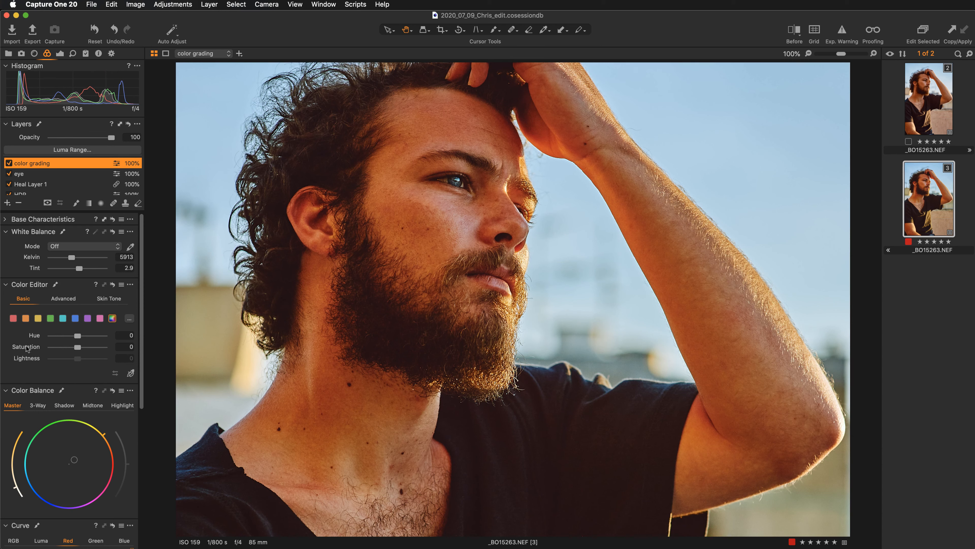
pyautogui.press('super+z')
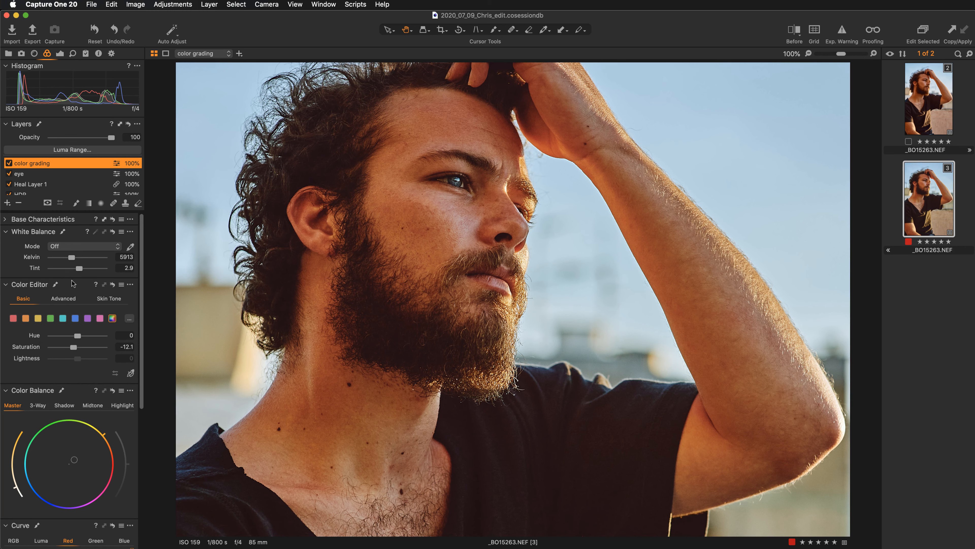
# Step: Hide the image browser and examine the face, beard and neck at 200%
pyautogui.moveTo(405, 322); pyautogui.dragTo(405, 348)
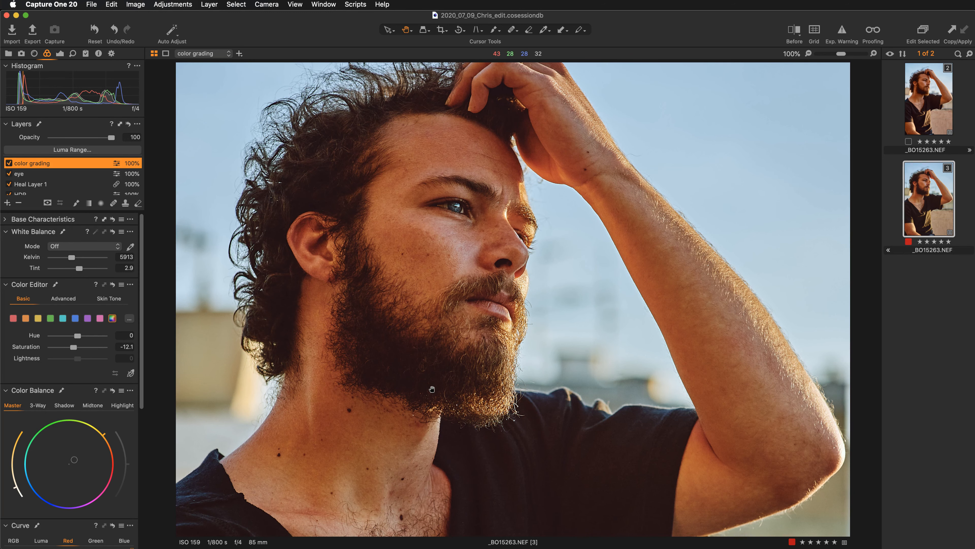
pyautogui.press('super+equal')
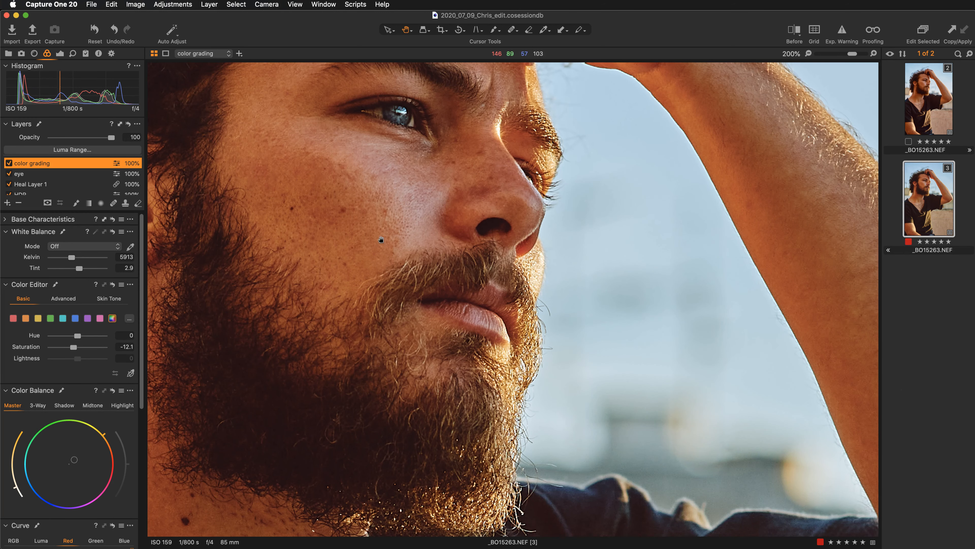
pyautogui.moveTo(387, 314); pyautogui.dragTo(518, 330)
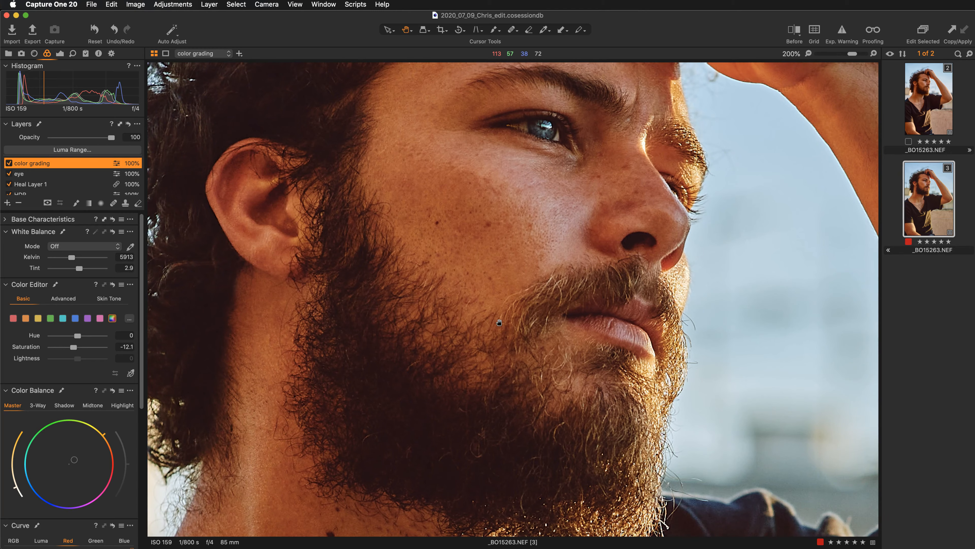
pyautogui.press('super+b')
pyautogui.scroll(-5, 625, 286)
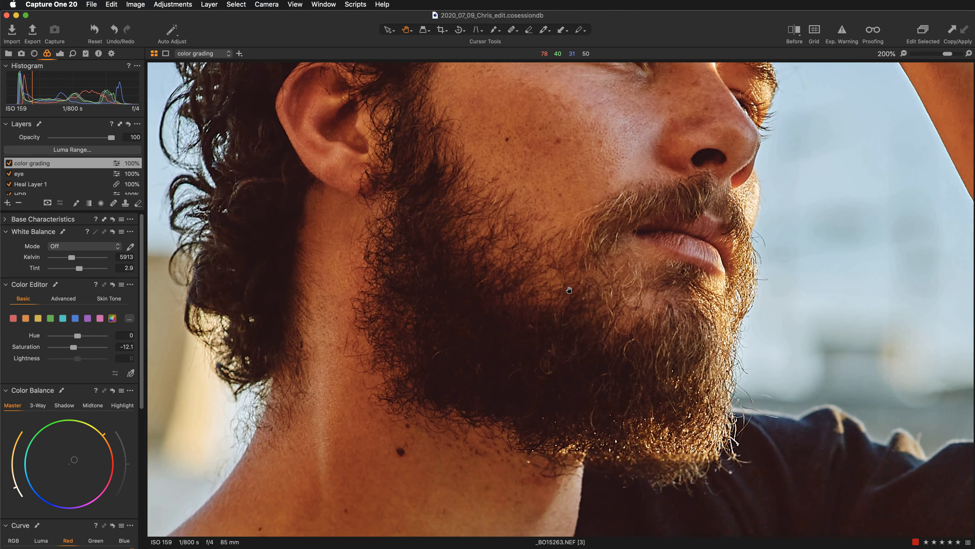
pyautogui.scroll(3, 578, 309)
pyautogui.hscroll(5, 757, 349)
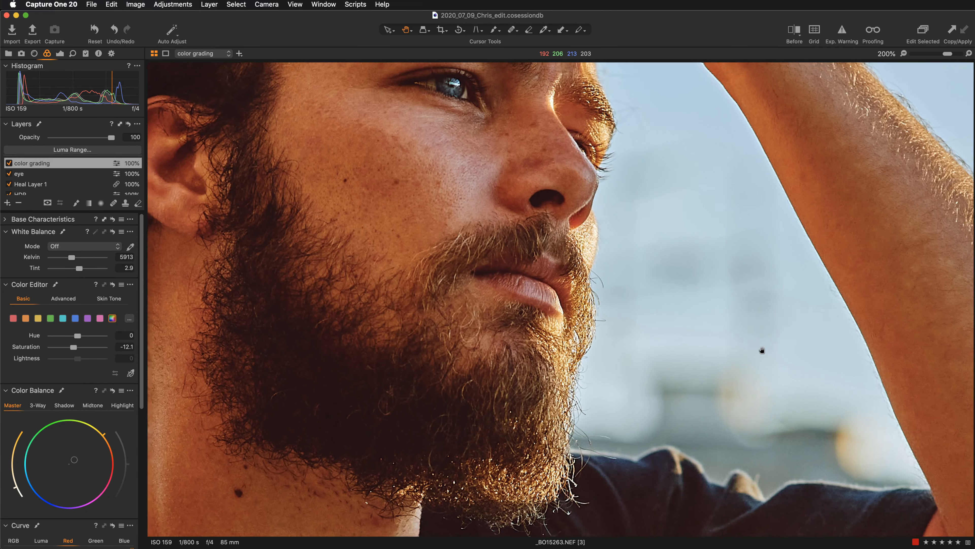
pyautogui.hscroll(-2, 774, 355)
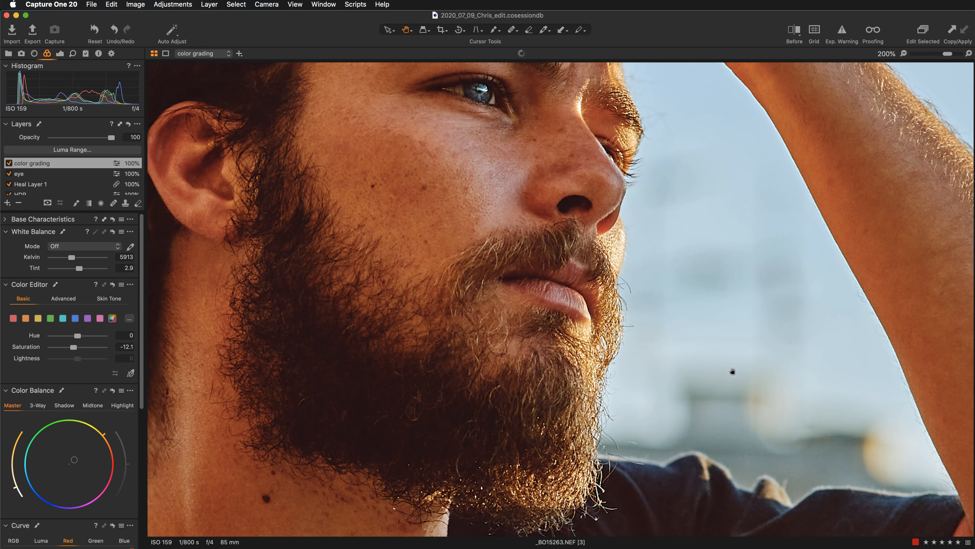
pyautogui.scroll(5, 692, 280)
pyautogui.hscroll(-4, 691, 280)
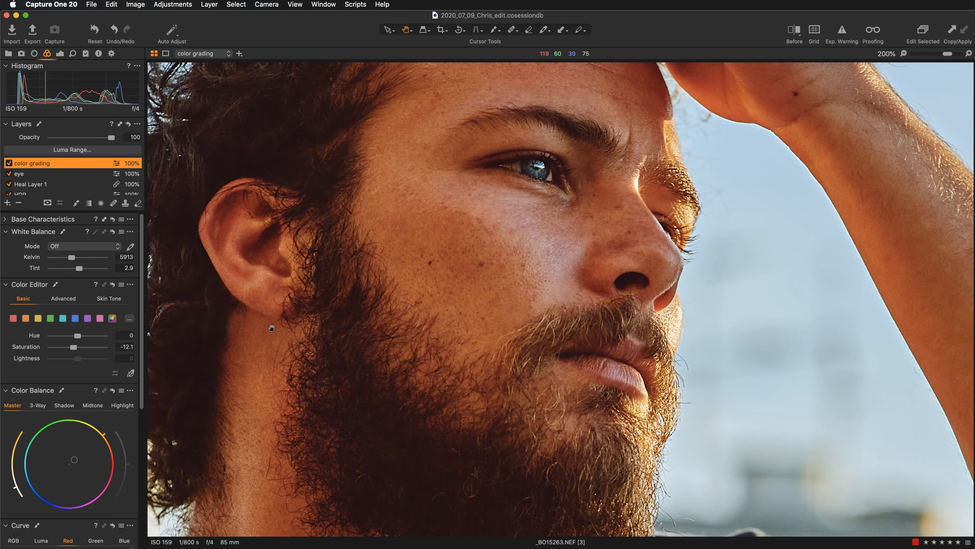
# Step: Add a new filled adjustment layer above the color grading layer and name it clarity
pyautogui.click(8, 203)
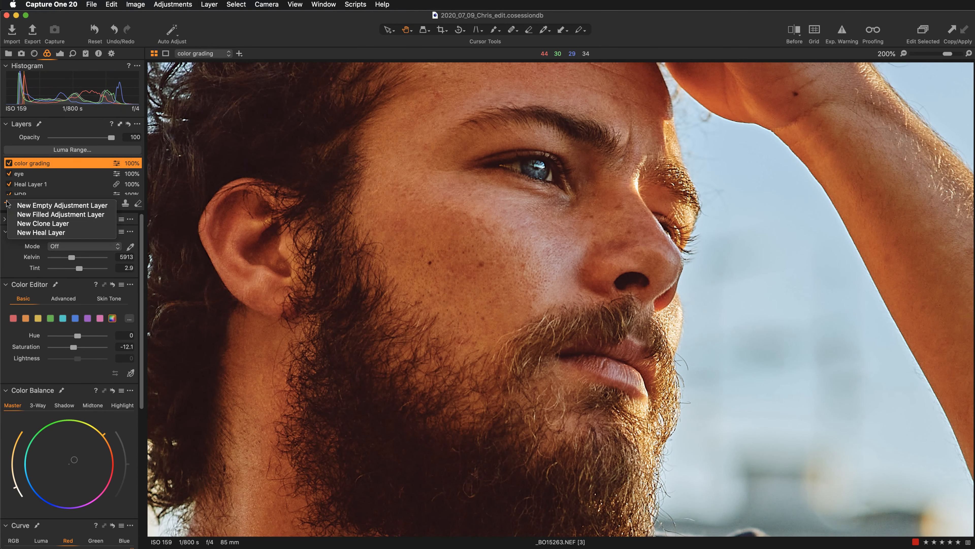
pyautogui.click(43, 183)
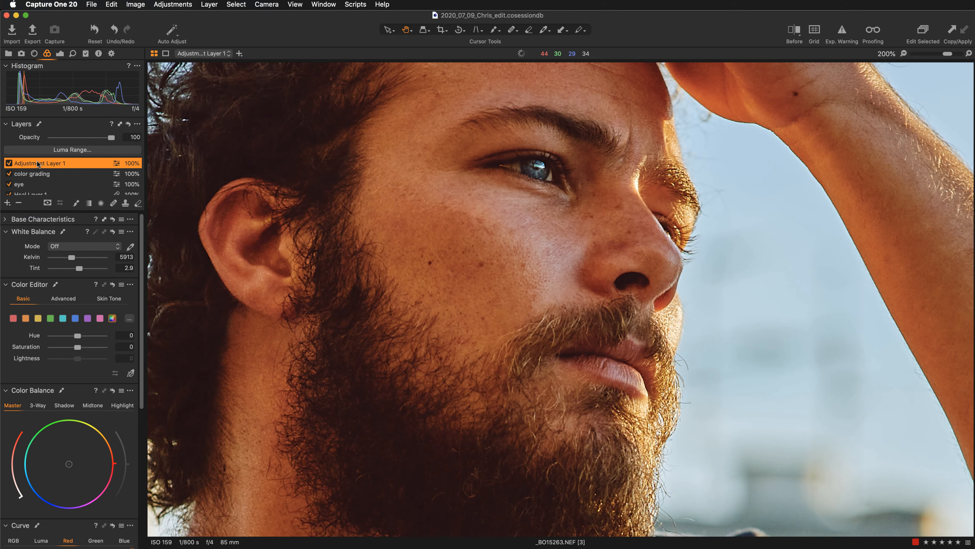
pyautogui.doubleClick(41, 161)
pyautogui.write('clarity')
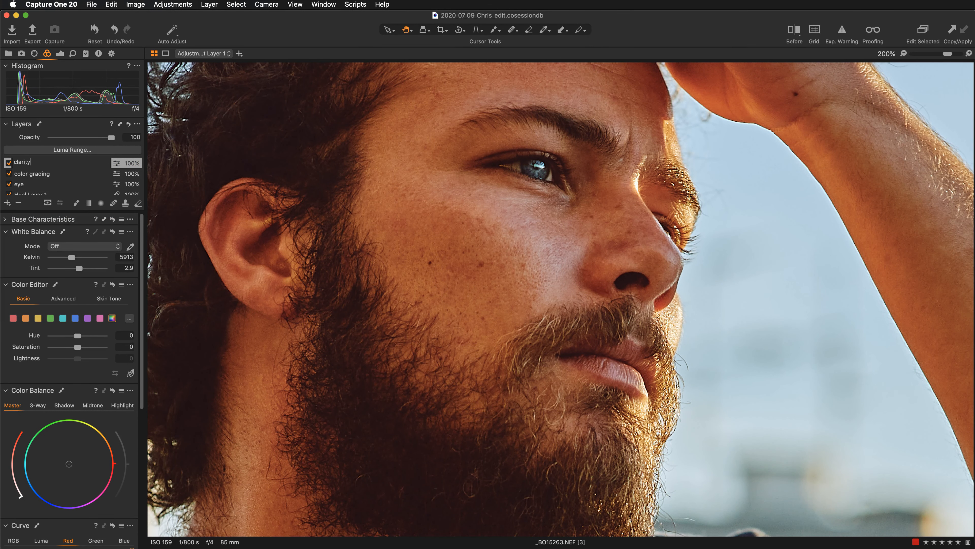
pyautogui.press('Return')
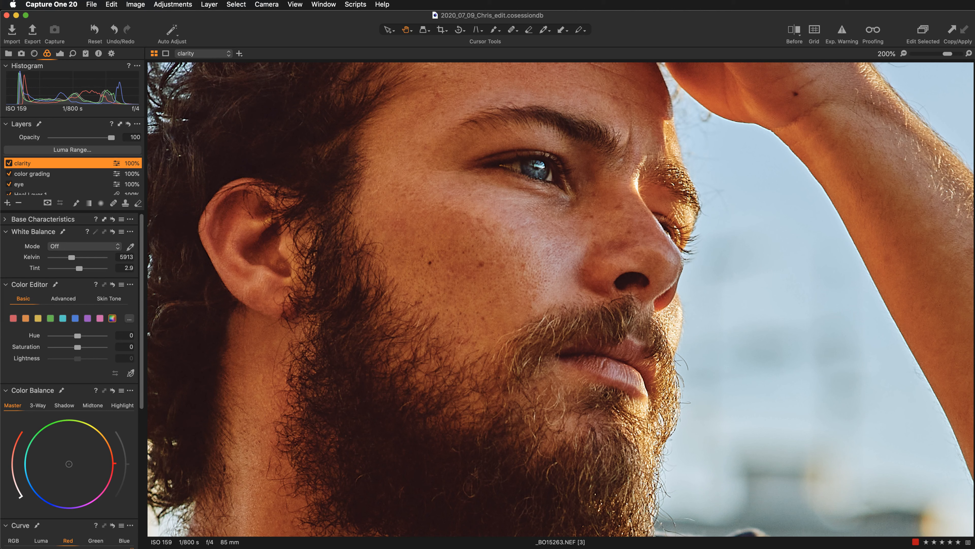
# Step: On the clarity layer, set Clarity to 7 and Structure to 20 with the Natural method while checking the face and beard
pyautogui.click(60, 53)
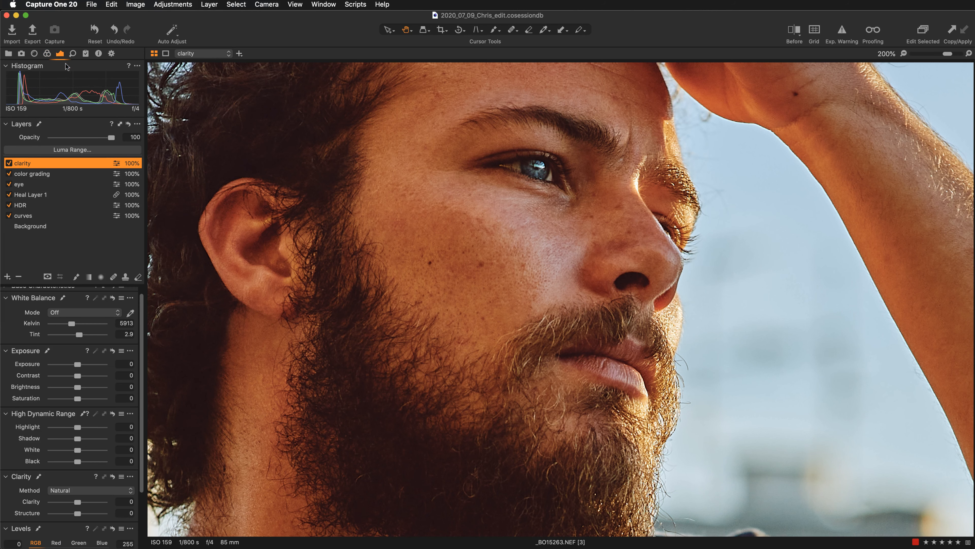
pyautogui.moveTo(141, 326); pyautogui.dragTo(141, 383)
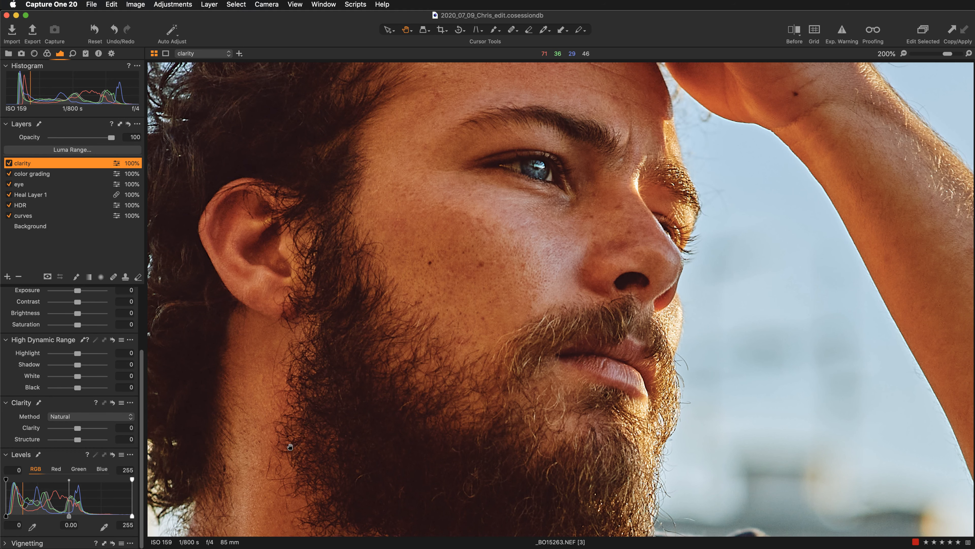
pyautogui.moveTo(273, 440); pyautogui.dragTo(292, 406)
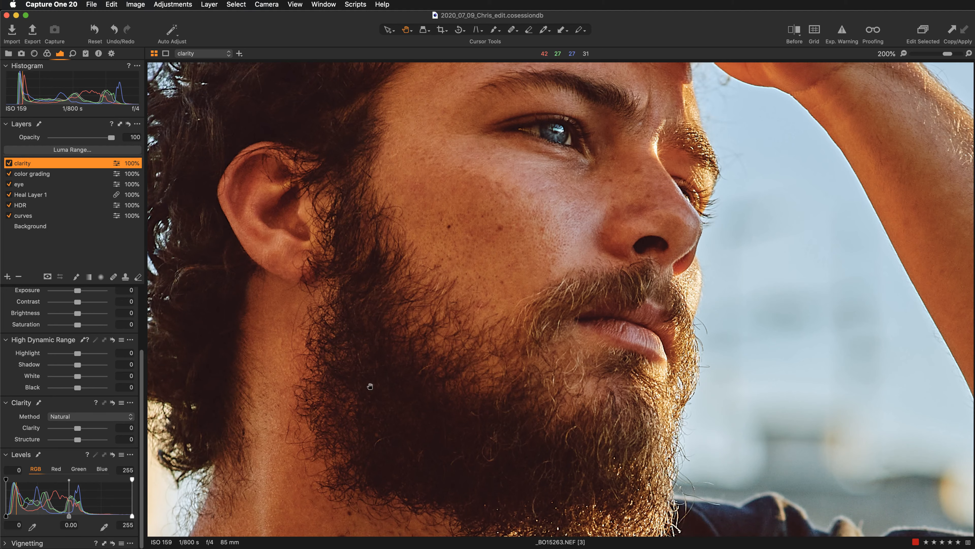
pyautogui.moveTo(369, 387); pyautogui.dragTo(380, 368)
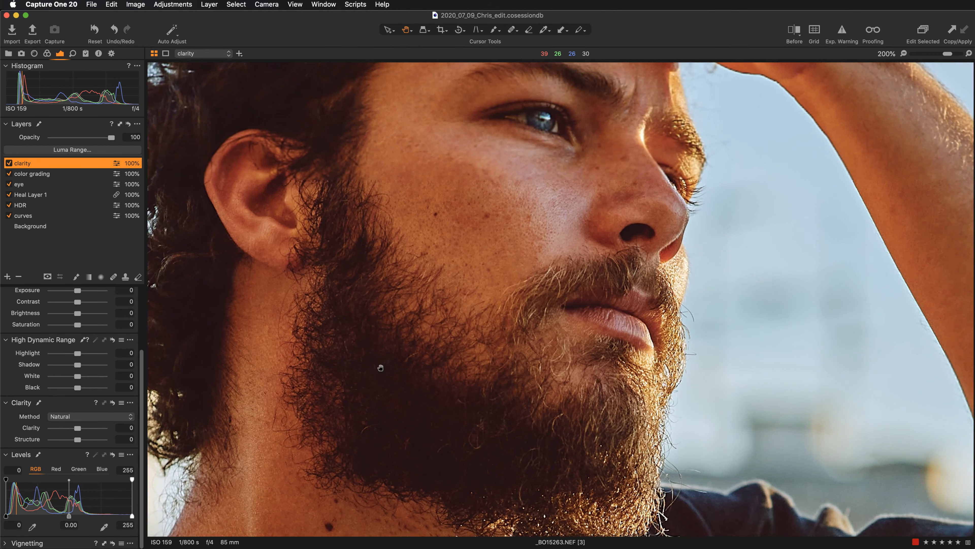
pyautogui.moveTo(444, 257); pyautogui.dragTo(537, 348)
pyautogui.moveTo(633, 373); pyautogui.dragTo(521, 331)
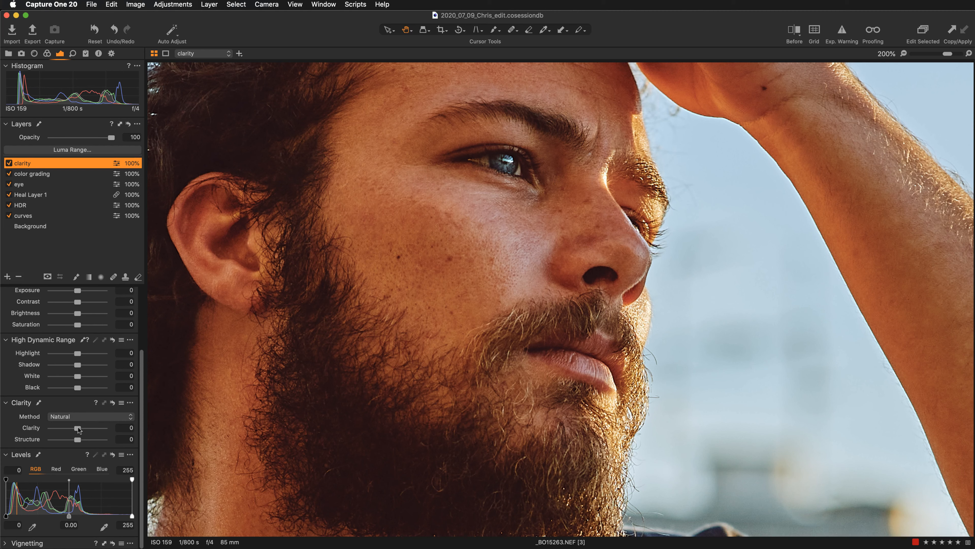
pyautogui.moveTo(79, 430); pyautogui.dragTo(83, 431)
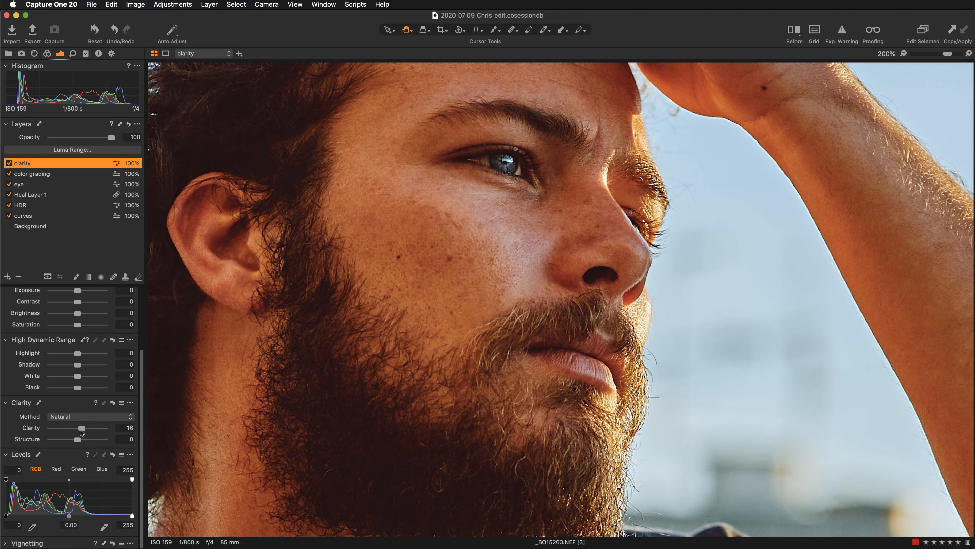
pyautogui.moveTo(81, 428); pyautogui.dragTo(80, 429)
# Step: Compare the portrait with the clarity layer off and on at 100%, and examine the face, chest and shirt detail at 200%
pyautogui.press('super+minus')
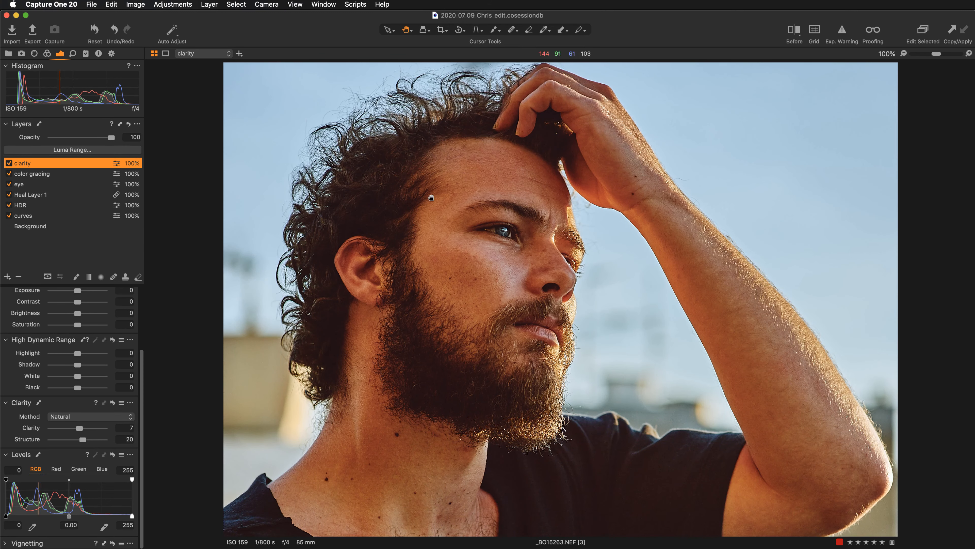
pyautogui.scroll(-5, 516, 437)
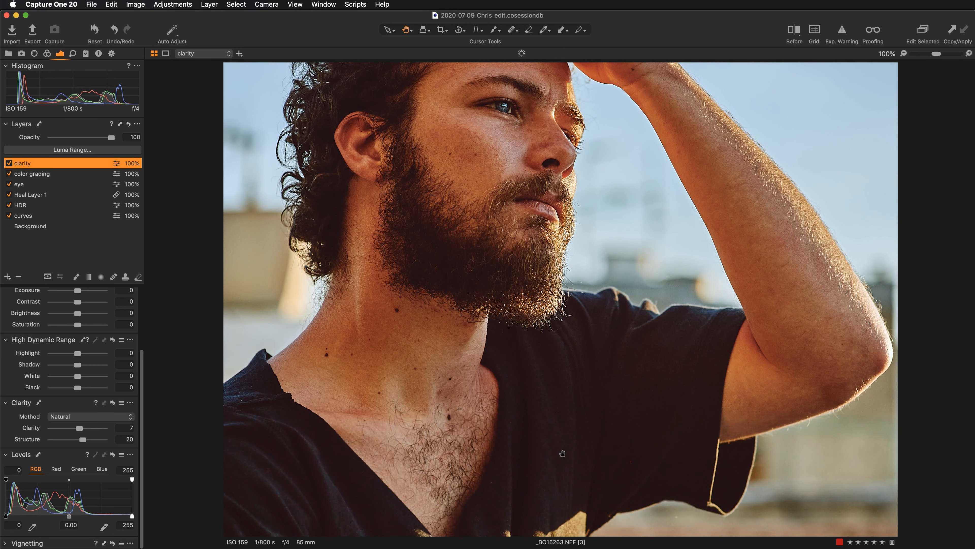
pyautogui.scroll(3, 487, 345)
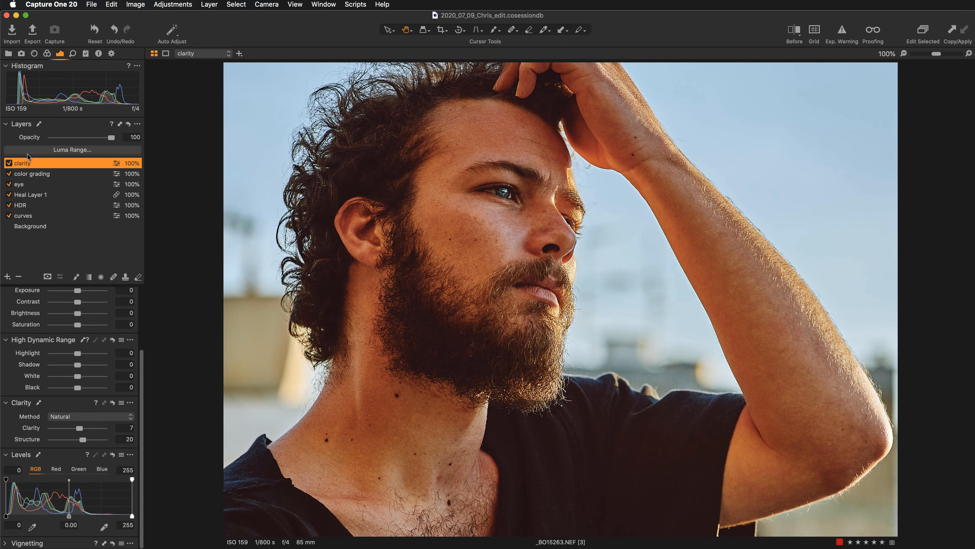
pyautogui.click(9, 164)
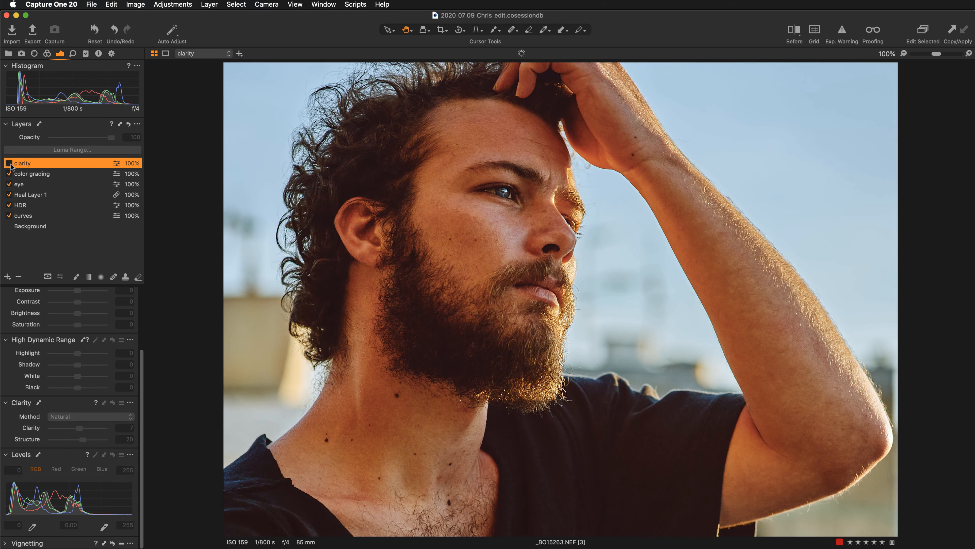
pyautogui.click(9, 163)
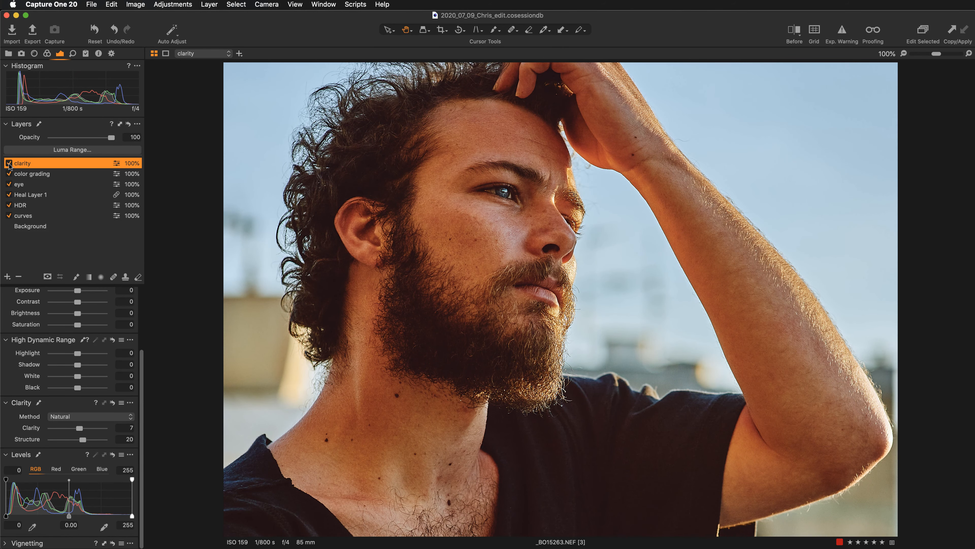
pyautogui.press('super+equal')
pyautogui.moveTo(353, 331); pyautogui.dragTo(473, 431)
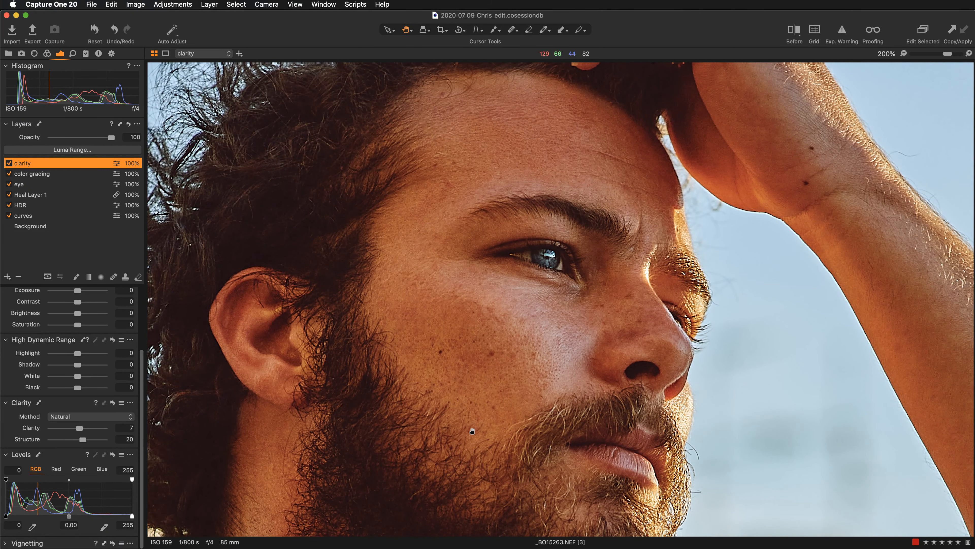
pyautogui.scroll(-5, 472, 431)
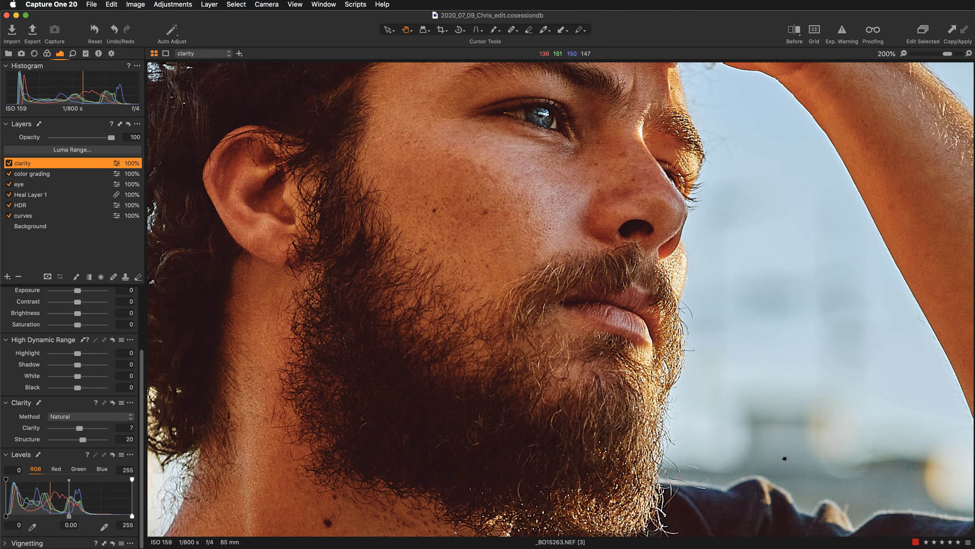
pyautogui.scroll(-10, 784, 457)
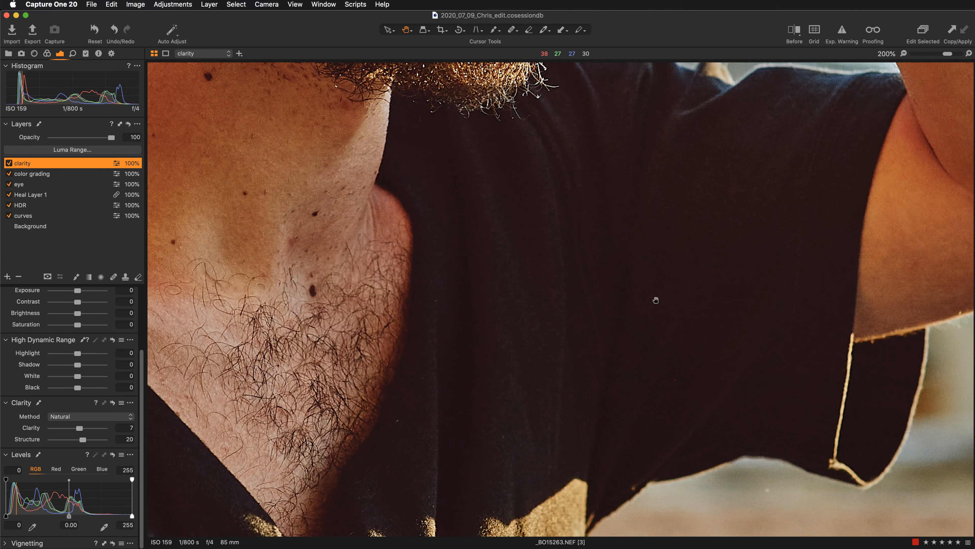
pyautogui.scroll(2, 569, 247)
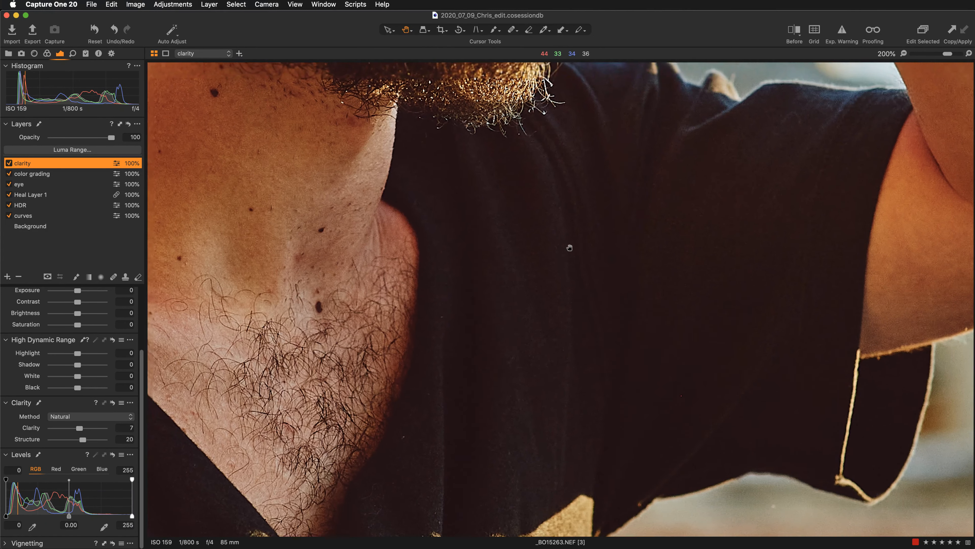
pyautogui.scroll(2, 569, 248)
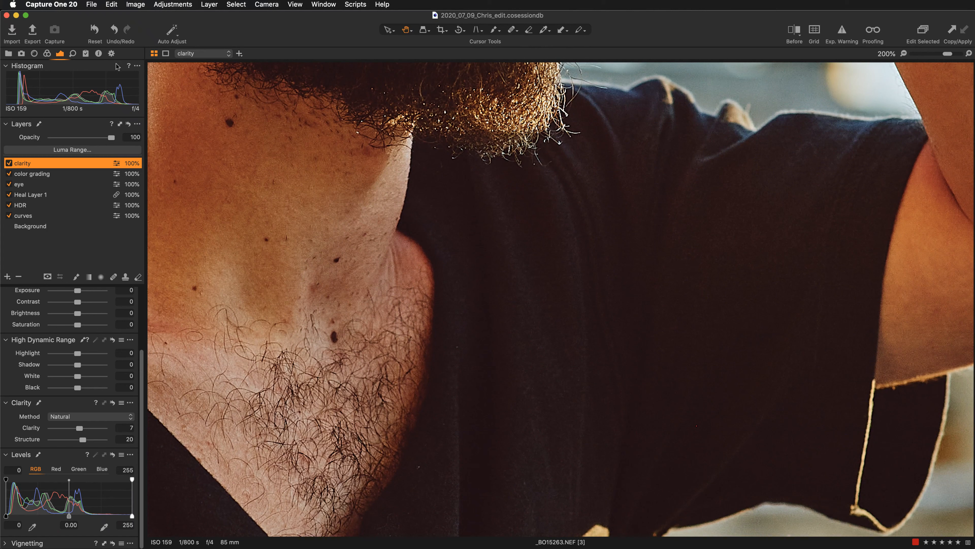
# Step: Set the clarity layer's luminance noise reduction to 29 while viewing the chest and shirt, and expand the layer list among the detail tools
pyautogui.click(73, 54)
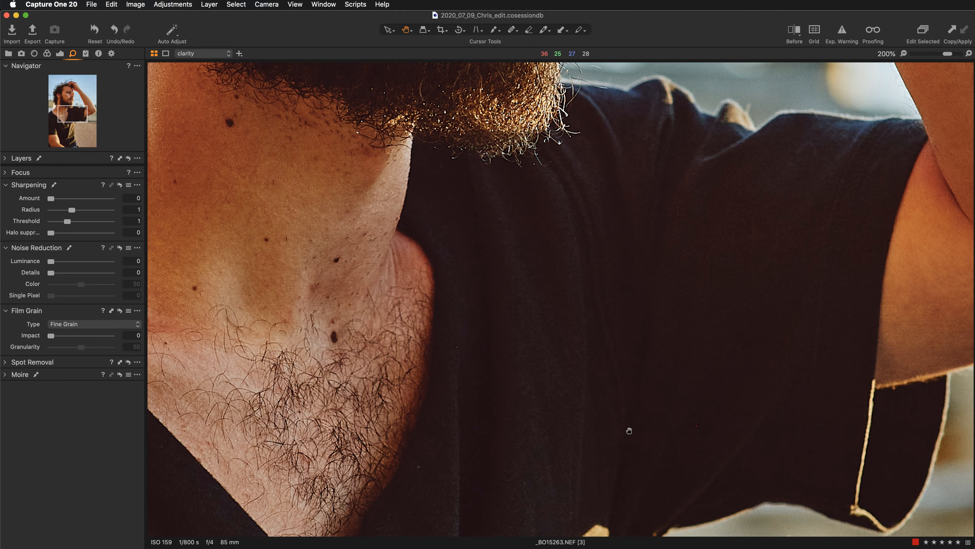
pyautogui.moveTo(630, 429); pyautogui.dragTo(550, 303)
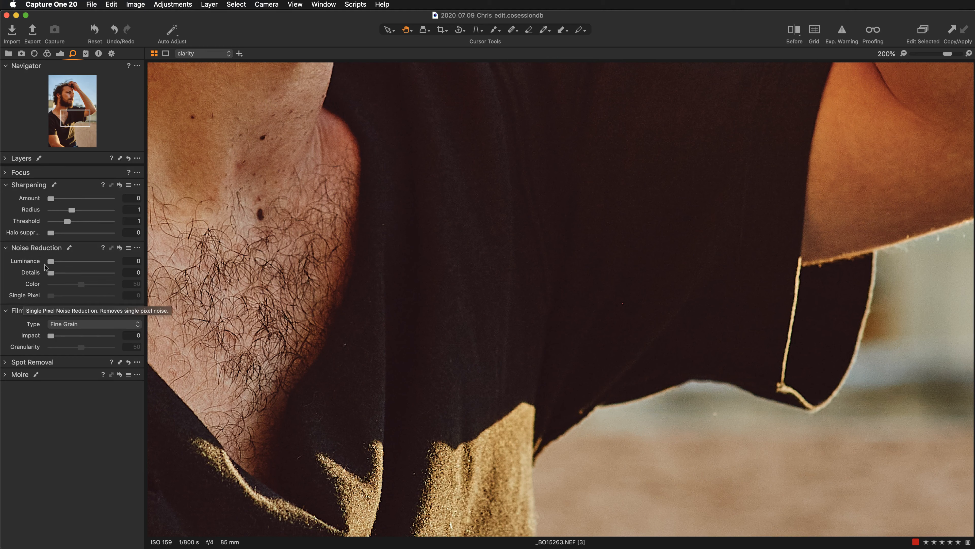
pyautogui.moveTo(51, 261); pyautogui.dragTo(67, 263)
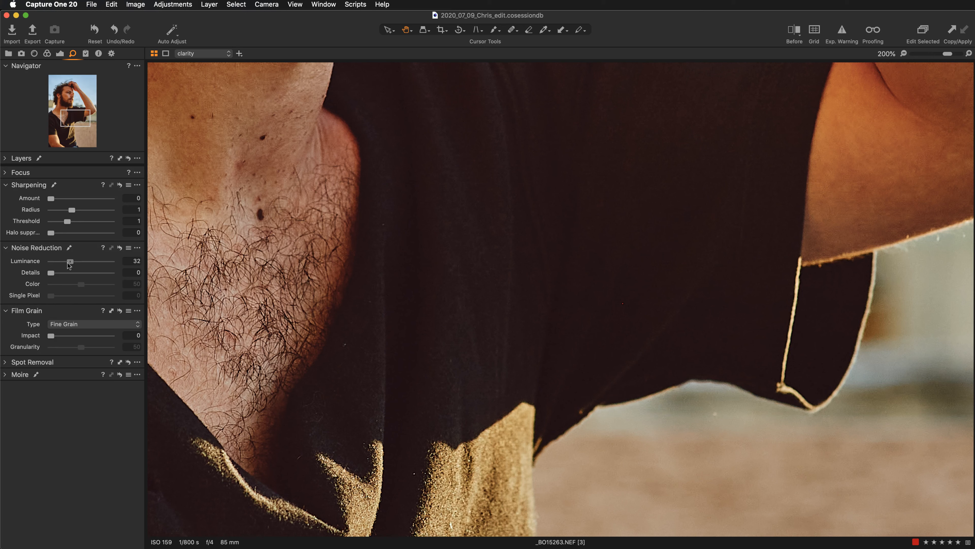
pyautogui.moveTo(69, 266); pyautogui.dragTo(67, 265)
pyautogui.click(5, 159)
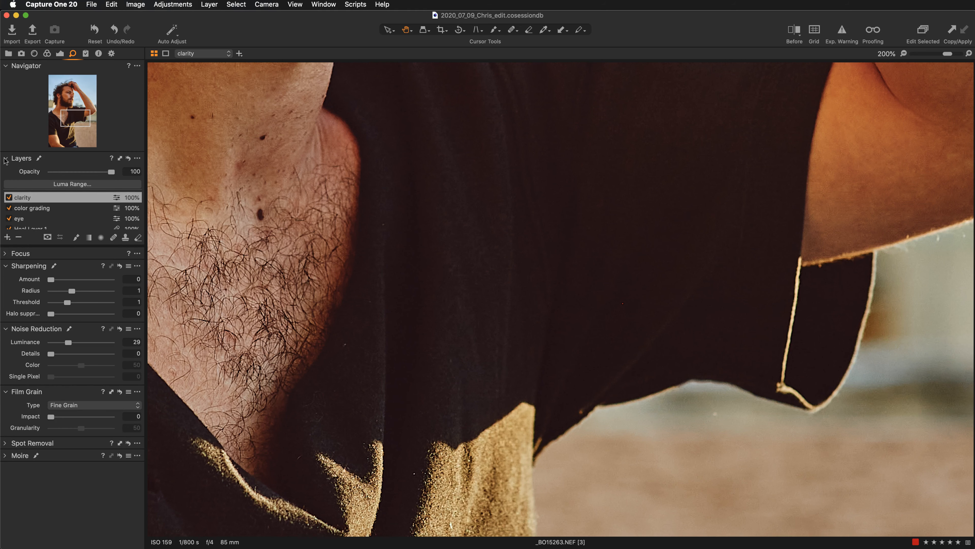
# Step: Select the Background layer and set its single pixel noise reduction to 13
pyautogui.scroll(-3, 52, 218)
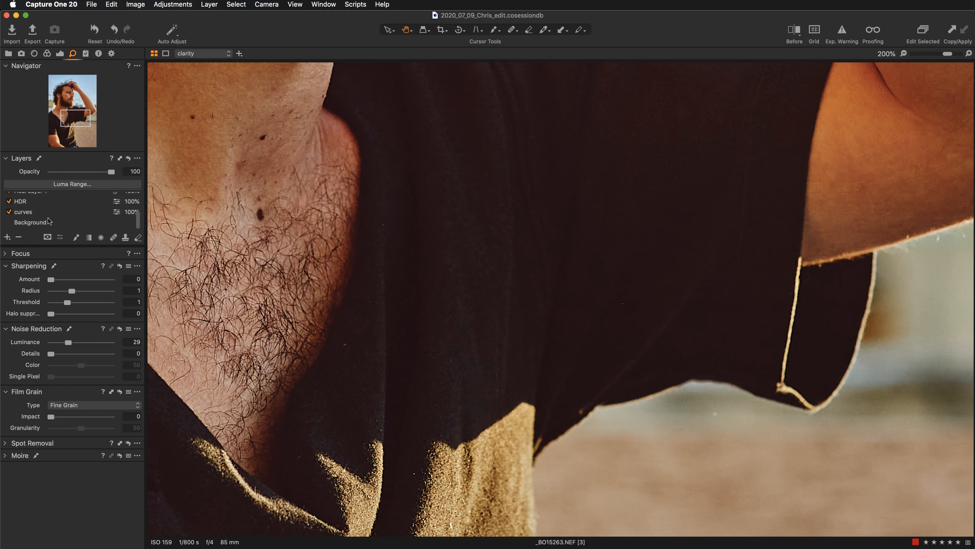
pyautogui.click(49, 224)
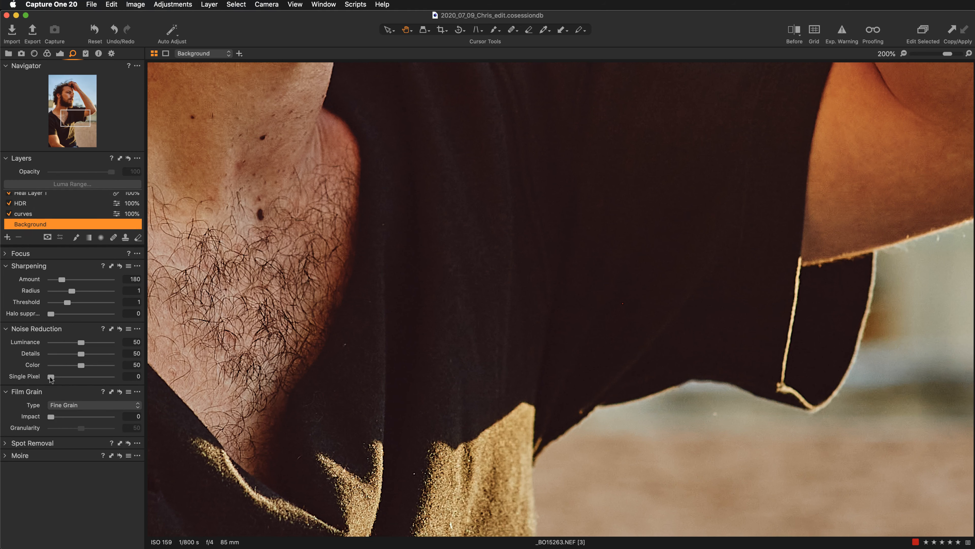
pyautogui.moveTo(53, 378); pyautogui.dragTo(59, 379)
pyautogui.scroll(10, 711, 382)
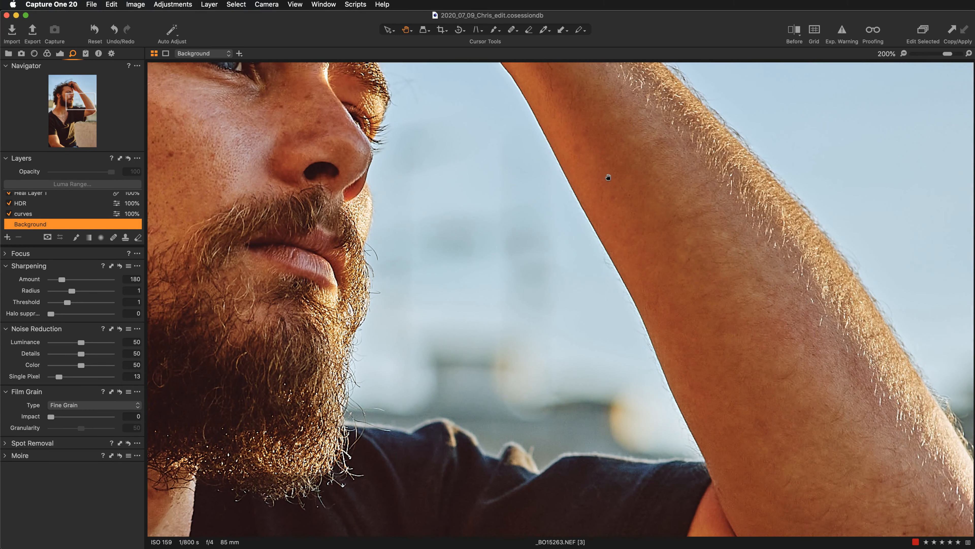
# Step: Set the background's sharpening halo suppression to 93 and the sharpening amount to 212 while checking the face and arm edges
pyautogui.moveTo(537, 125); pyautogui.dragTo(555, 310)
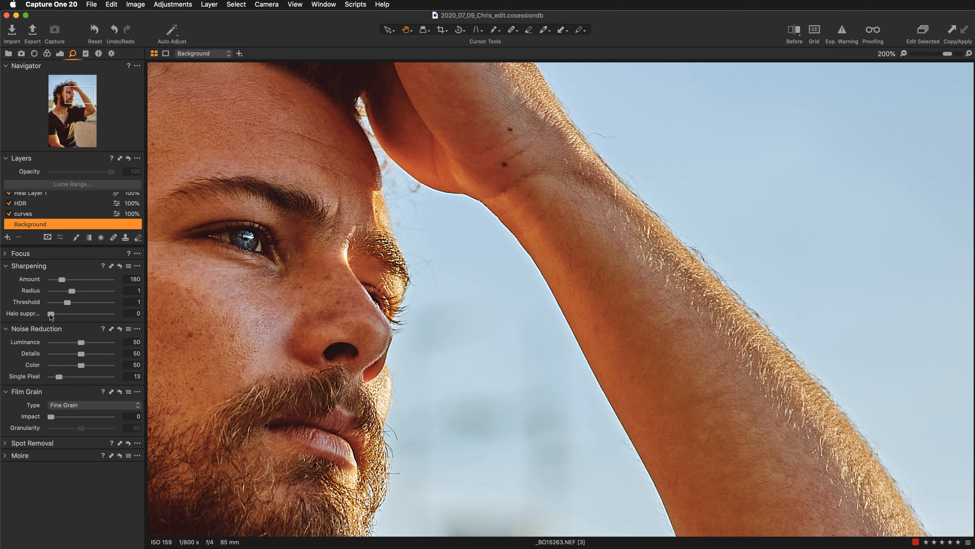
pyautogui.moveTo(50, 315); pyautogui.dragTo(148, 329)
pyautogui.moveTo(107, 315); pyautogui.dragTo(105, 315)
pyautogui.moveTo(62, 280); pyautogui.dragTo(62, 280)
pyautogui.moveTo(338, 445); pyautogui.dragTo(479, 313)
pyautogui.press('super+0')
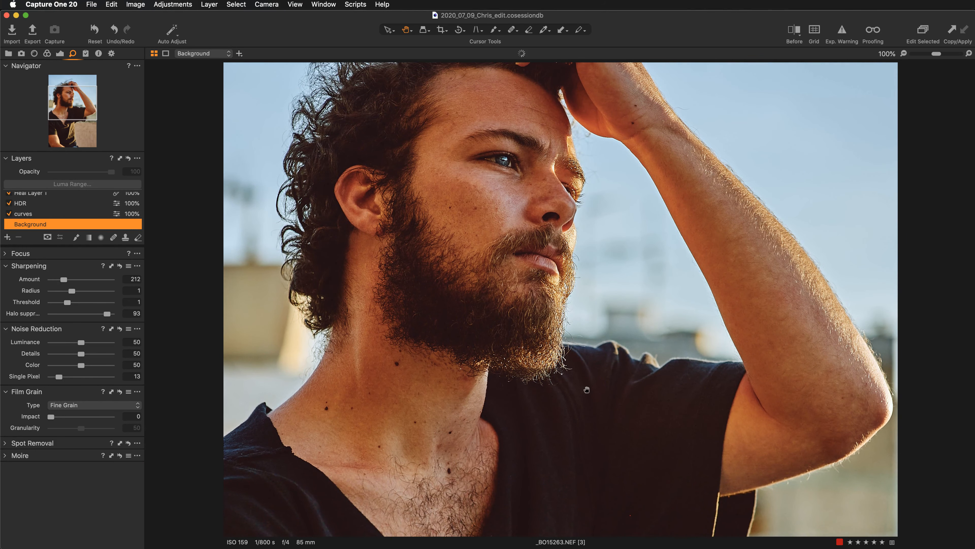
# Step: Examine the sharpened portrait at 100% and 200%, looking over the beard, chest, shirt and face
pyautogui.moveTo(575, 429); pyautogui.dragTo(585, 392)
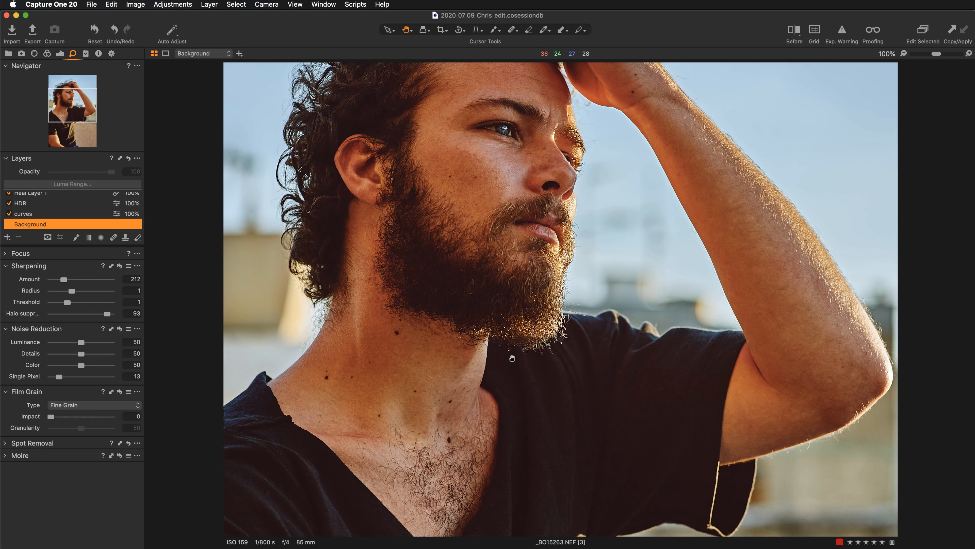
pyautogui.press('super+plus')
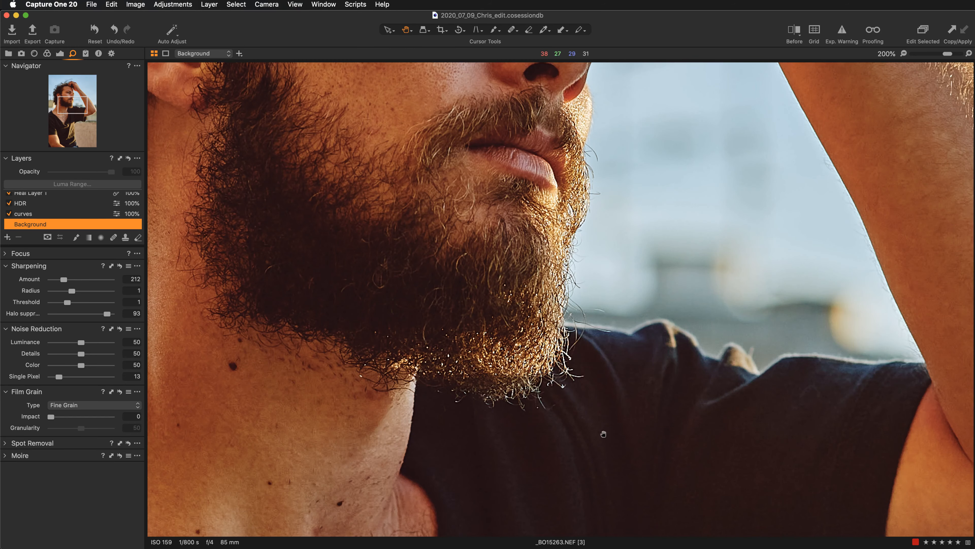
pyautogui.scroll(-10, 604, 434)
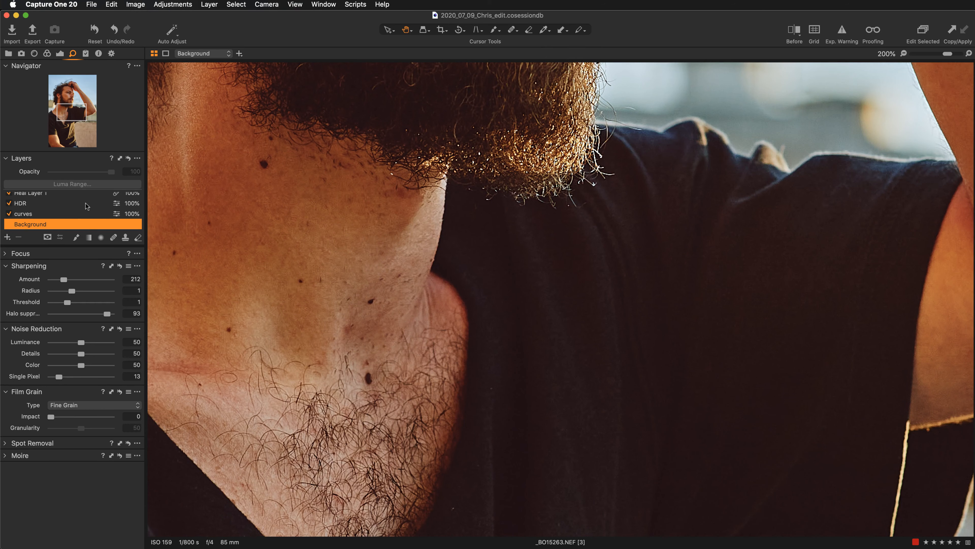
pyautogui.scroll(-5, 615, 311)
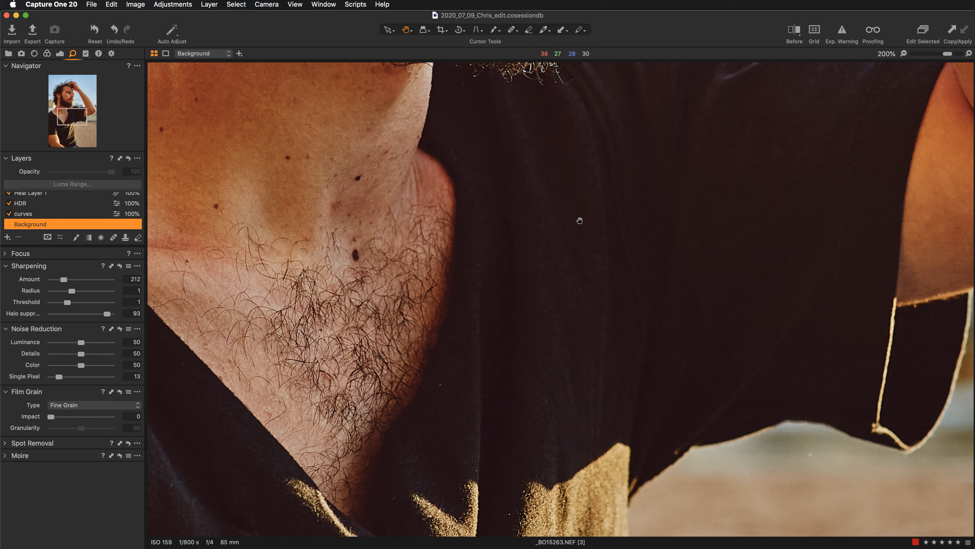
pyautogui.scroll(8, 539, 250)
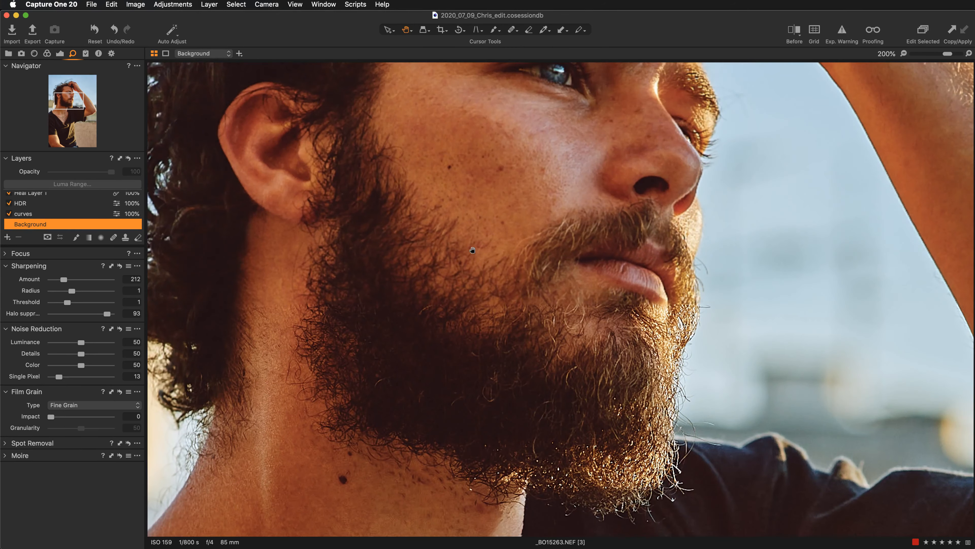
pyautogui.hscroll(3, 435, 267)
pyautogui.scroll(-2, 434, 267)
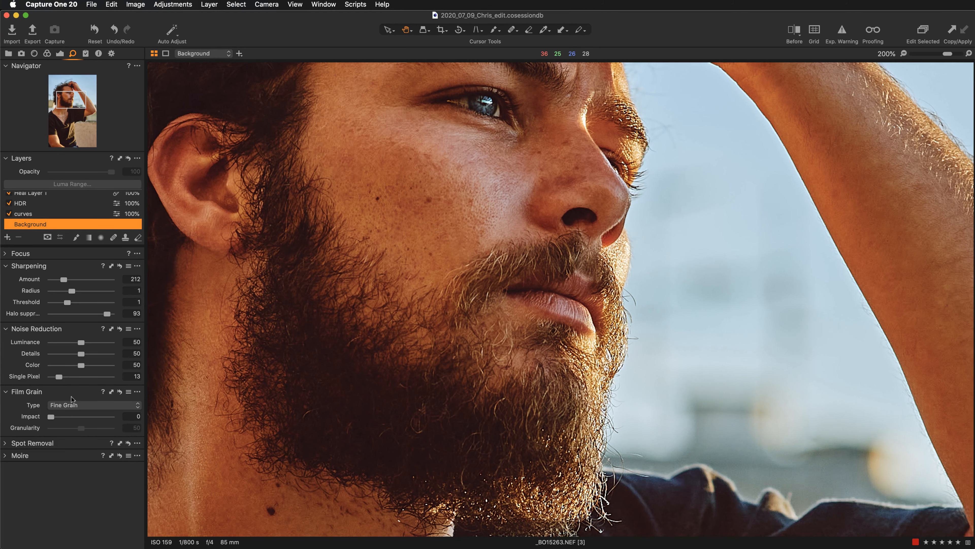
pyautogui.scroll(-2, 209, 420)
pyautogui.hscroll(-1, 210, 421)
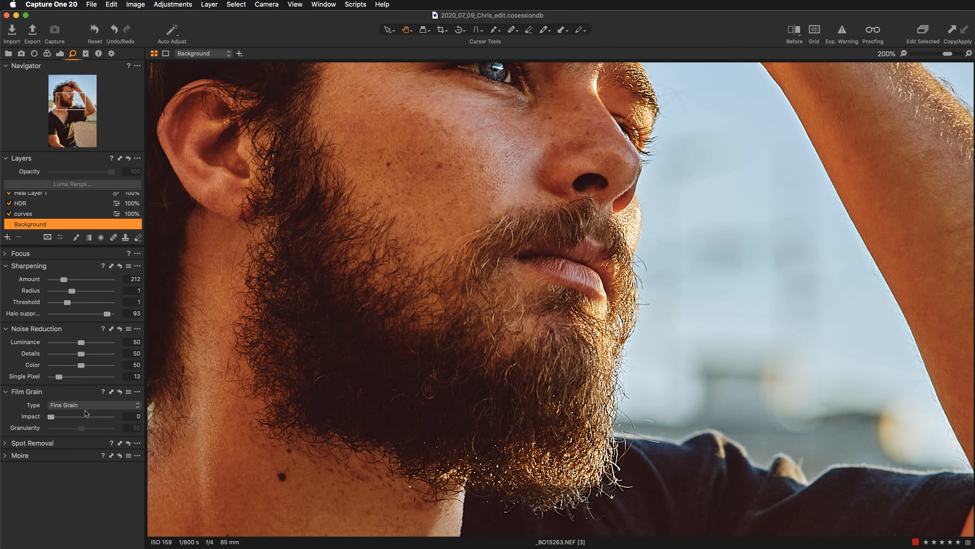
# Step: Apply Tabular Grain film grain with an impact of 33 and check it on the face, sky and whole portrait
pyautogui.click(86, 406)
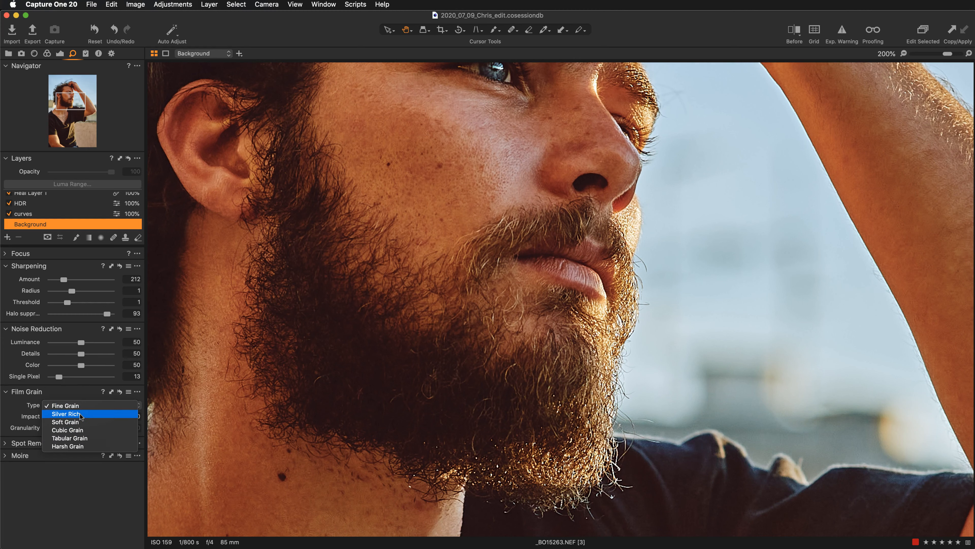
pyautogui.click(78, 438)
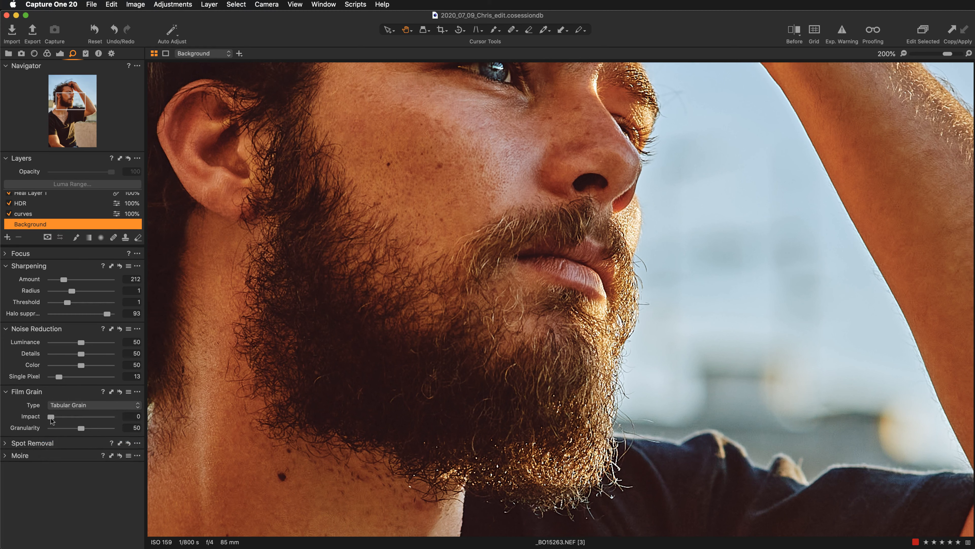
pyautogui.moveTo(52, 421); pyautogui.dragTo(71, 420)
pyautogui.scroll(10, 499, 345)
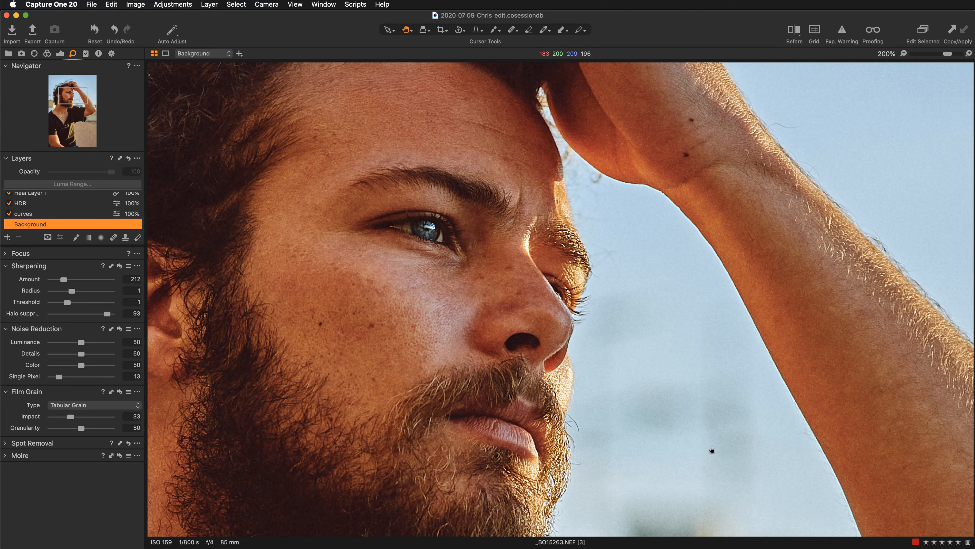
pyautogui.moveTo(709, 450); pyautogui.dragTo(872, 403)
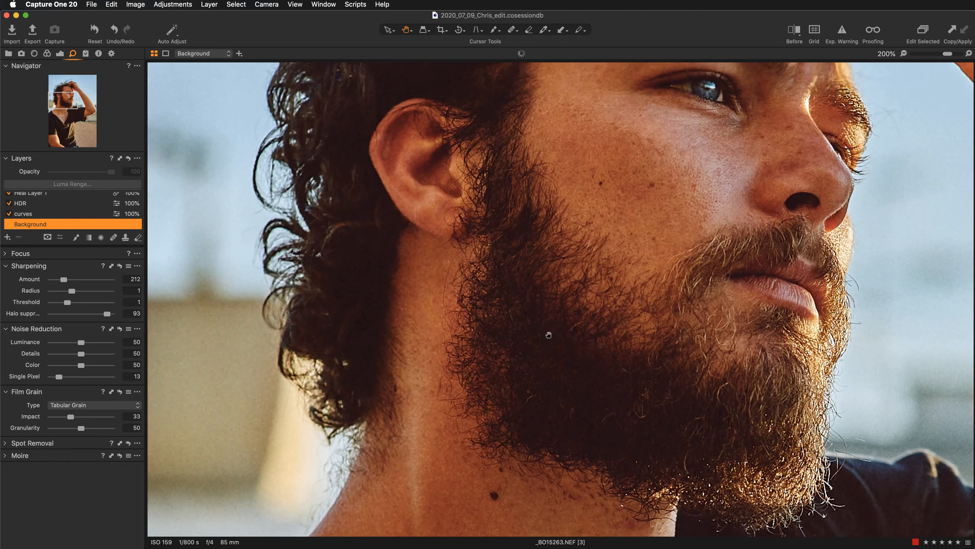
pyautogui.moveTo(622, 509); pyautogui.dragTo(605, 276)
pyautogui.press('super+0')
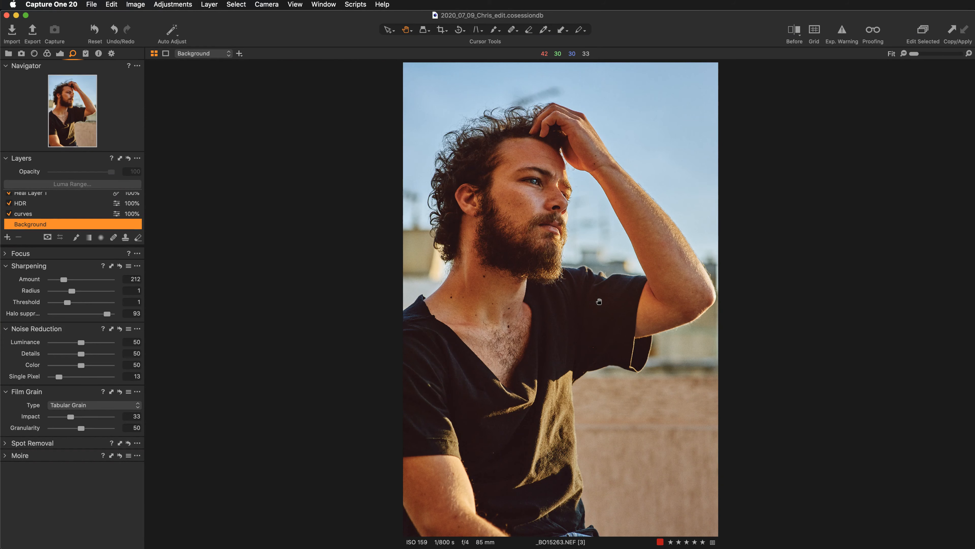
pyautogui.press('super+0')
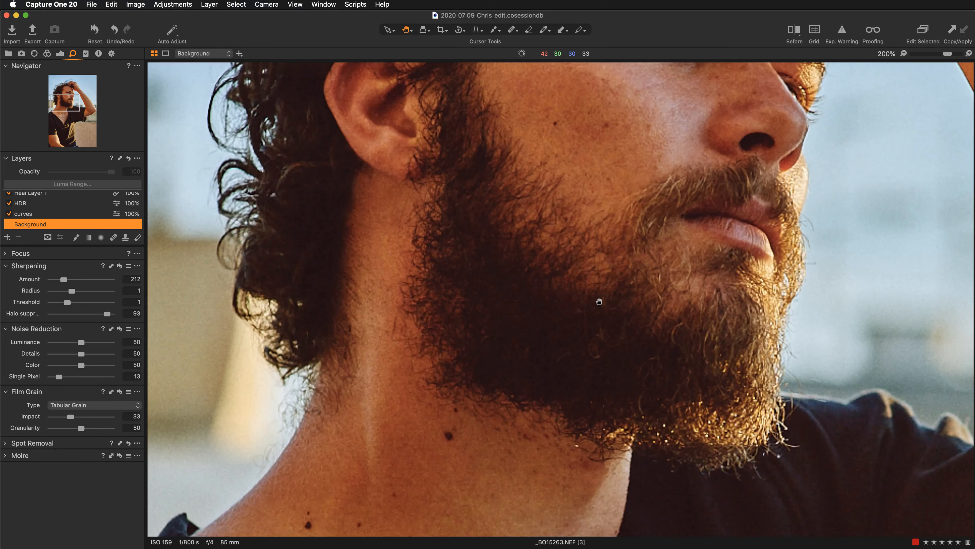
pyautogui.press('super+minus')
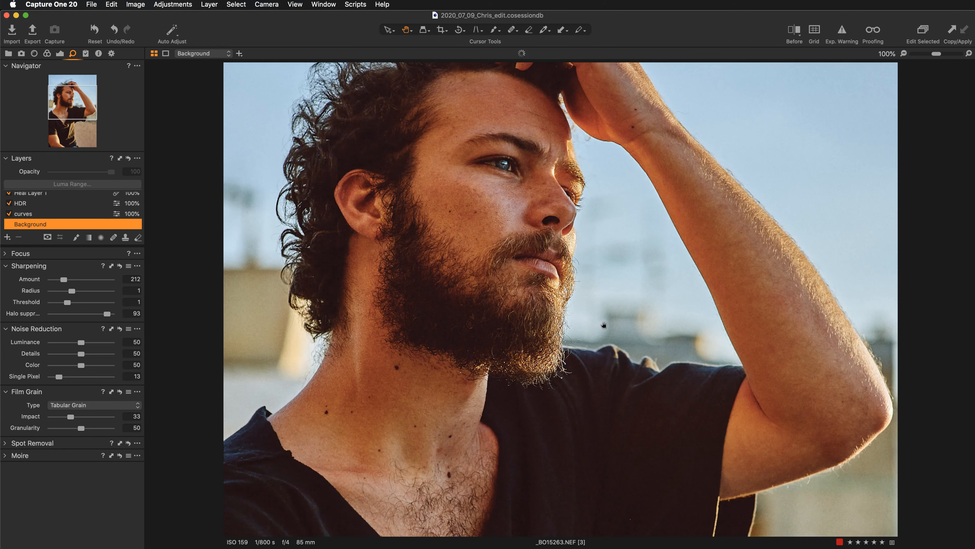
pyautogui.scroll(3, 604, 325)
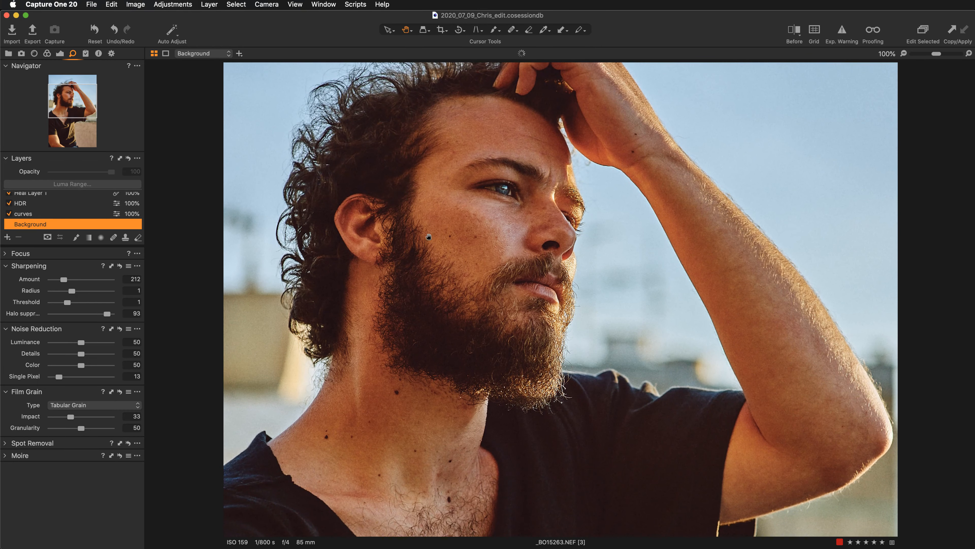
# Step: Change the film grain type to Silver Rich with an impact of 55, checking the face and beard at 200%
pyautogui.press('super+plus')
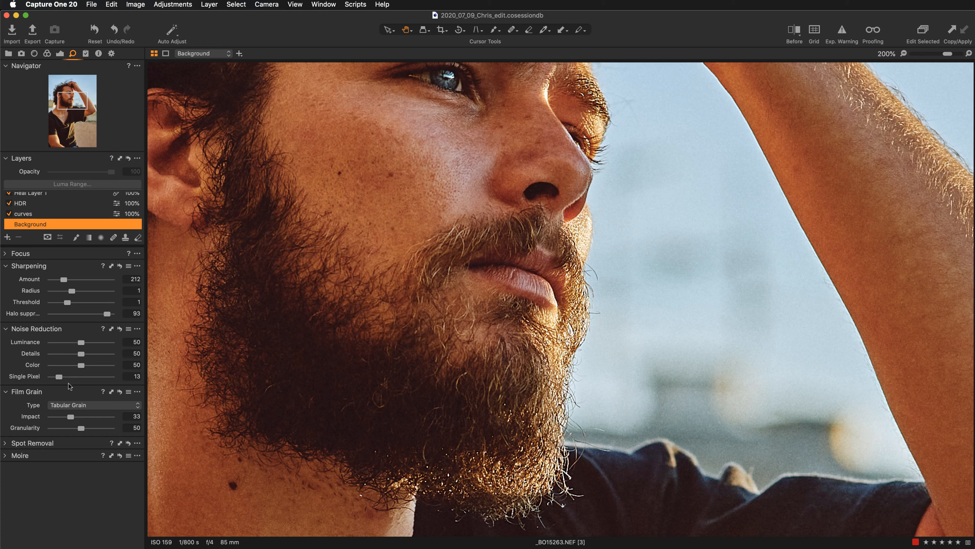
pyautogui.click(85, 410)
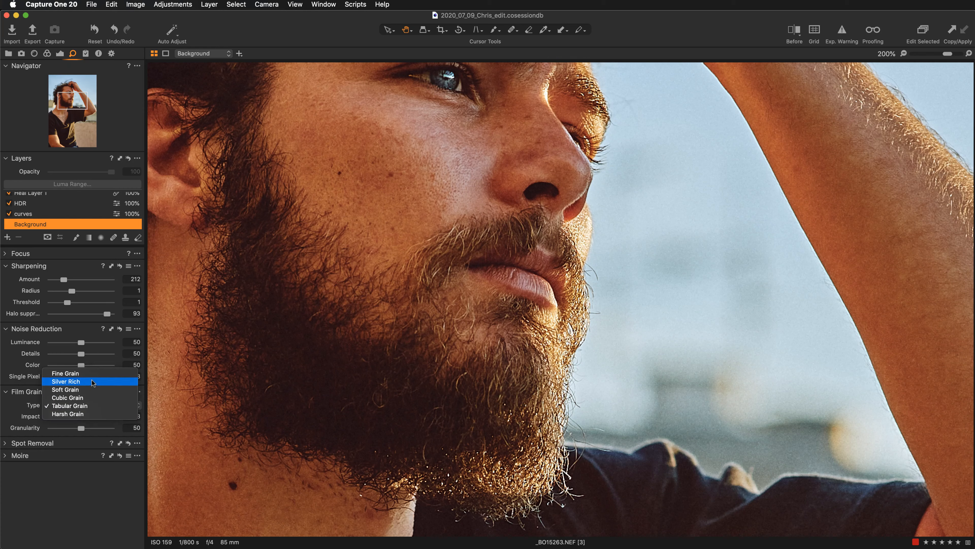
pyautogui.click(114, 380)
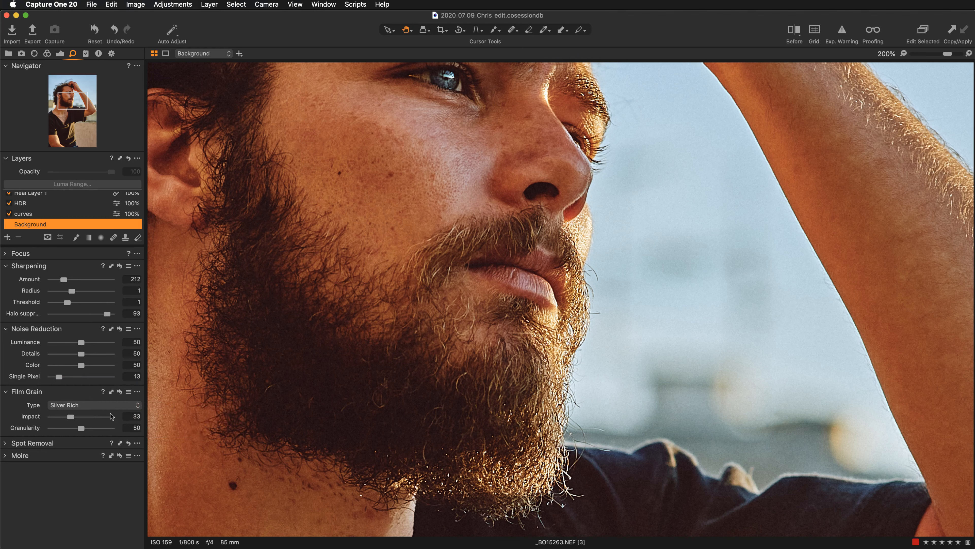
pyautogui.moveTo(71, 417)
pyautogui.mouseDown()
pyautogui.moveTo(95, 416)
pyautogui.moveTo(89, 412)
pyautogui.mouseUp()
pyautogui.moveTo(85, 418); pyautogui.dragTo(84, 418)
pyautogui.moveTo(505, 260); pyautogui.dragTo(540, 308)
pyautogui.moveTo(472, 153); pyautogui.dragTo(470, 327)
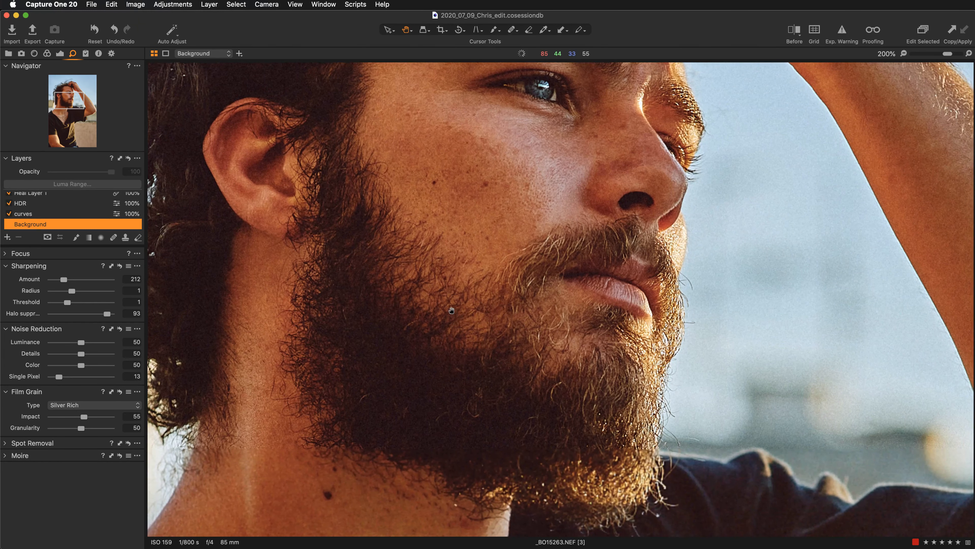
pyautogui.press('super+minus')
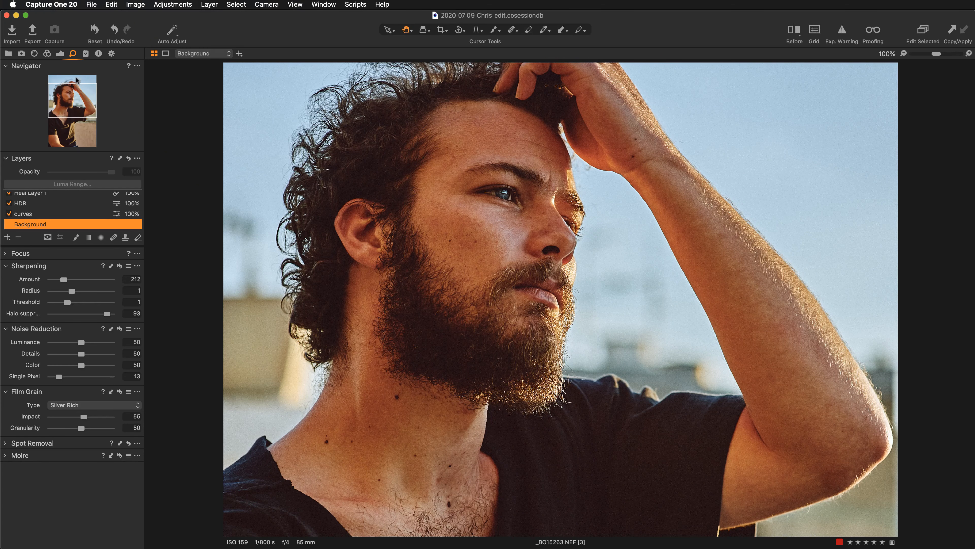
# Step: Show the exposure tools with the full layer list and compare the portrait before and after in split view at 50%
pyautogui.click(60, 54)
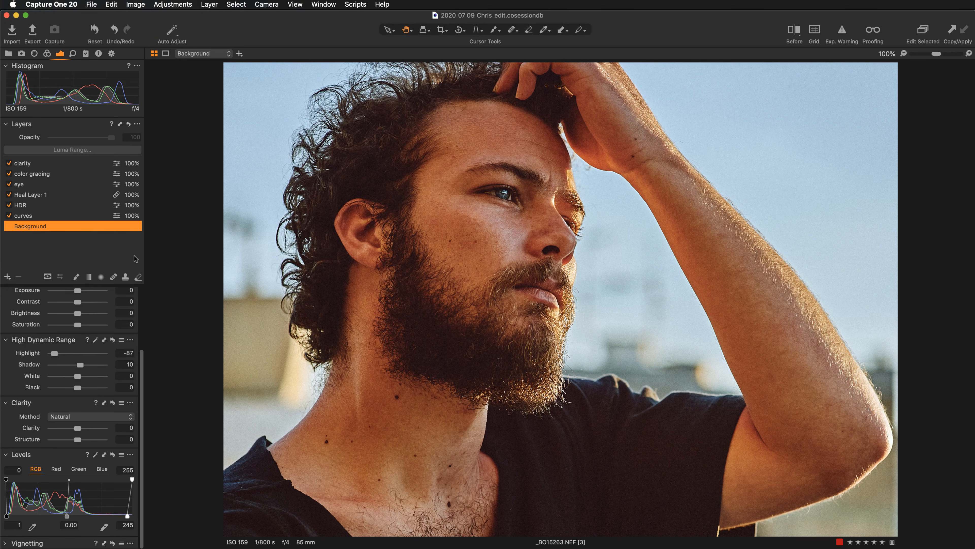
pyautogui.press('super+minus')
pyautogui.press('super+minus')
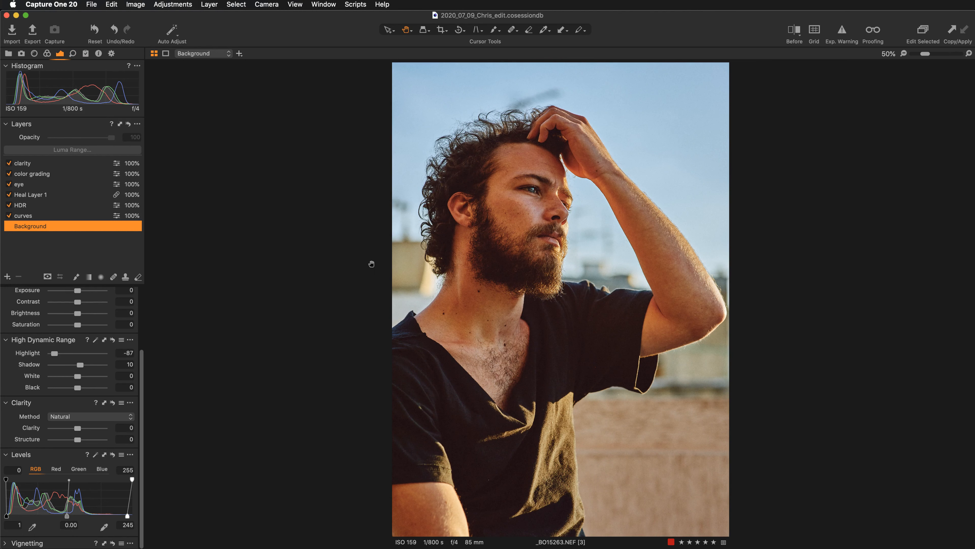
pyautogui.press('y')
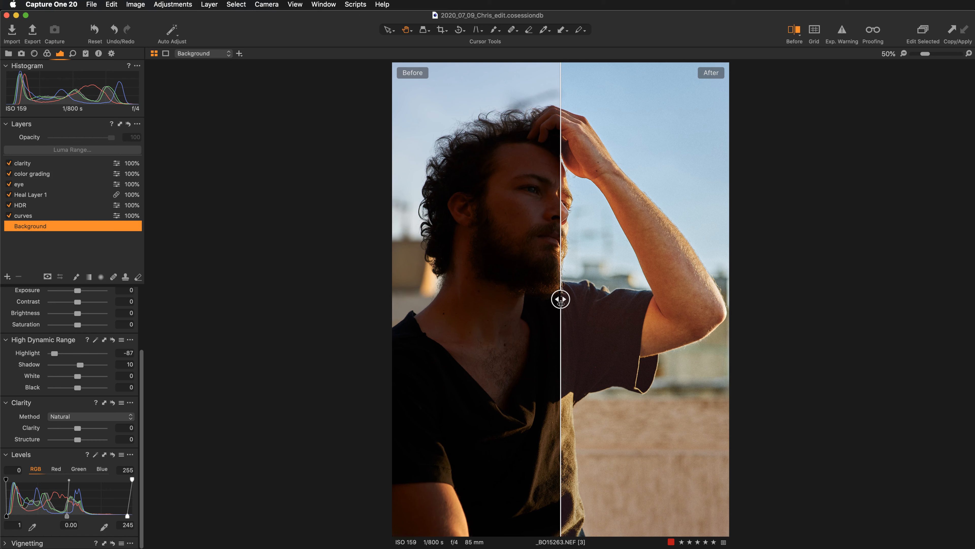
pyautogui.moveTo(561, 299); pyautogui.dragTo(398, 318)
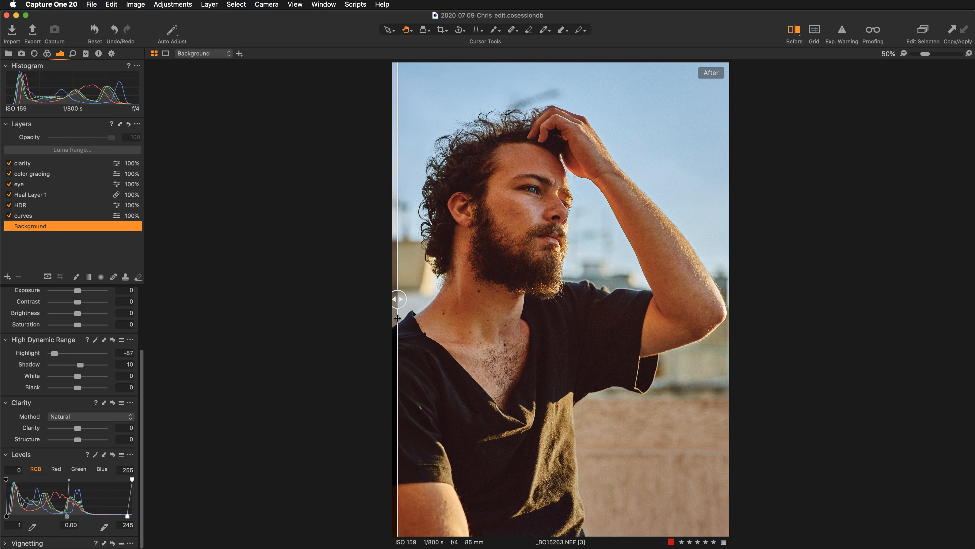
pyautogui.press('y')
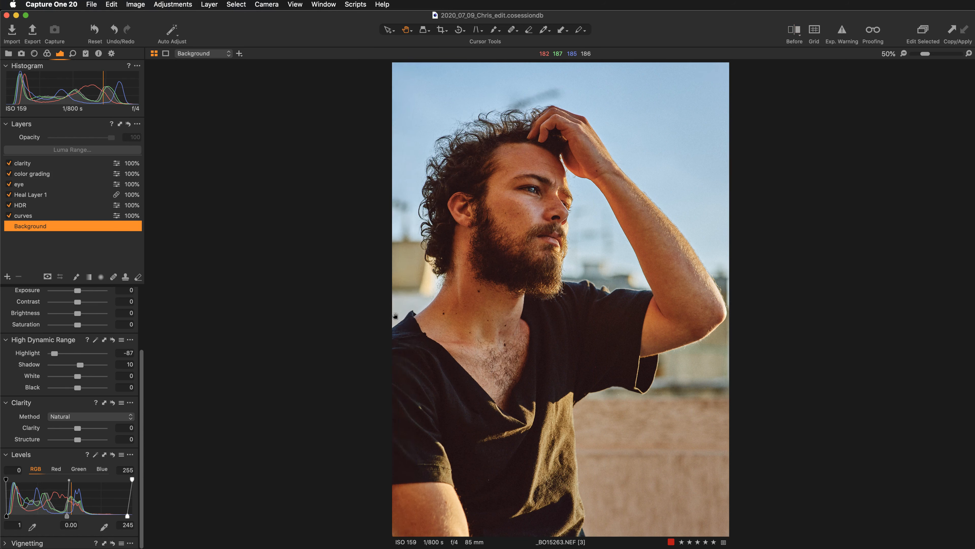
# Step: Turn off the clarity, color grading, eye, Heal Layer 1, HDR and curves layers to view only the background adjustments
pyautogui.click(9, 164)
pyautogui.click(9, 173)
pyautogui.click(9, 185)
pyautogui.click(9, 195)
pyautogui.click(9, 205)
pyautogui.click(9, 216)
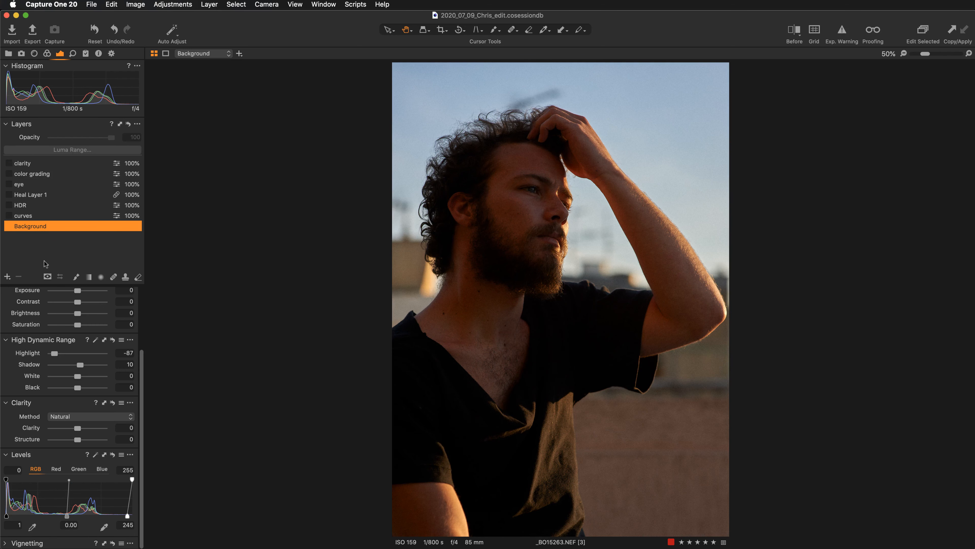
# Step: Turn the curves and HDR layers back on, comparing the portrait with and without the HDR layer
pyautogui.click(9, 215)
pyautogui.click(24, 217)
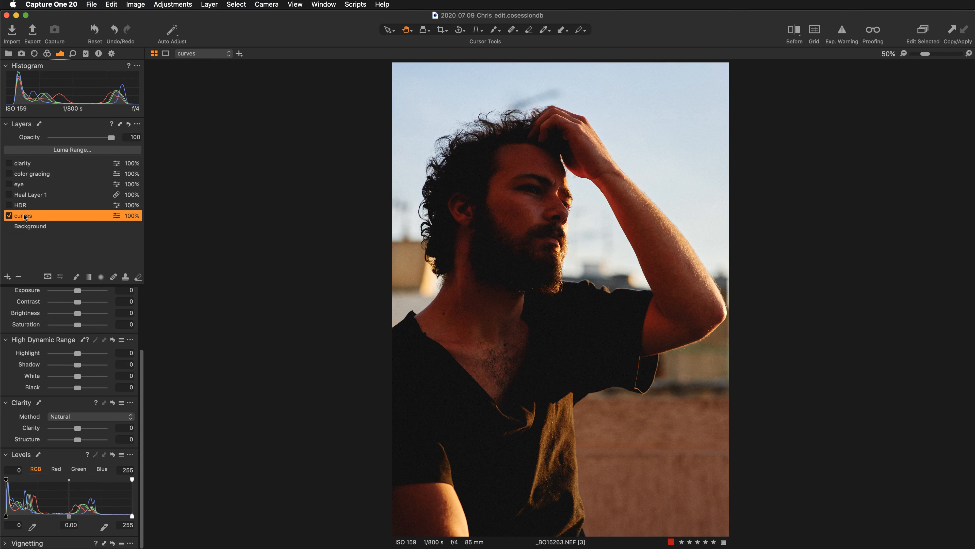
pyautogui.click(9, 206)
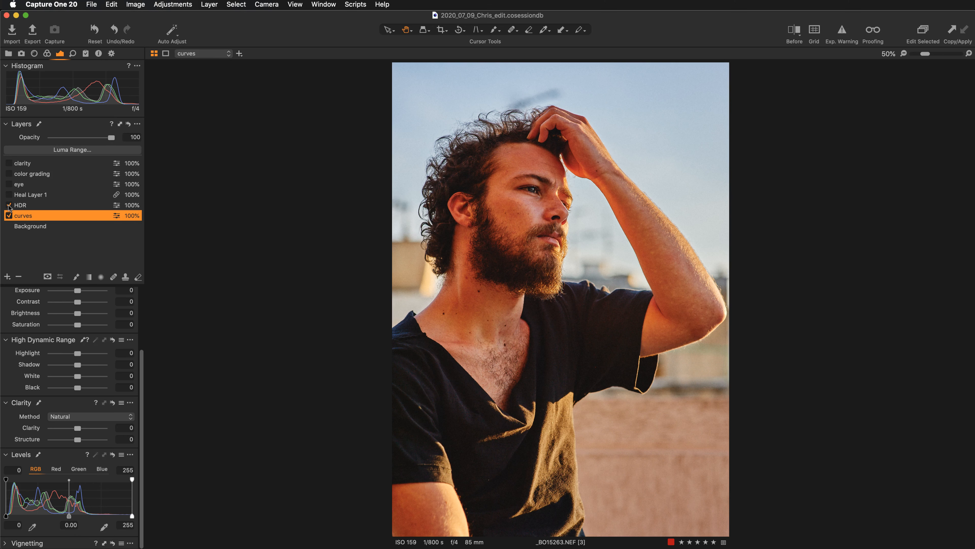
pyautogui.click(32, 207)
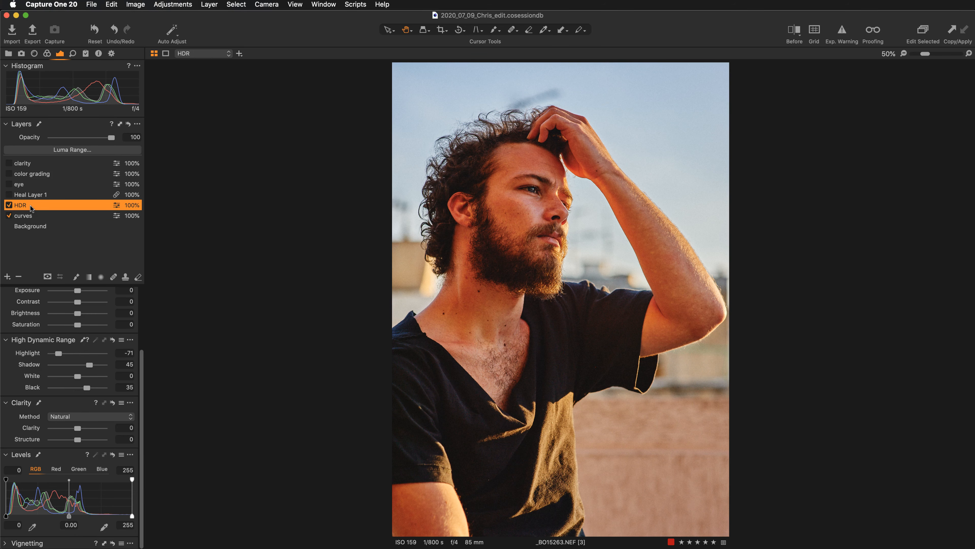
pyautogui.click(8, 206)
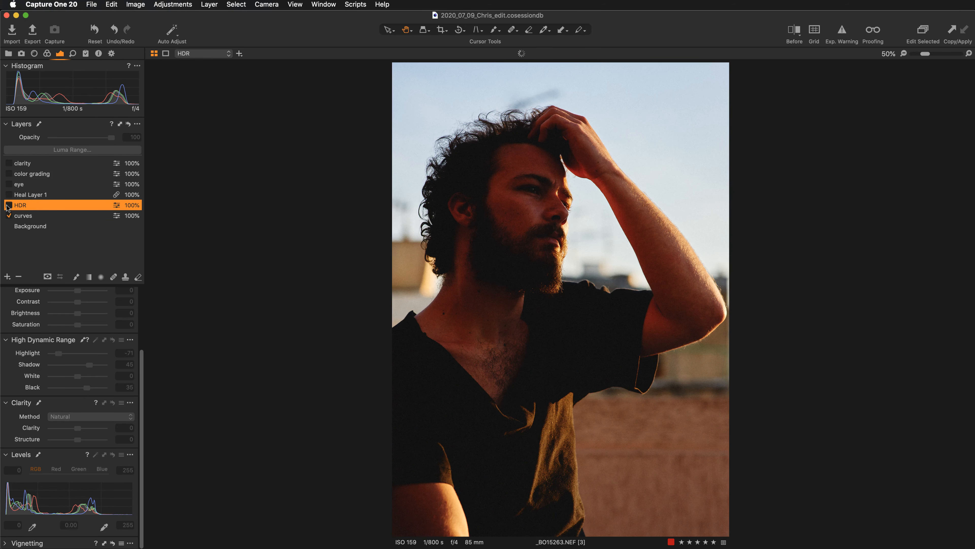
pyautogui.click(8, 206)
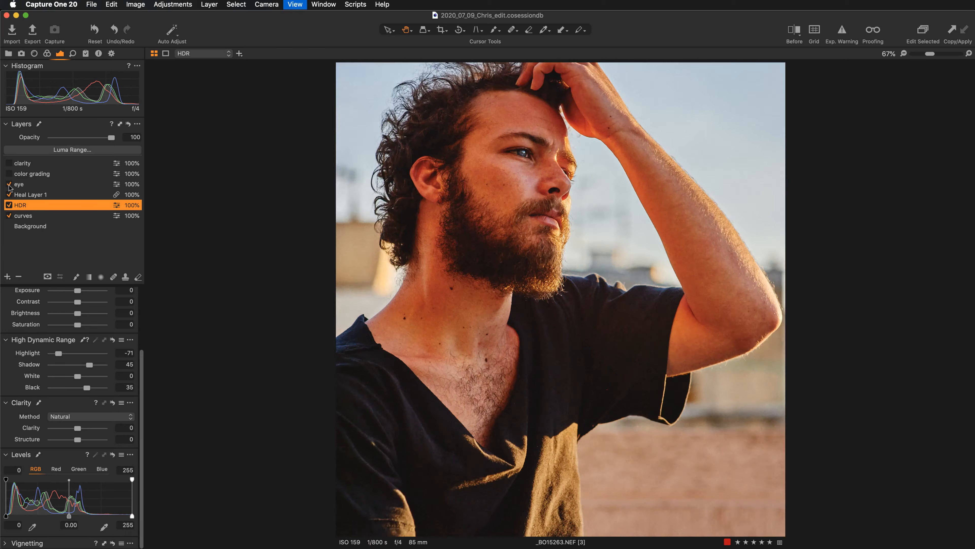
# Step: Compare the eye with the eye layer off and on at 200%
pyautogui.press('super+plus')
pyautogui.press('super+plus')
pyautogui.moveTo(441, 169); pyautogui.dragTo(519, 462)
pyautogui.click(9, 185)
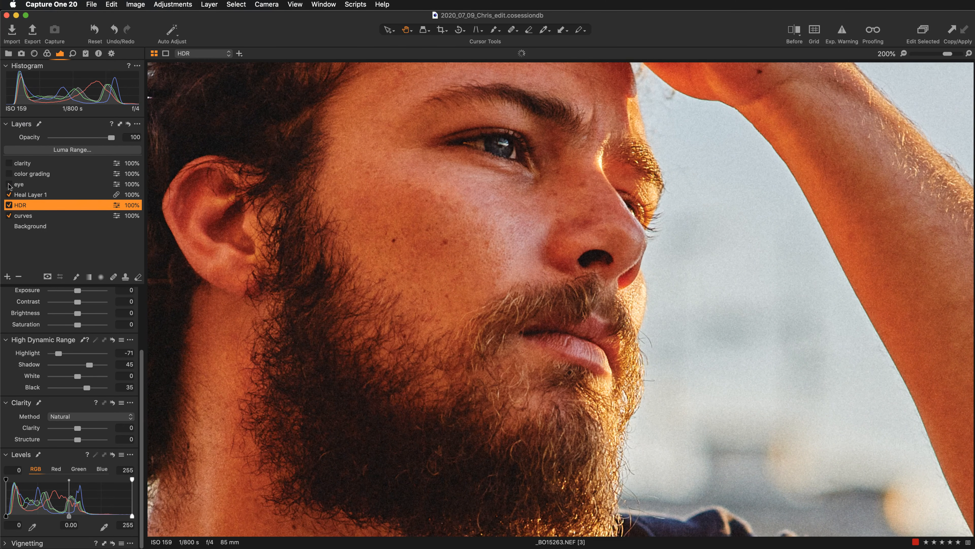
pyautogui.click(9, 184)
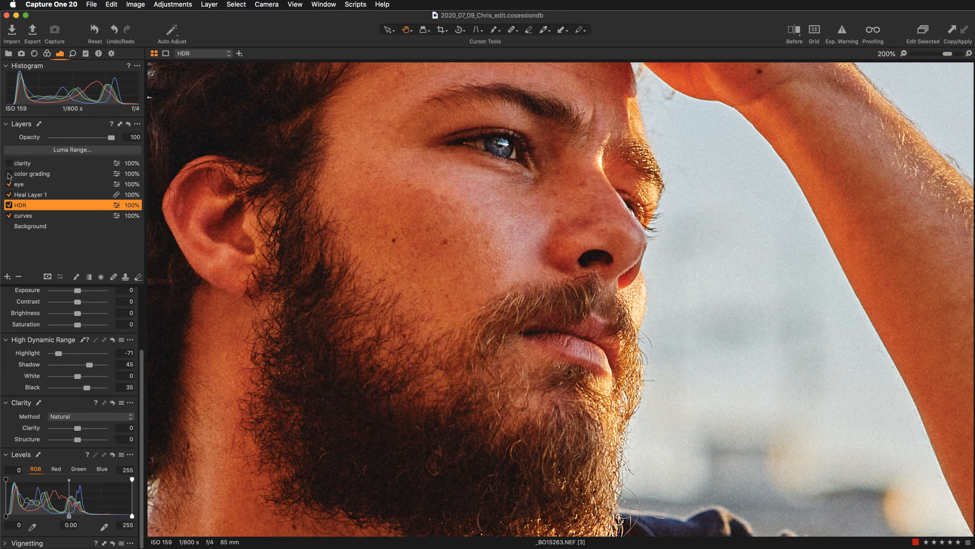
# Step: Turn the color grading layer back on, compare it off and on at 50%, and check the face with the clarity layer on at 100%
pyautogui.click(33, 173)
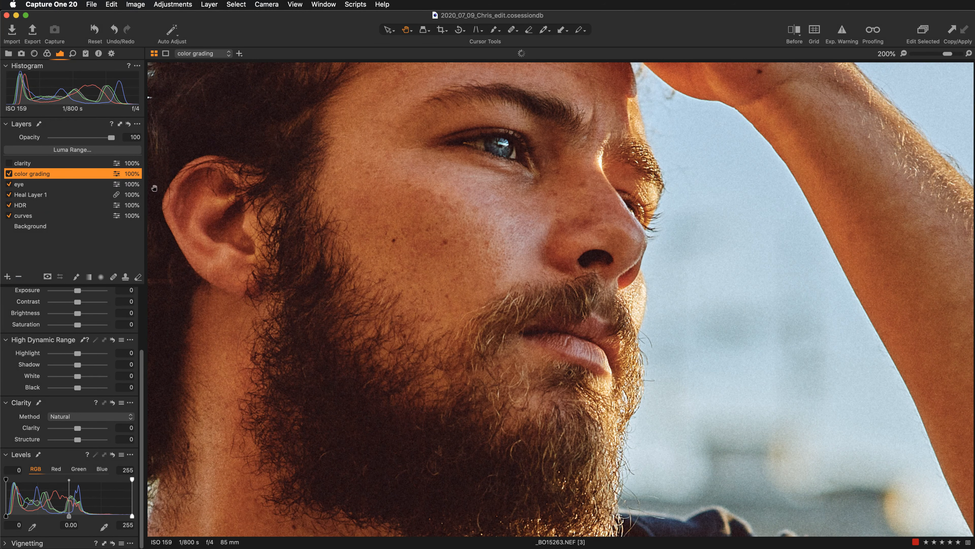
pyautogui.press('super+minus')
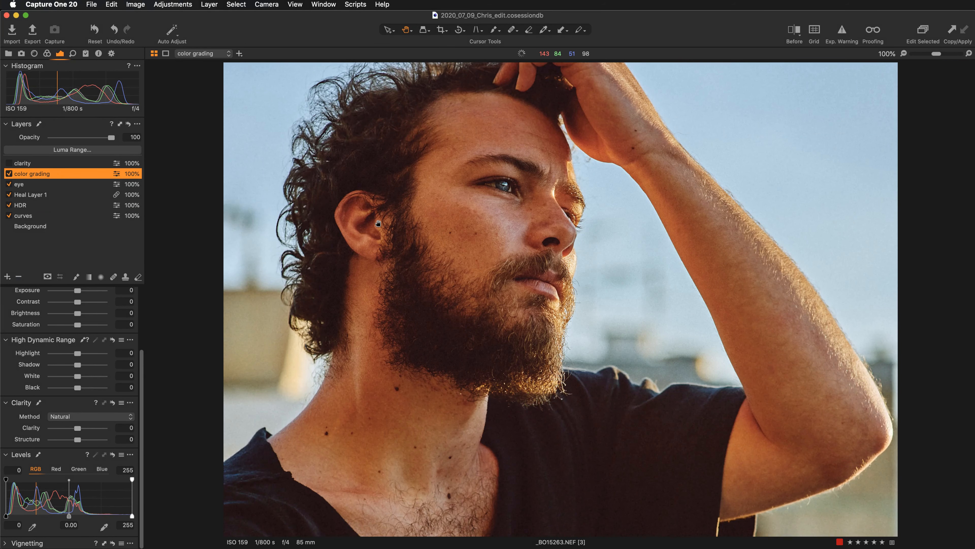
pyautogui.press('super+minus')
pyautogui.press('super+minus')
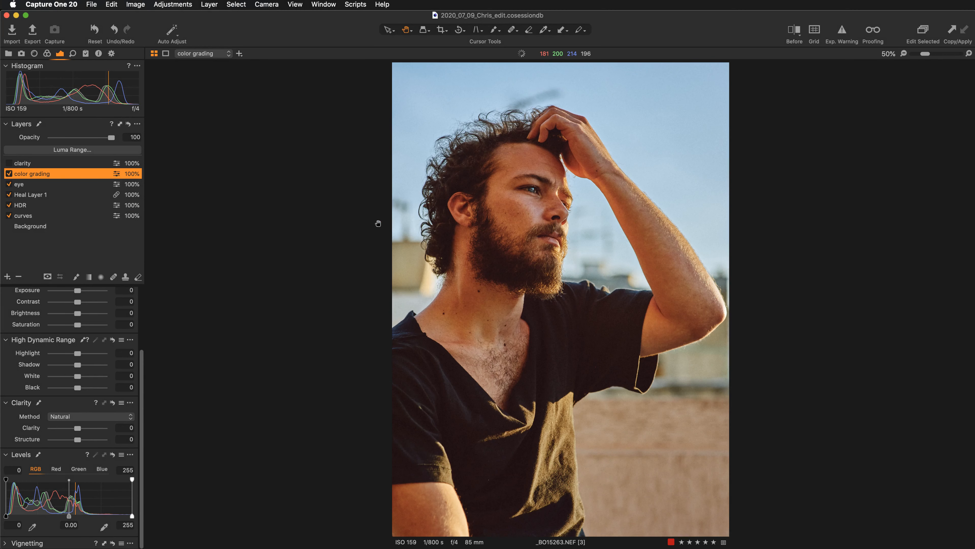
pyautogui.click(8, 174)
pyautogui.click(8, 174)
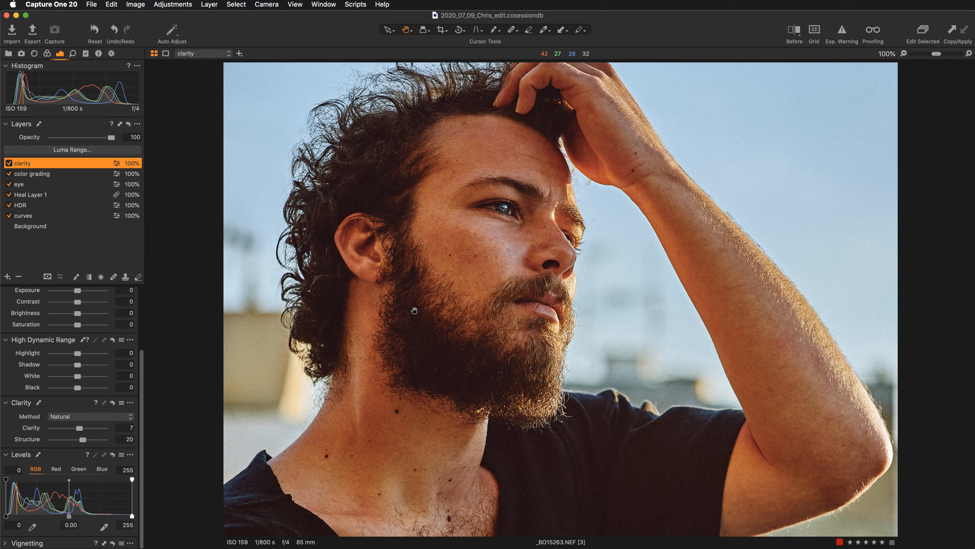
pyautogui.moveTo(415, 311); pyautogui.dragTo(407, 320)
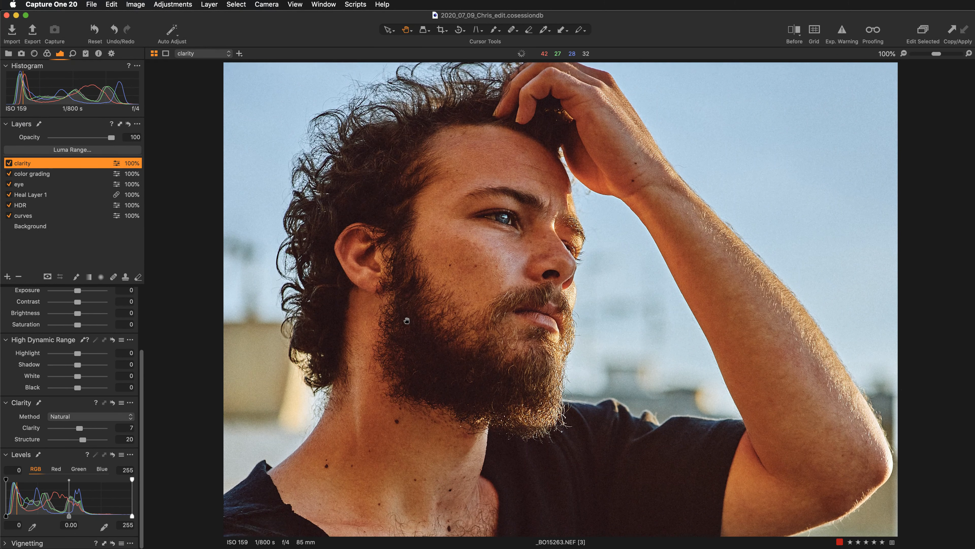